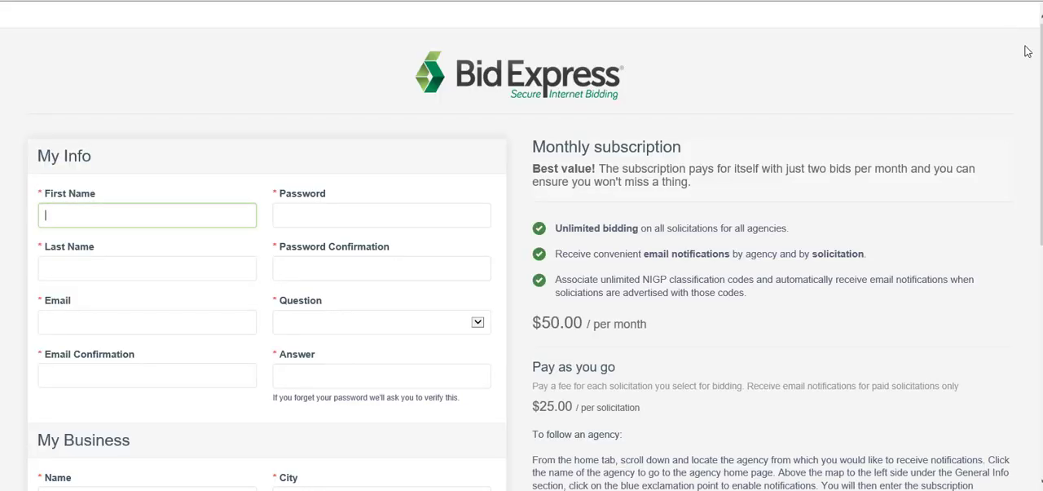
Fill in the registrant's first name and last name in the My Info section
scroll(519, 264, down, 1)
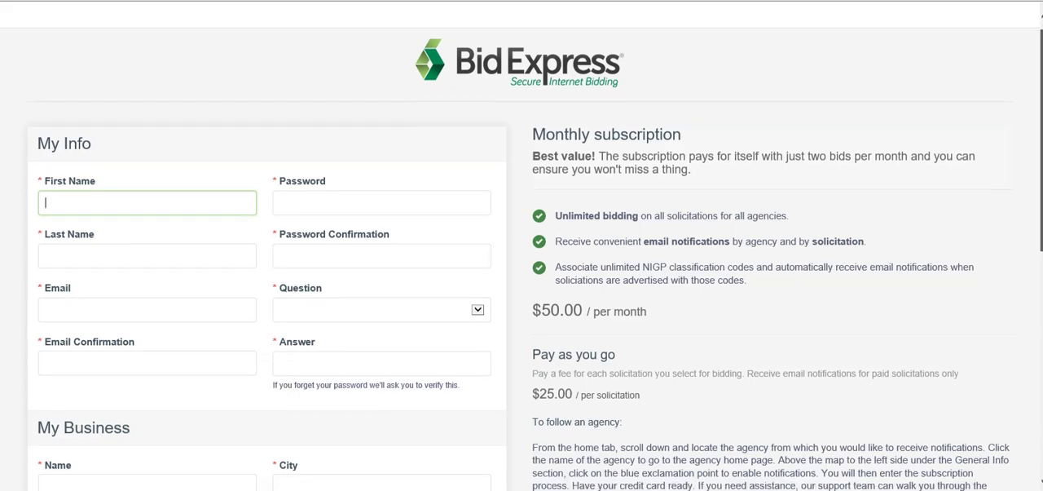
scroll(520, 264, down, 1)
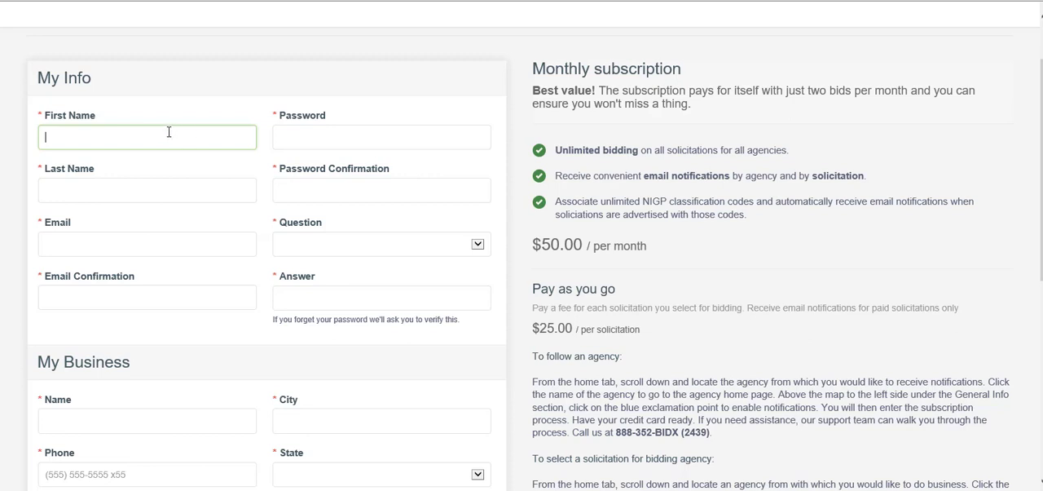
key(Tab)
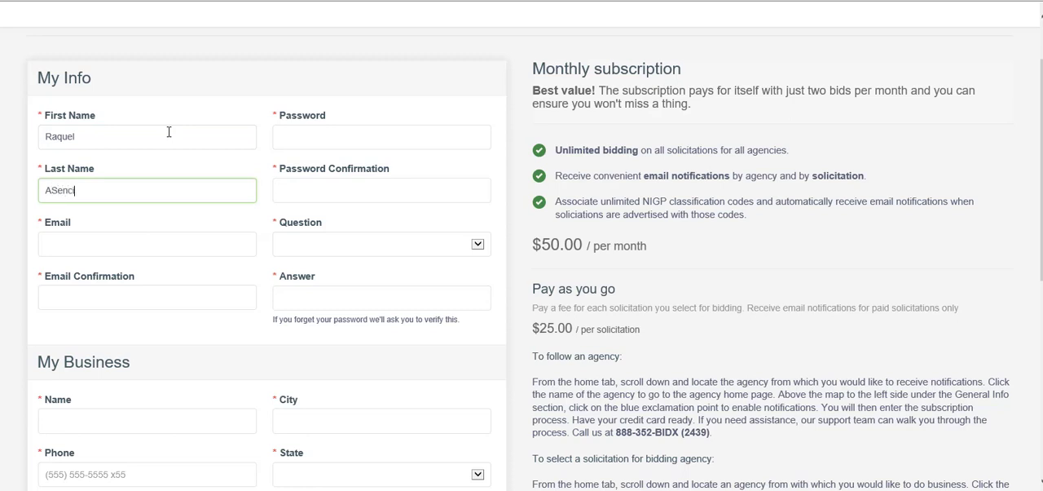
click(54, 188)
key(BackSpace)
text(s)
Enter the registrant's email address and repeat it in the Email Confirmation field
click(95, 245)
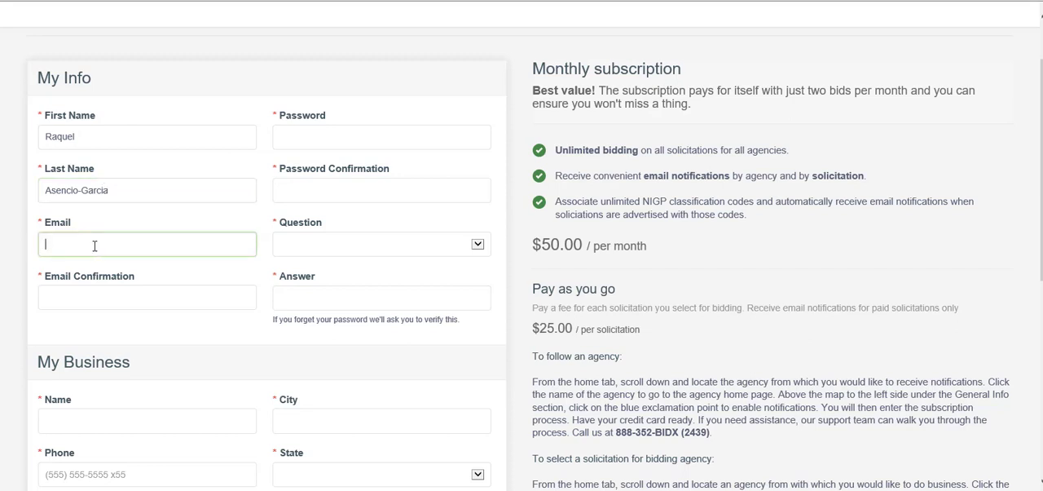
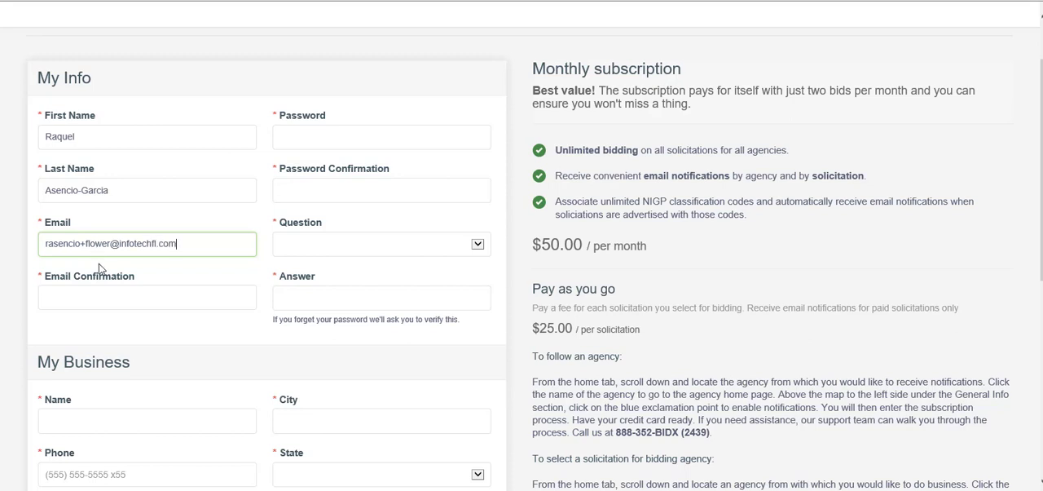
click(104, 291)
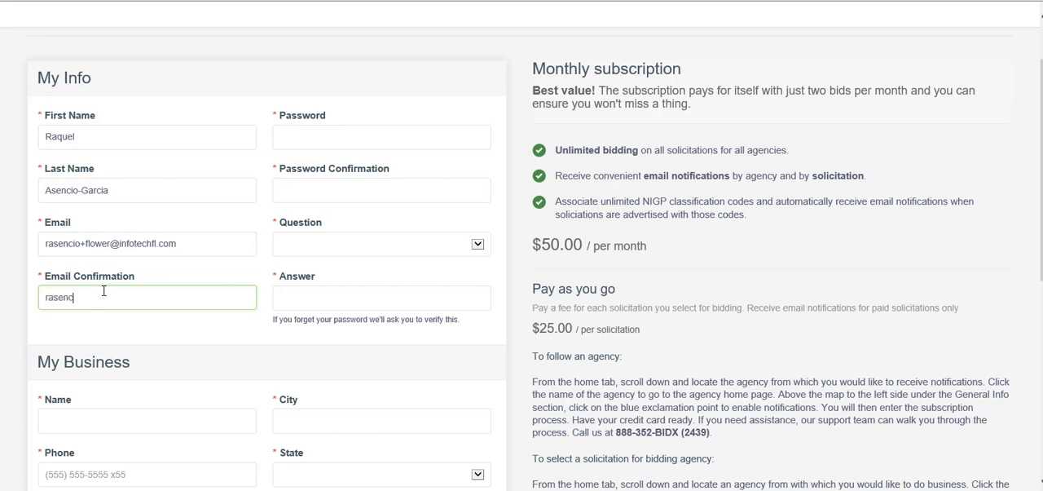
Enter the account password and its confirmation in the My Info section
click(300, 135)
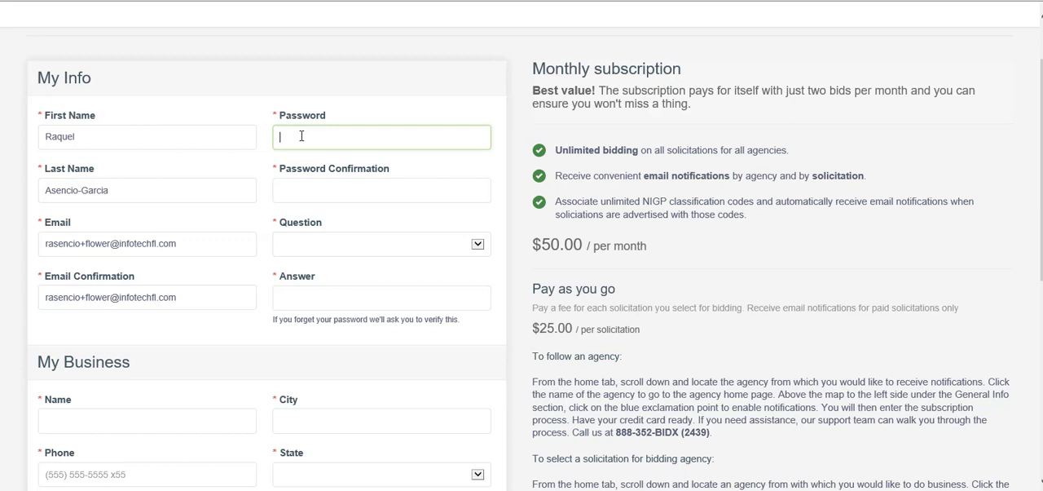
text(*********)
key(Tab)
text(**********)
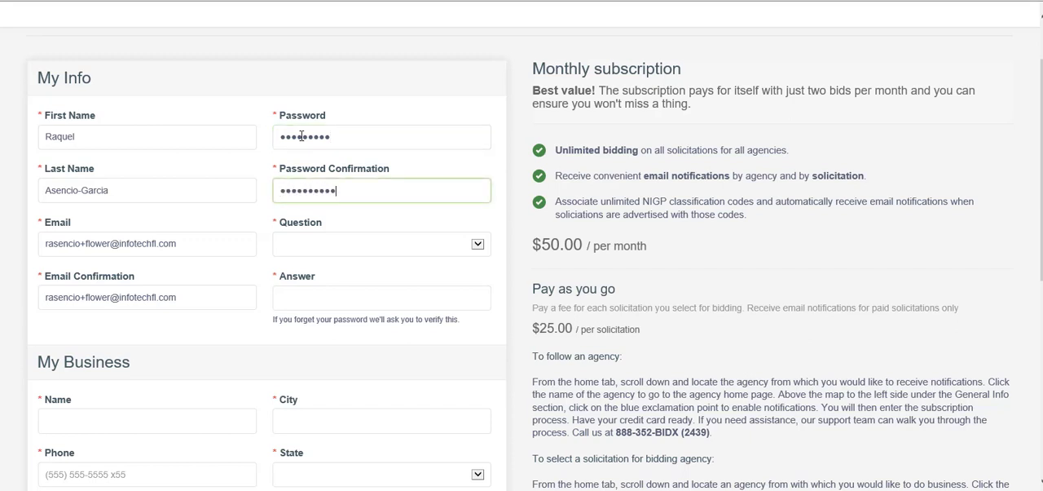
Choose "What was your high school mascot?" as the security question and enter its answer
click(326, 247)
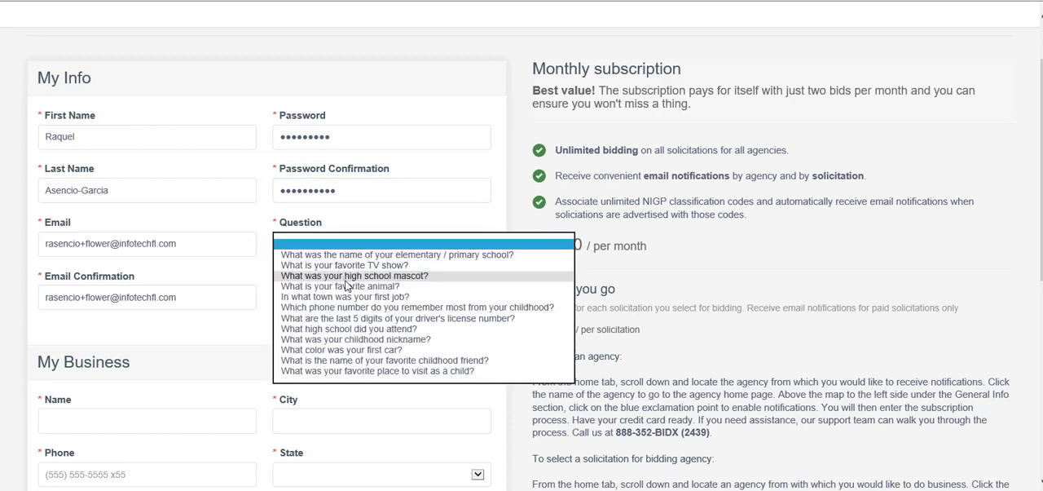
click(349, 277)
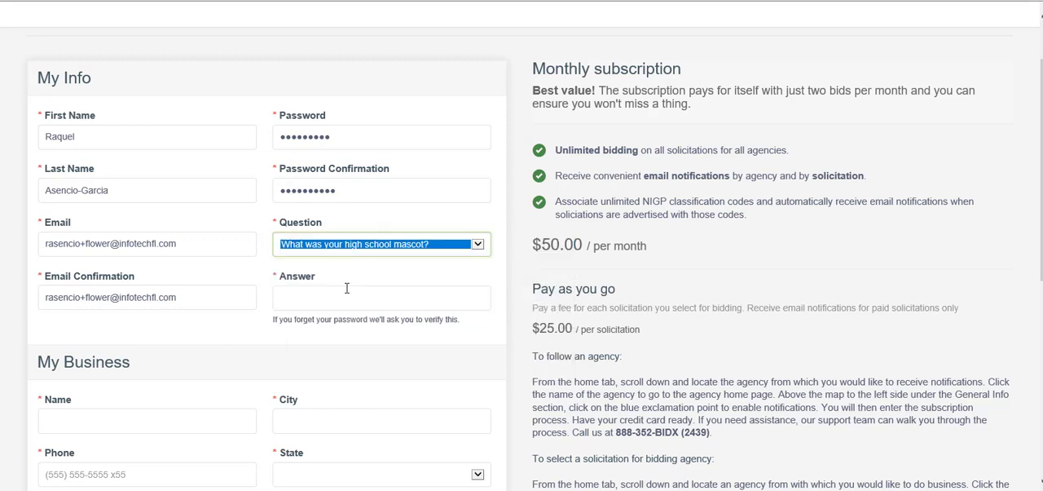
click(343, 298)
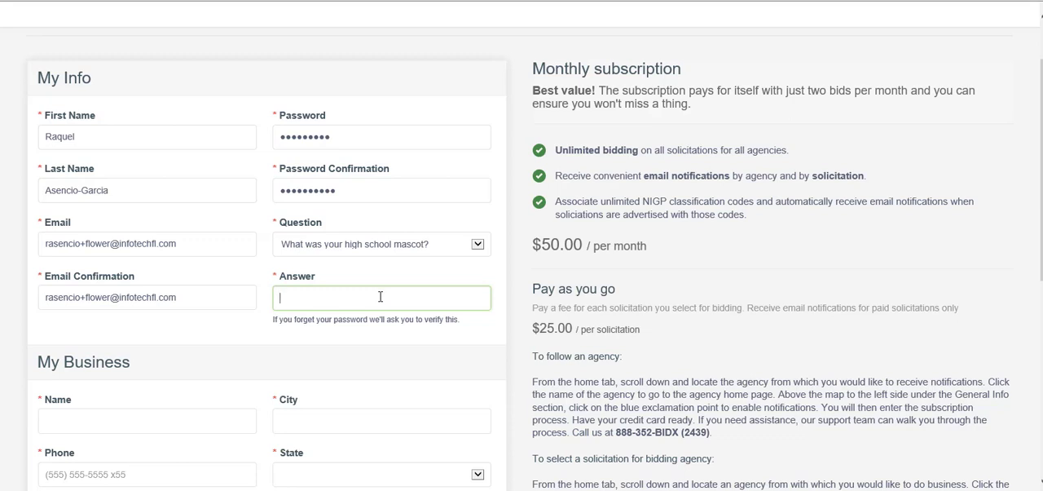
Replace the contents of both the Password and Password Confirmation fields with the matching account password
scroll(1041, 128, down, 1)
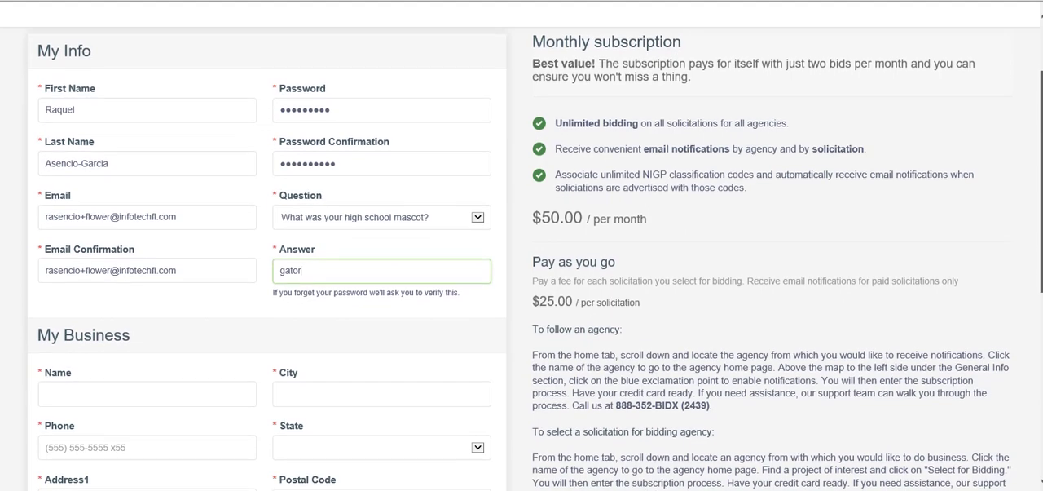
scroll(1041, 128, down, 1)
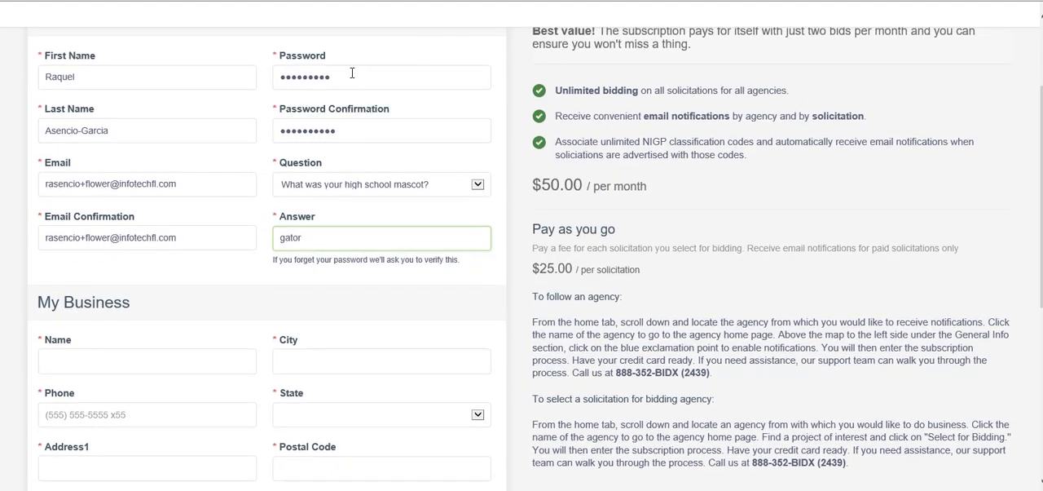
drag(331, 78, 271, 85)
text(•••••••)
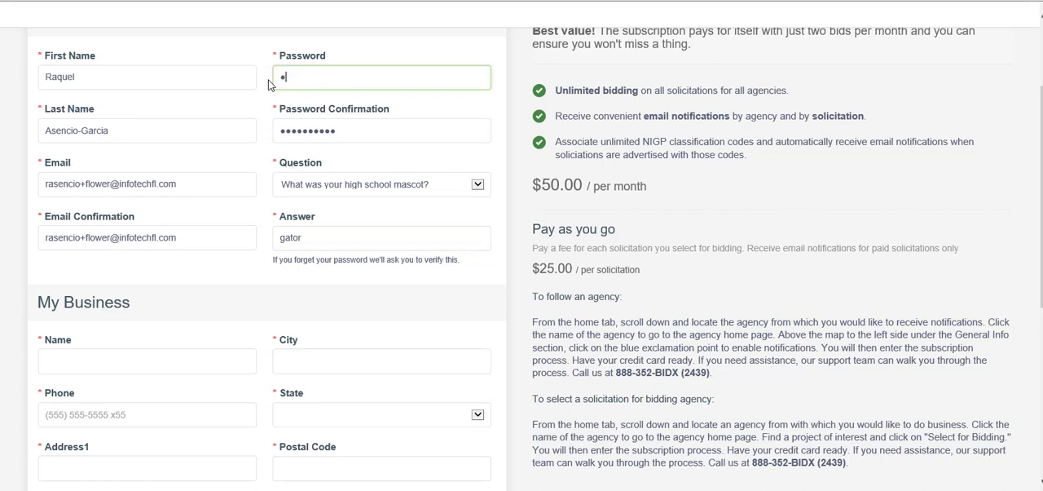
text(••)
drag(336, 131, 261, 133)
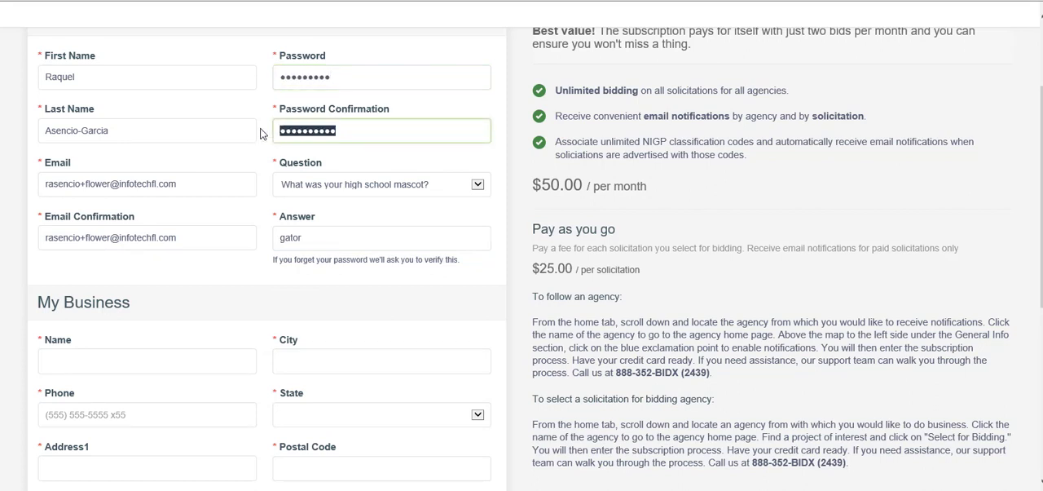
text(••••••••)
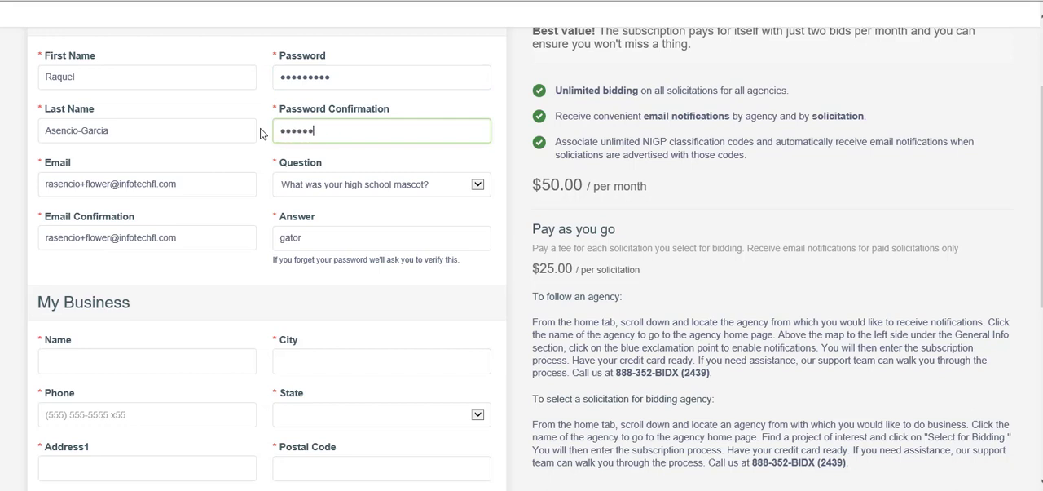
text(•)
Enter the business name and phone number in the My Business section
scroll(1041, 220, down, 2)
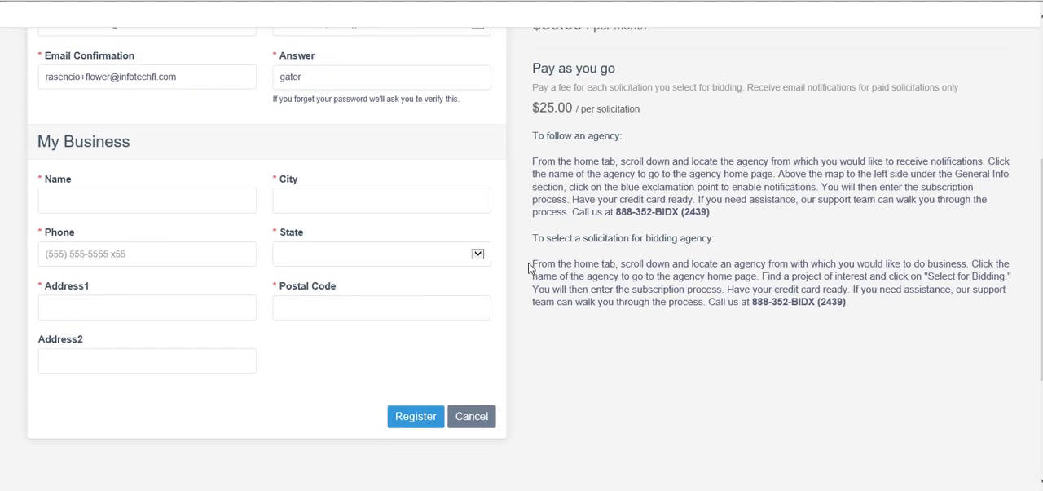
click(238, 198)
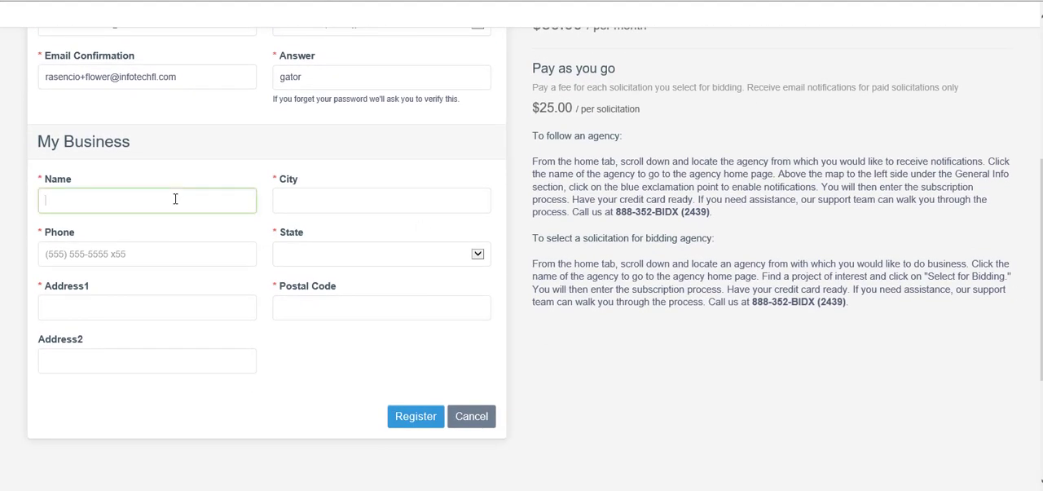
text(Raquel Land)
click(134, 256)
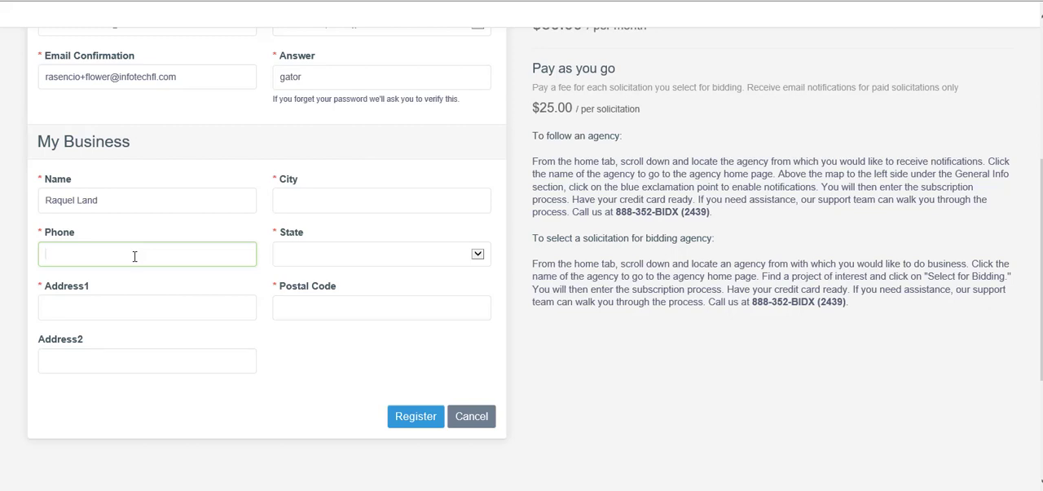
Enter the business street address in Address1 and fill in the city
click(112, 304)
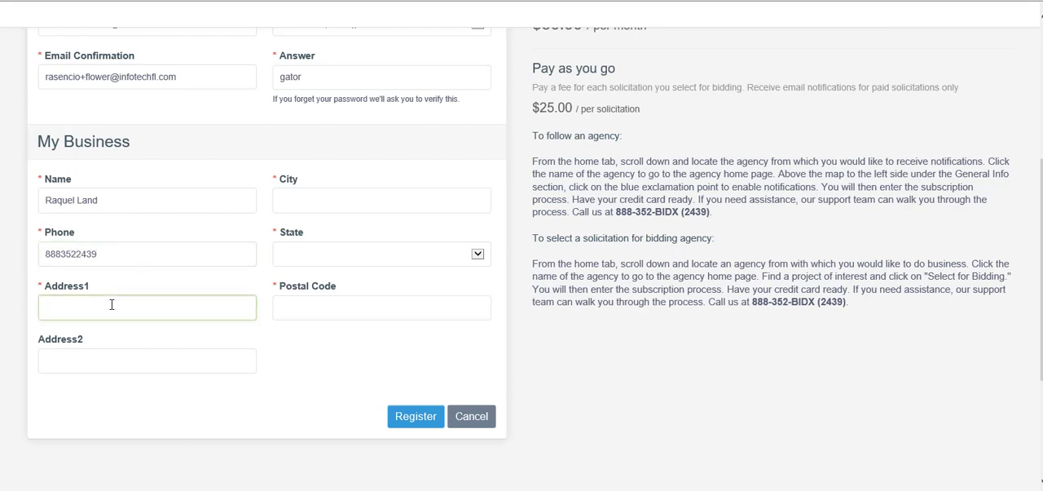
click(306, 189)
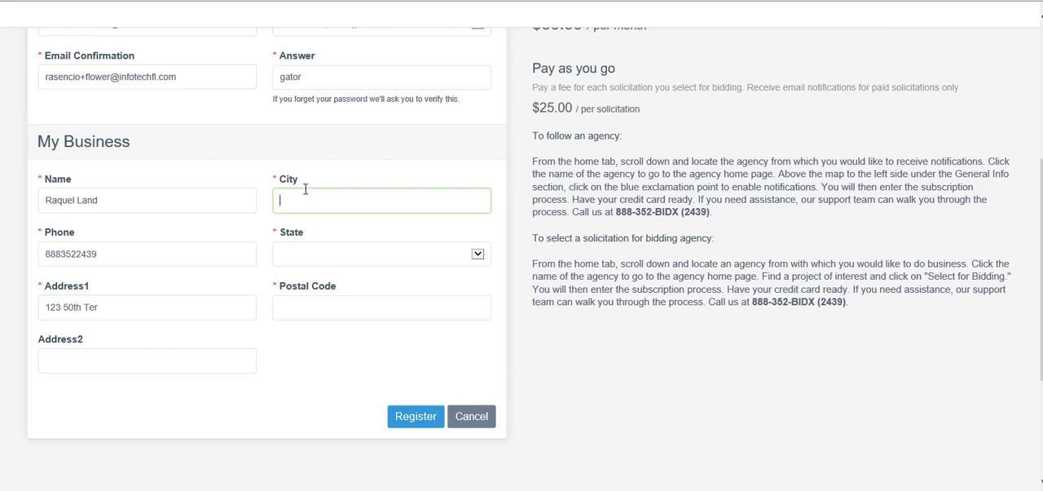
text(Gainesville)
Select Florida as the business state and enter the postal code
click(338, 254)
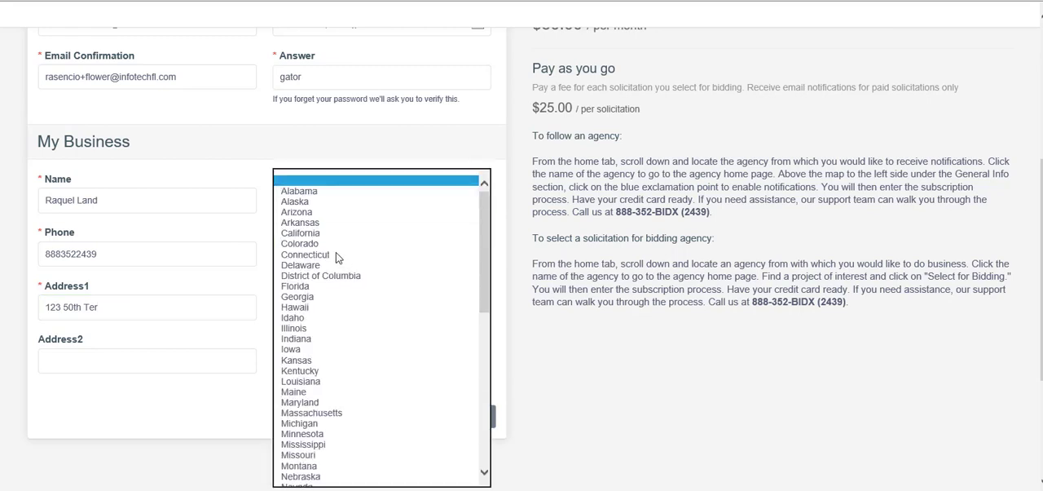
click(318, 277)
click(320, 299)
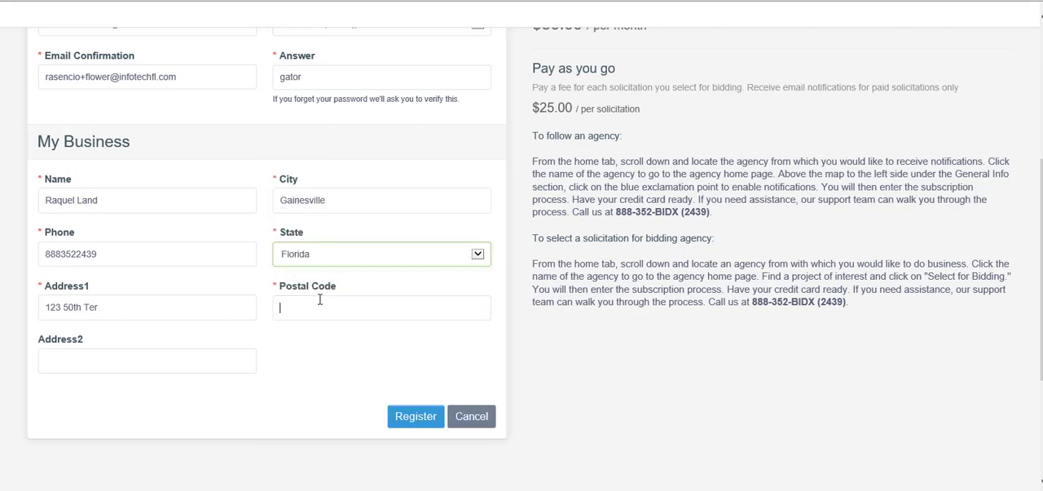
text(3260)
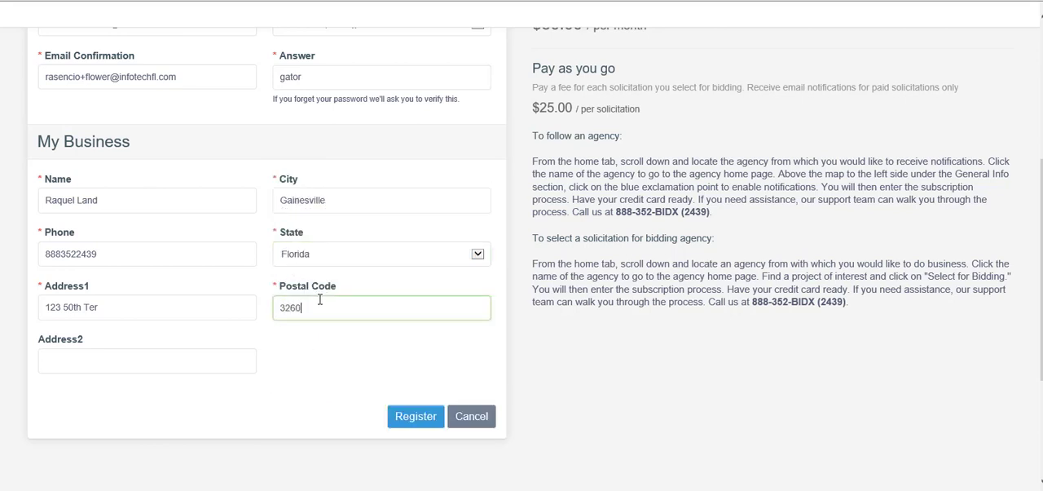
text(8)
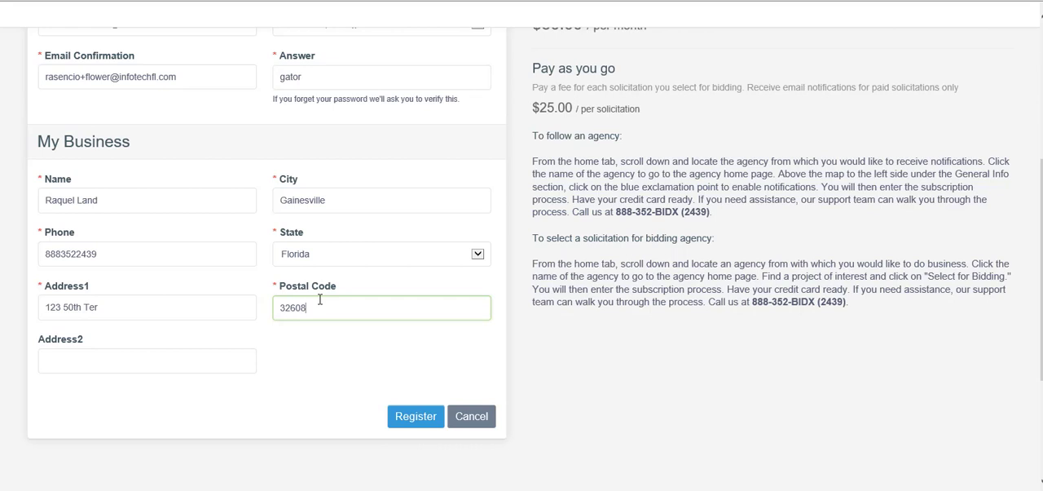
Submit the registration and choose to create a new business instead of requesting an invitation to an existing one
click(402, 418)
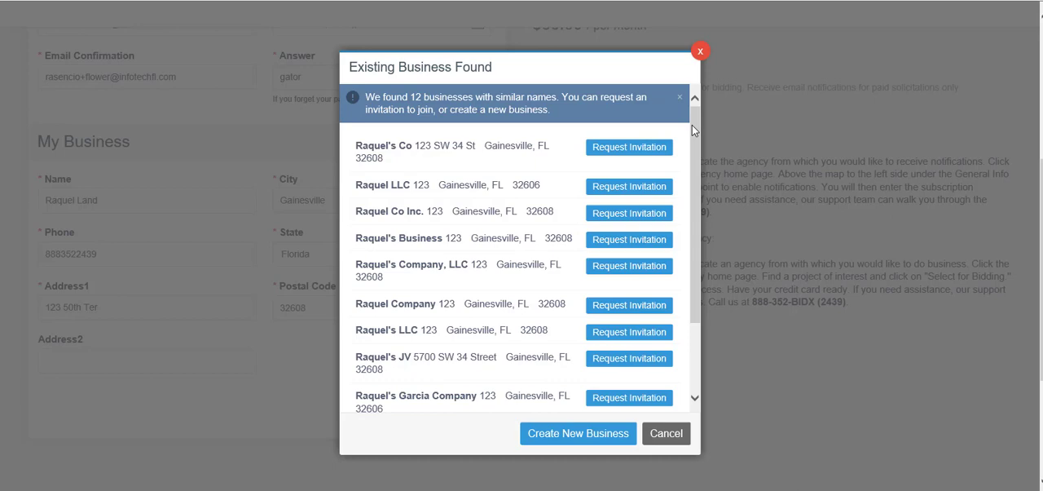
drag(695, 127, 698, 215)
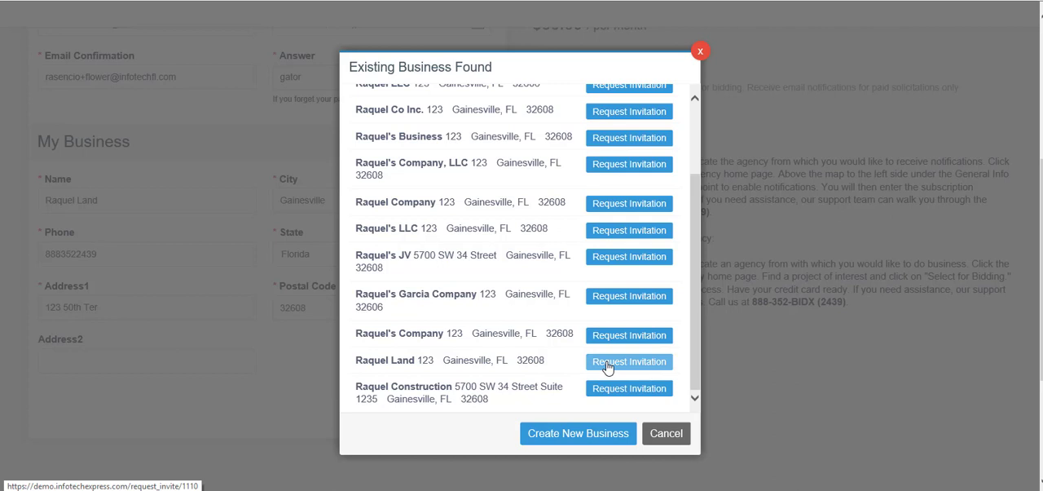
click(567, 439)
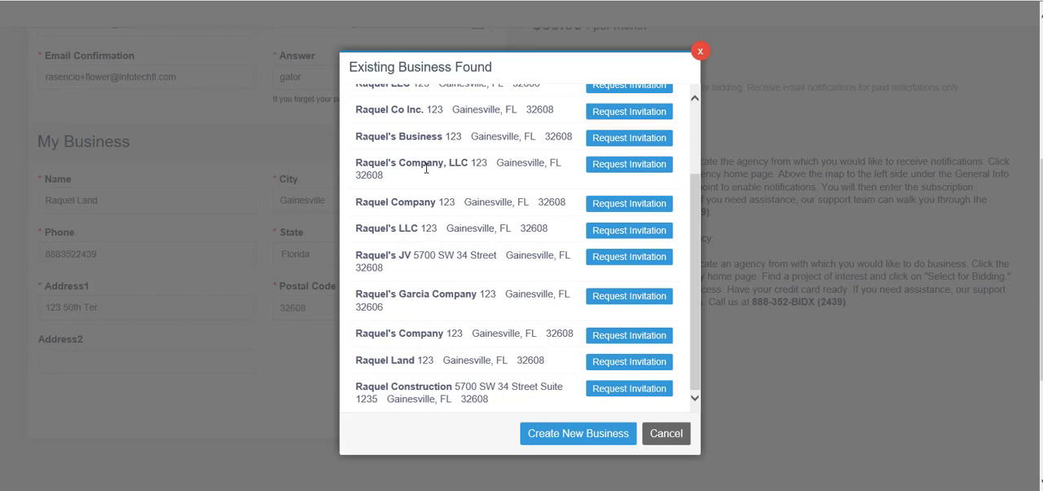
click(540, 436)
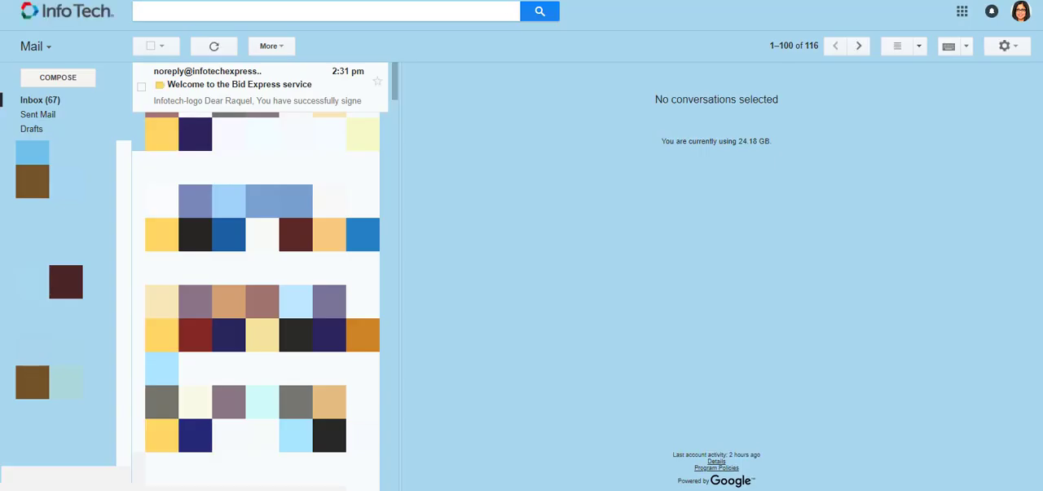
In the Info Tech mailbox, open the "Welcome to the Bid Express service" email and copy the Activate Account link address
click(241, 84)
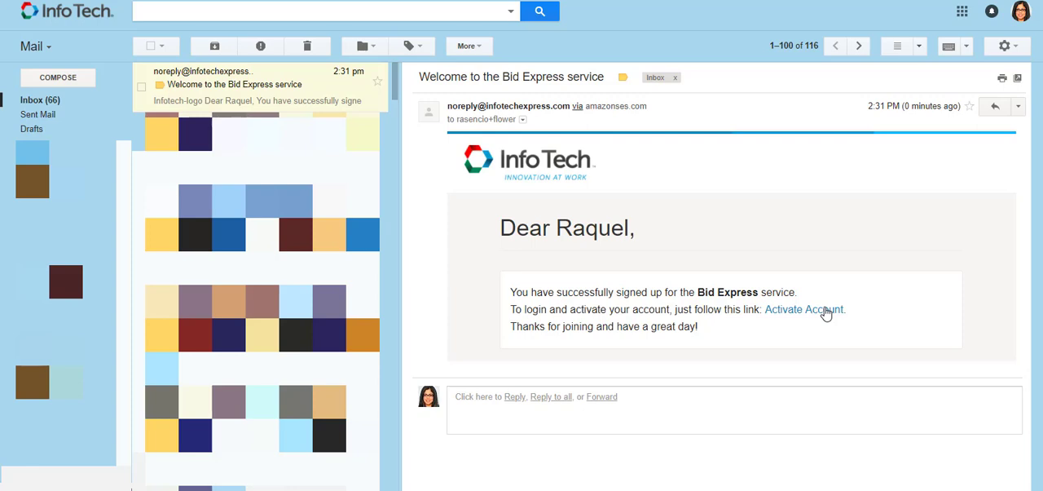
right_click(826, 314)
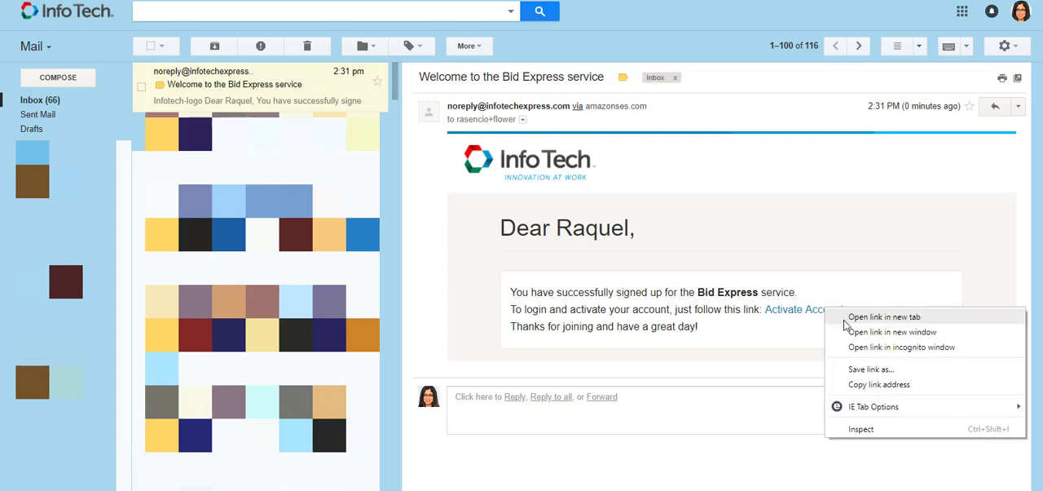
click(852, 386)
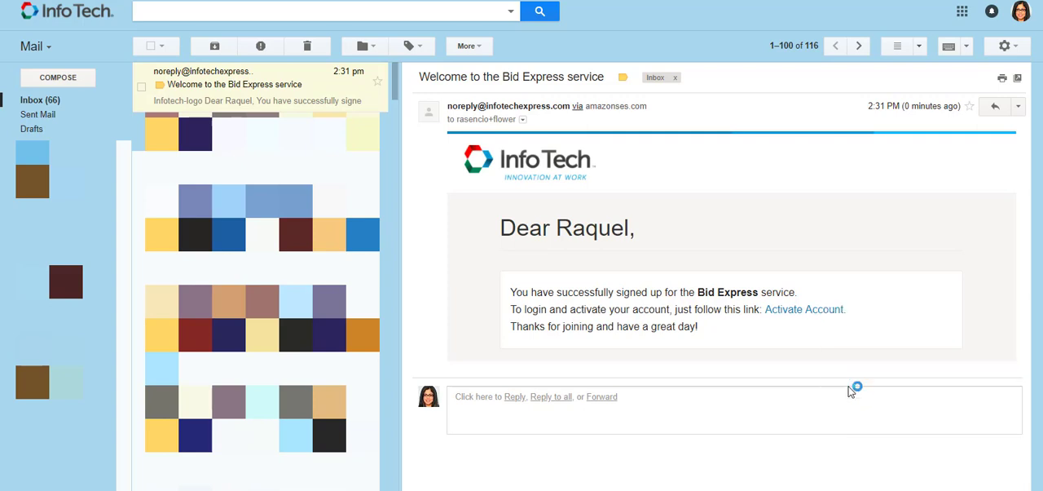
Switch back to the Bid Express browser window and load the copied account activation link
key(alt+Tab)
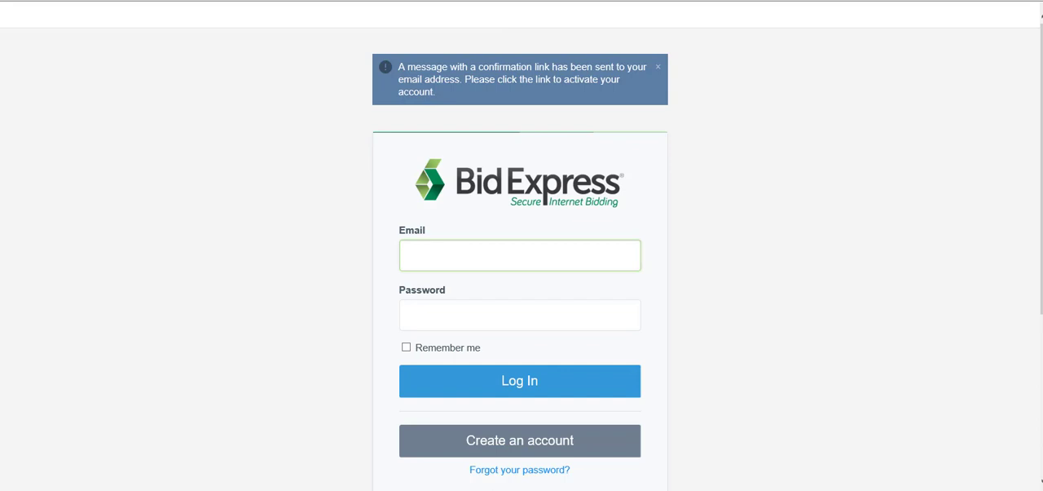
right_click(272, 0)
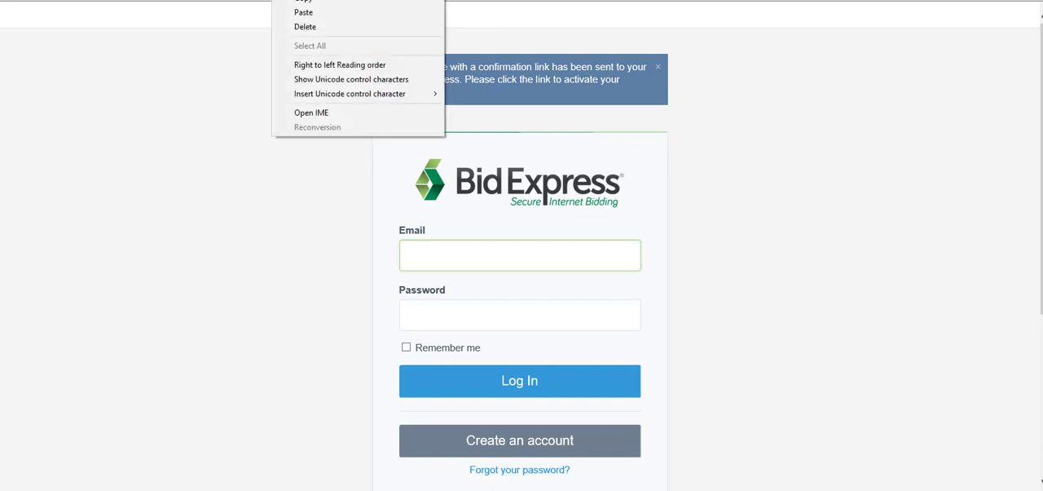
click(303, 12)
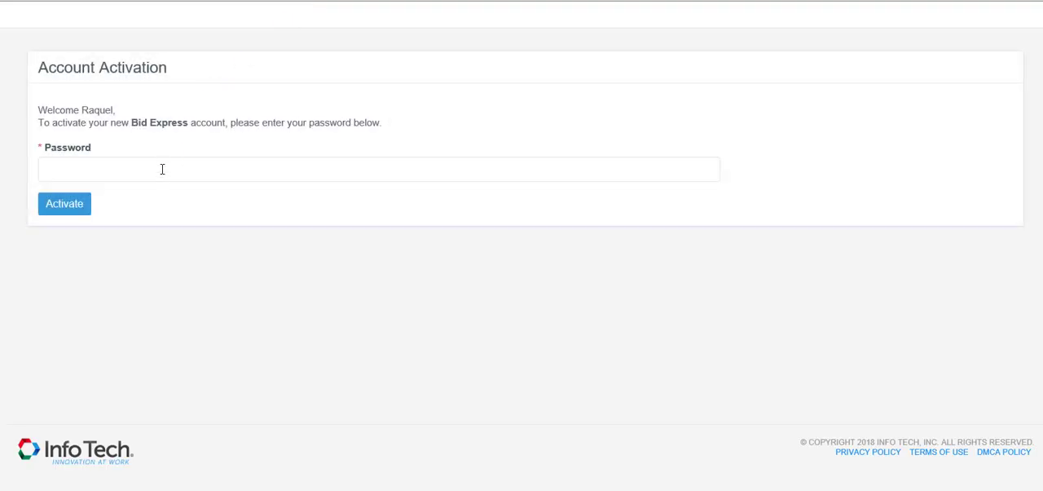
Enter the account password on the Account Activation page and activate the new account
click(163, 169)
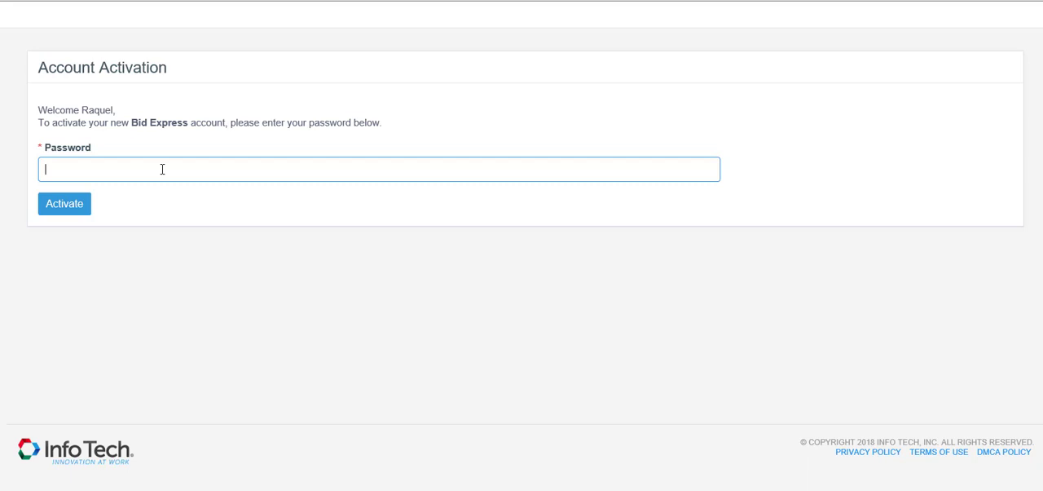
text(•••••••••)
key(Return)
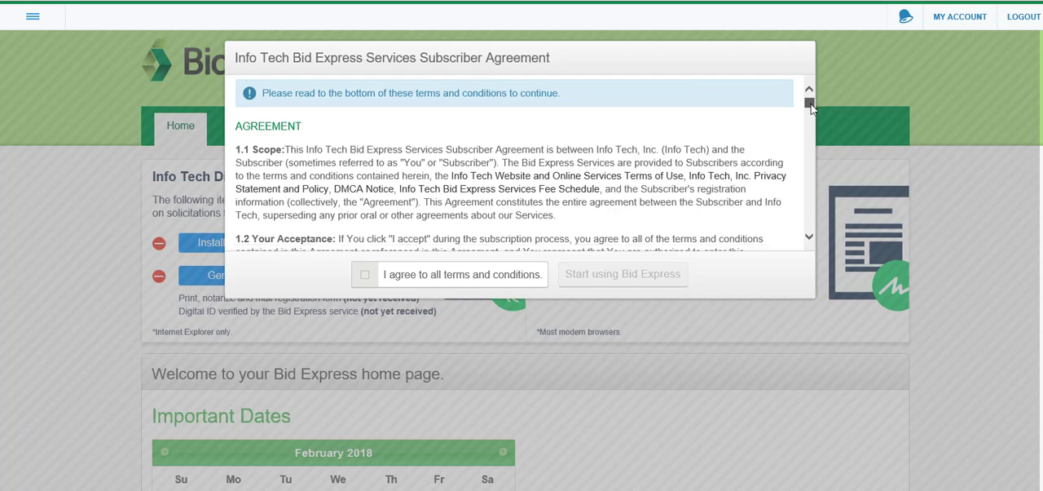
Read the Subscriber Agreement to its end, agree to all terms and conditions, and start using Bid Express
drag(811, 106, 828, 229)
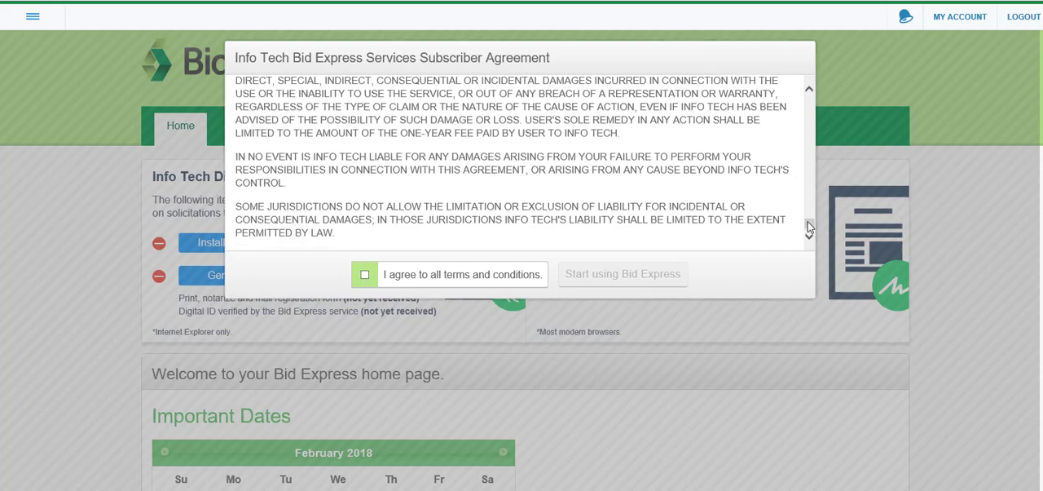
mouse_move(809, 223)
mouse_down()
mouse_move(803, 167)
mouse_move(808, 227)
mouse_up()
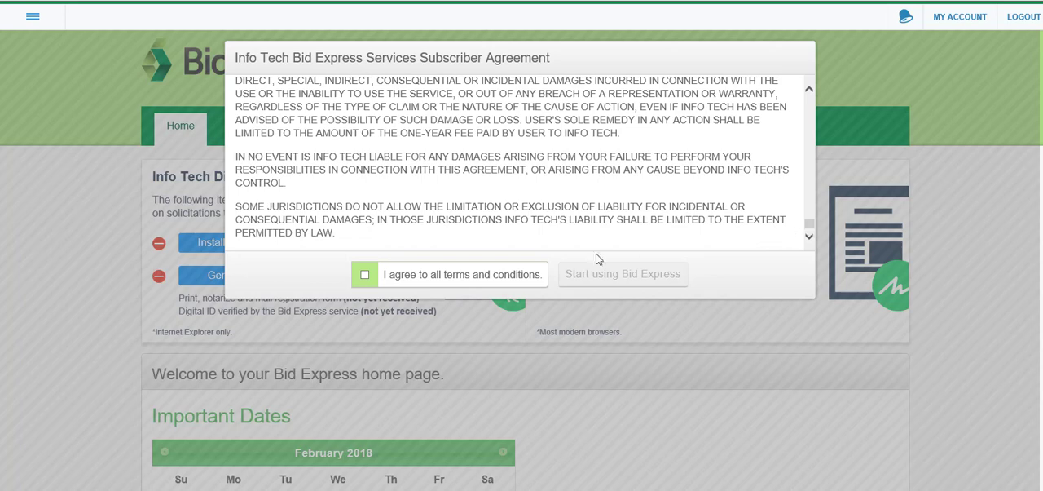
click(364, 277)
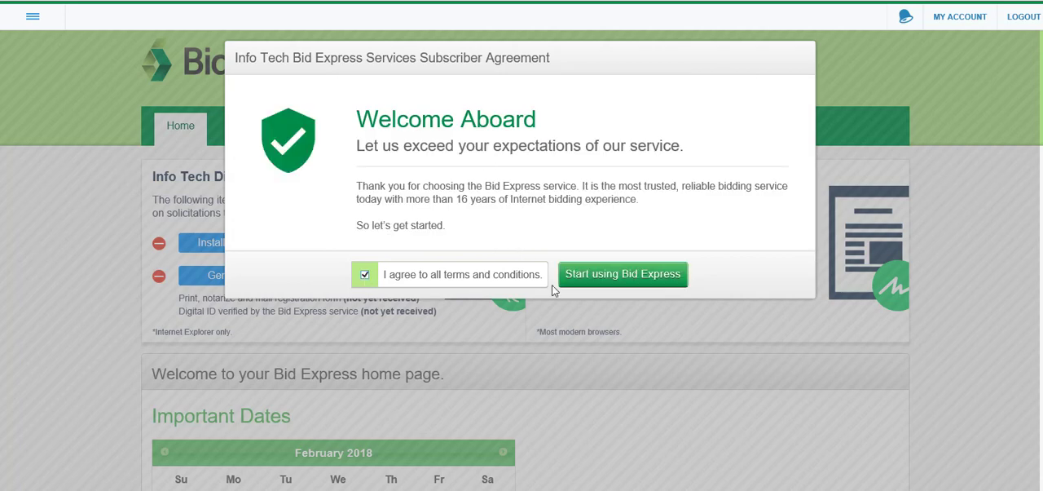
click(623, 274)
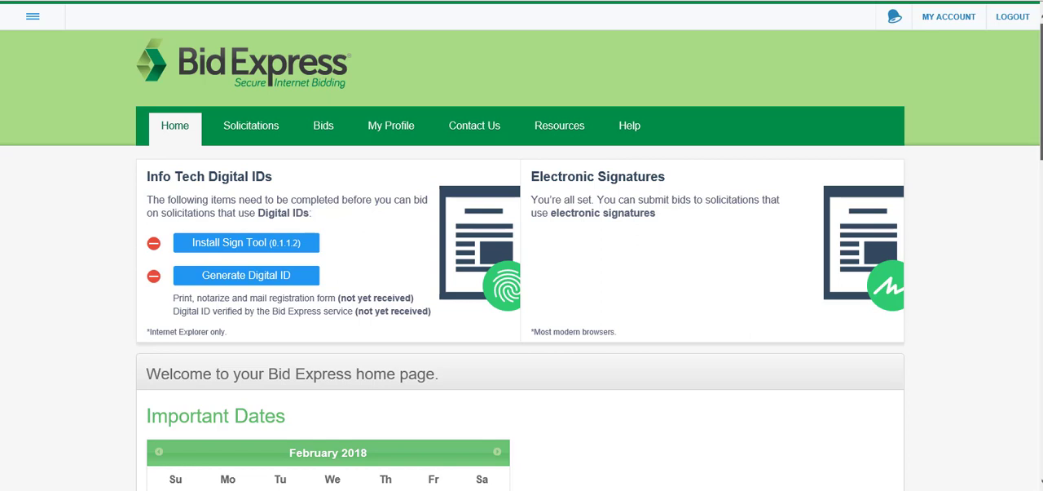
Examine the home page's Digital ID requirements, electronic signature status, Important Dates calendar and Agencies list
scroll(520, 260, down, 1)
scroll(520, 260, down, 2)
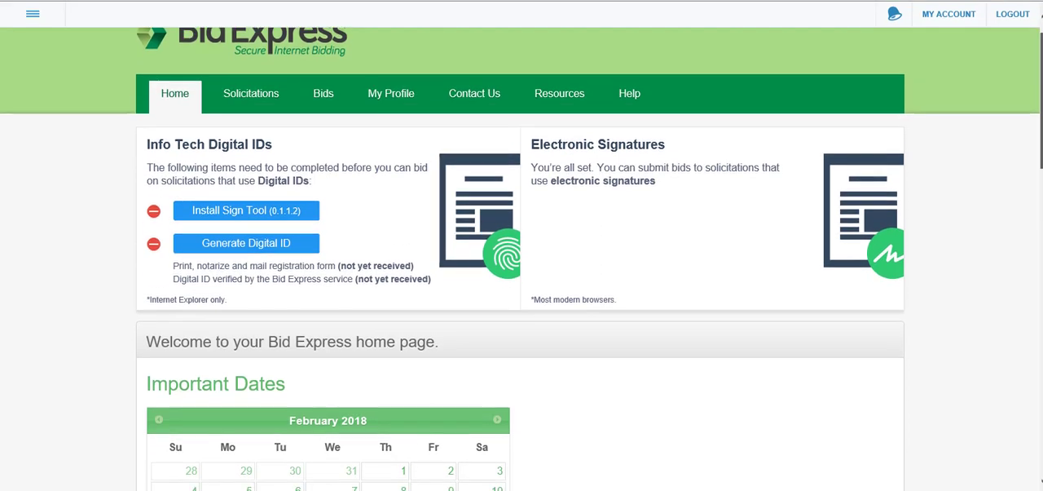
scroll(520, 260, down, 1)
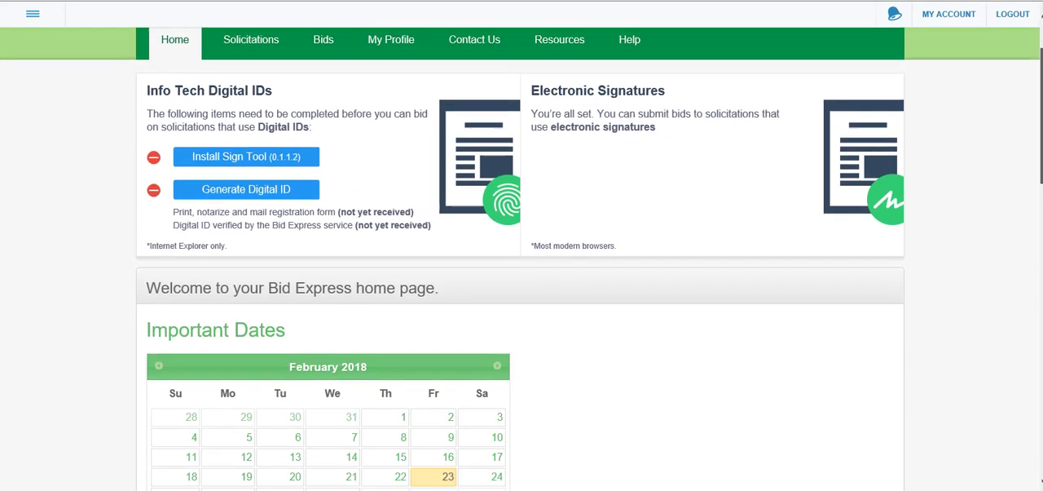
scroll(520, 261, down, 1)
scroll(520, 260, down, 2)
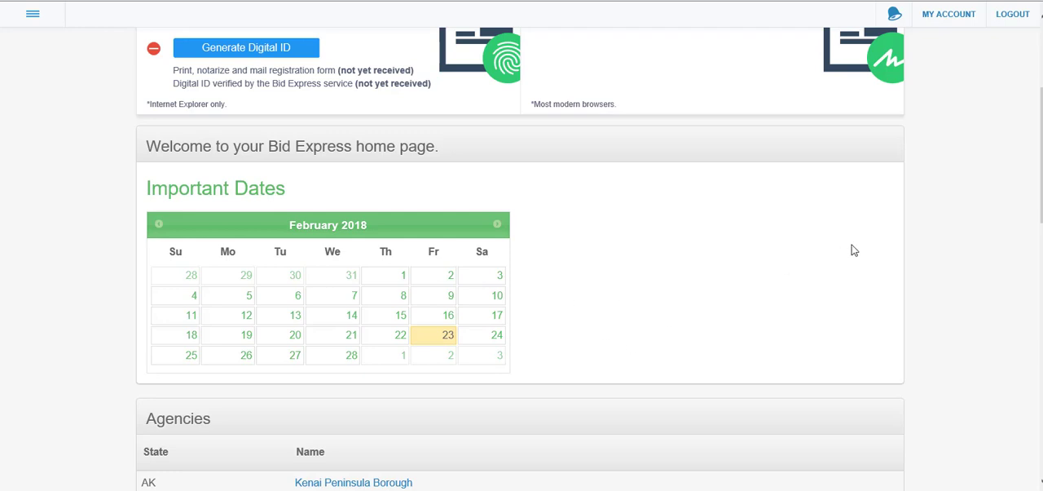
drag(1042, 155, 1042, 266)
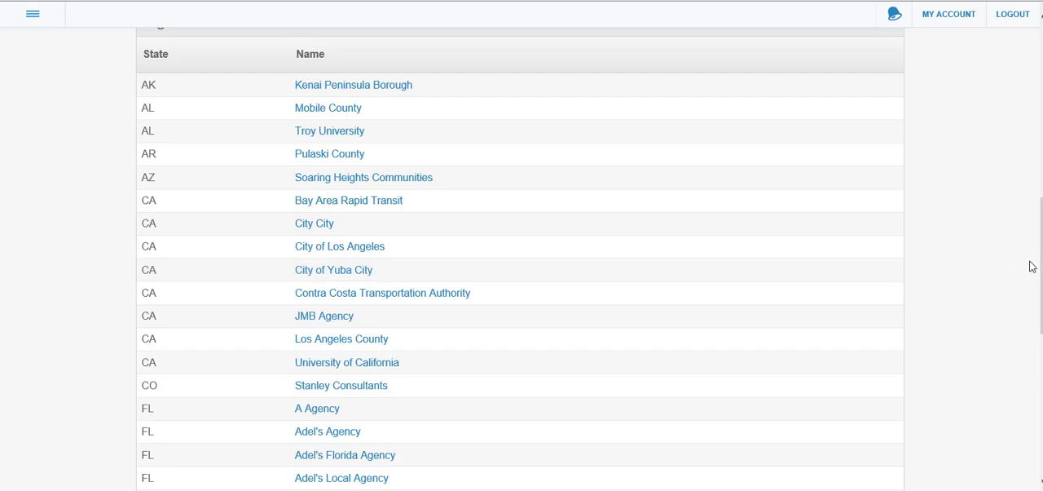
drag(1042, 267, 1041, 104)
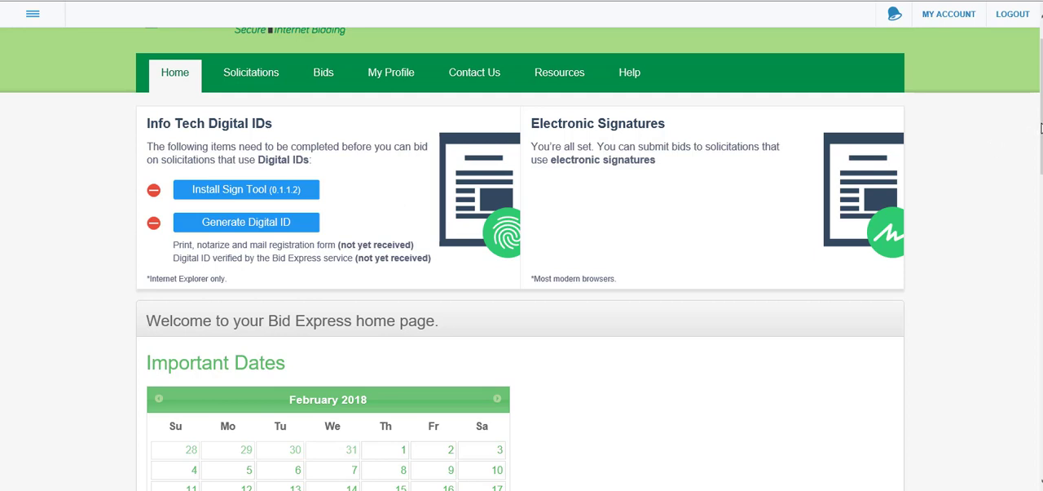
scroll(1041, 128, up, 1)
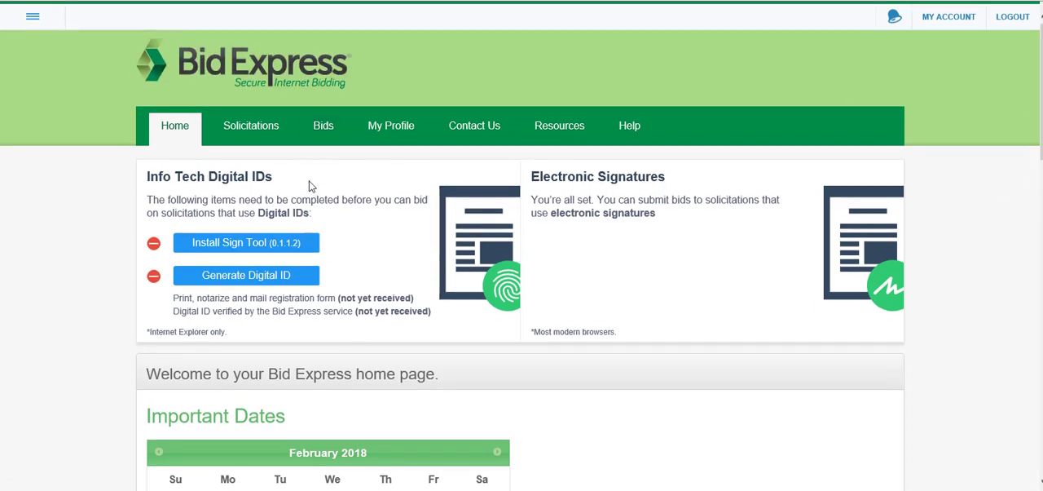
Open the solicitations list, expand its search filters and set the status filter to Any
click(260, 131)
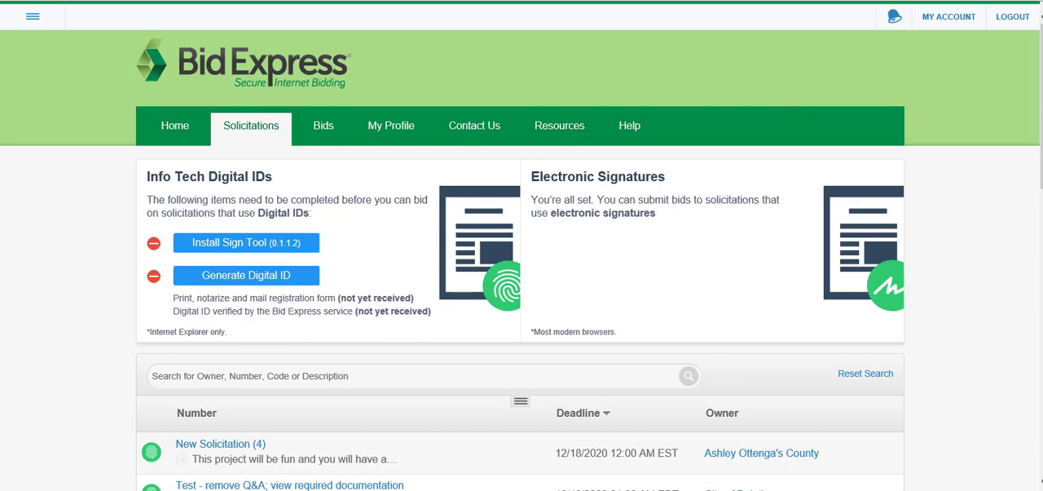
scroll(766, 122, down, 2)
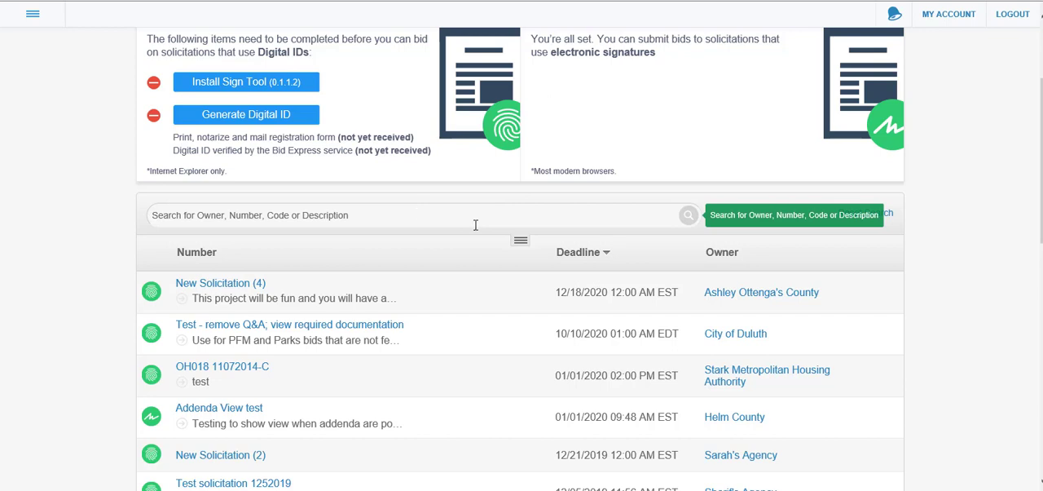
click(520, 245)
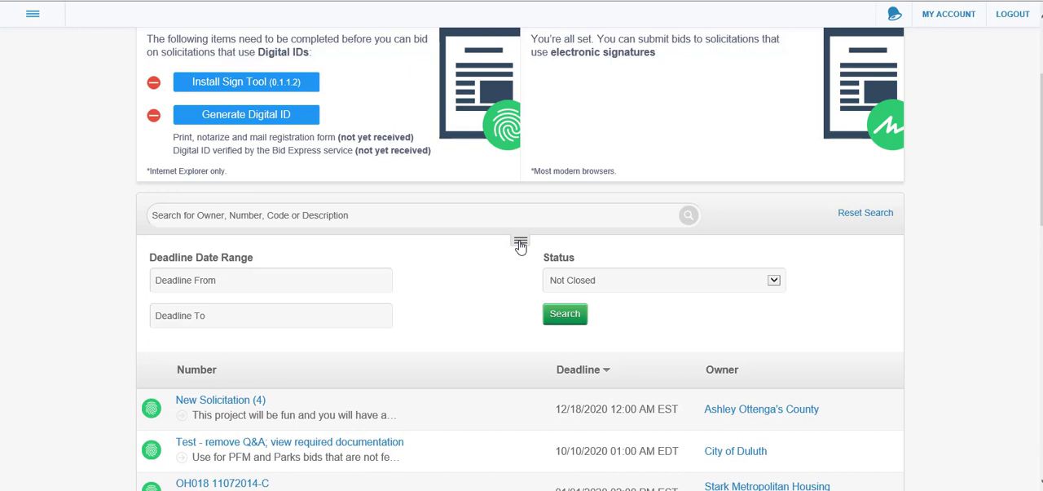
click(604, 282)
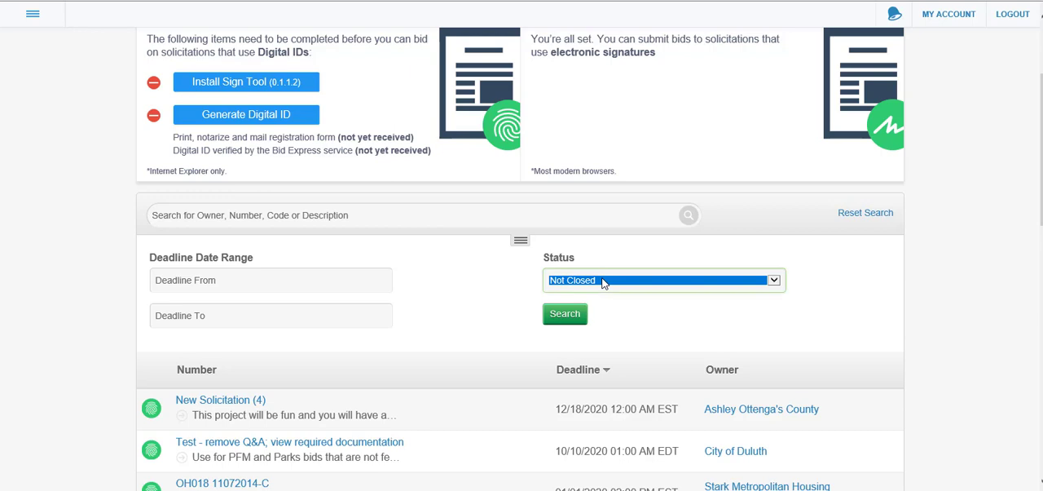
click(773, 280)
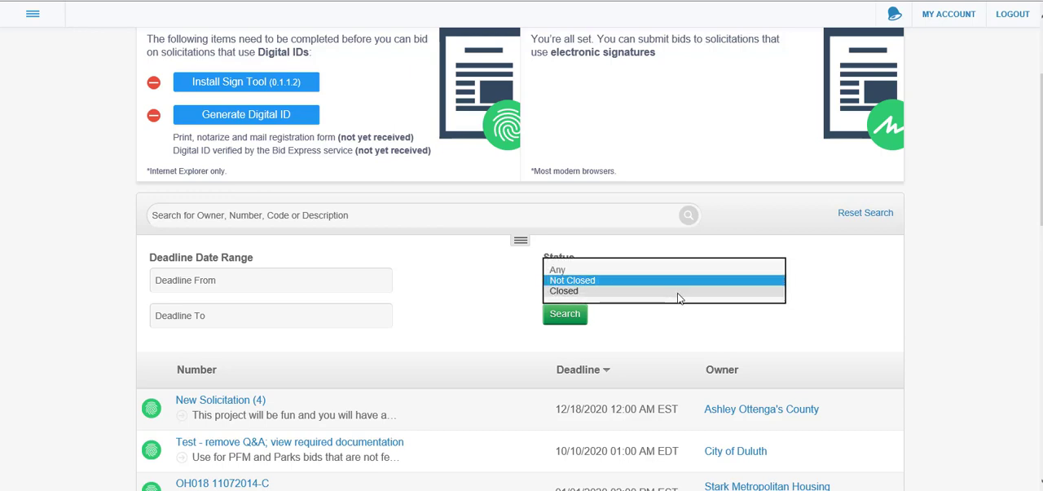
click(623, 273)
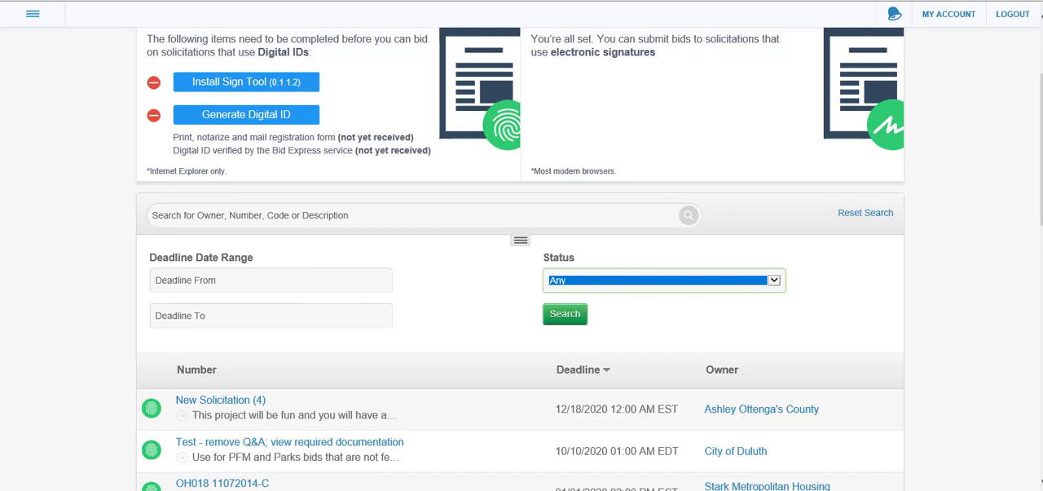
Sort the solicitations by deadline in ascending order
scroll(520, 259, down, 3)
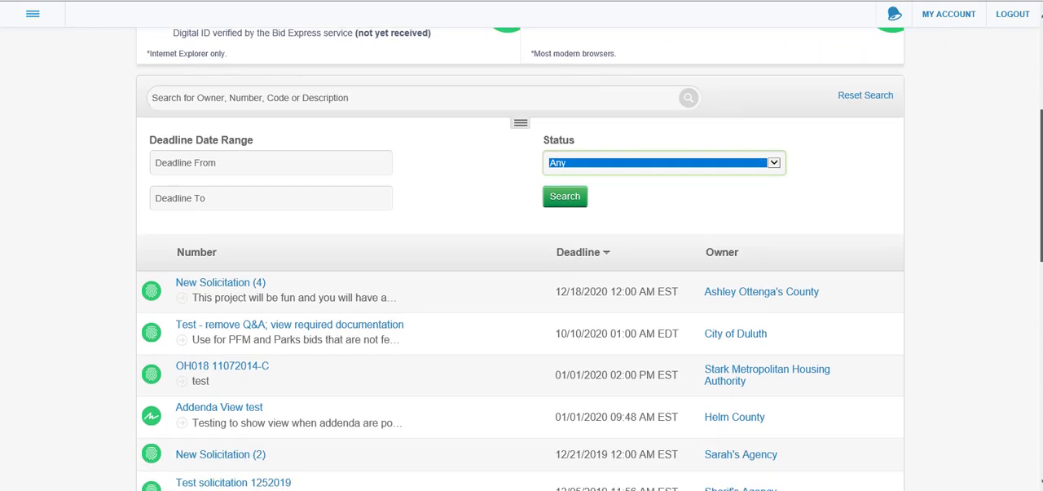
scroll(520, 259, down, 3)
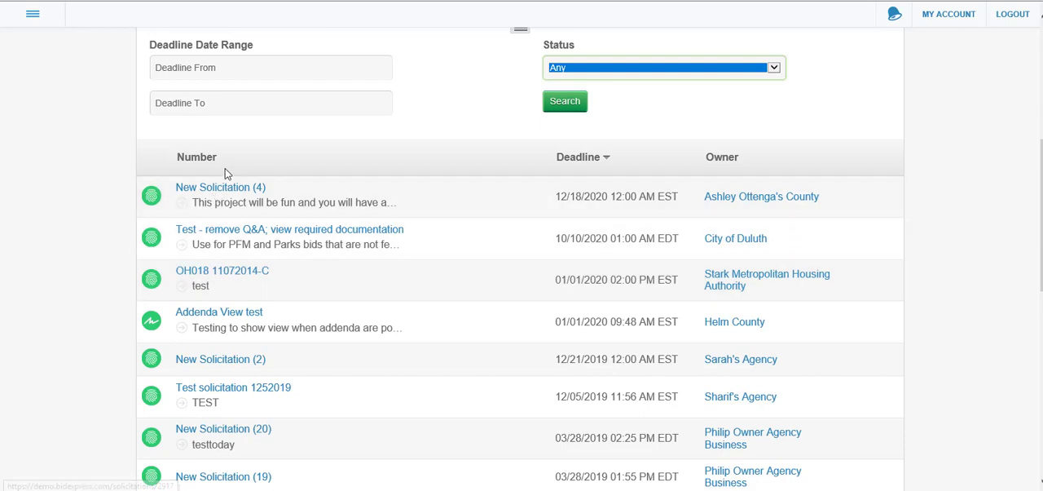
click(610, 161)
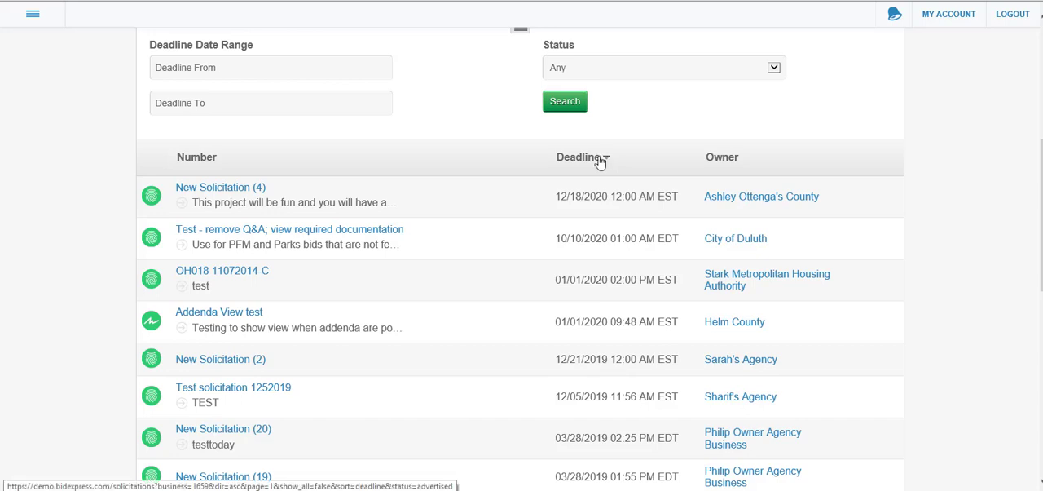
click(600, 161)
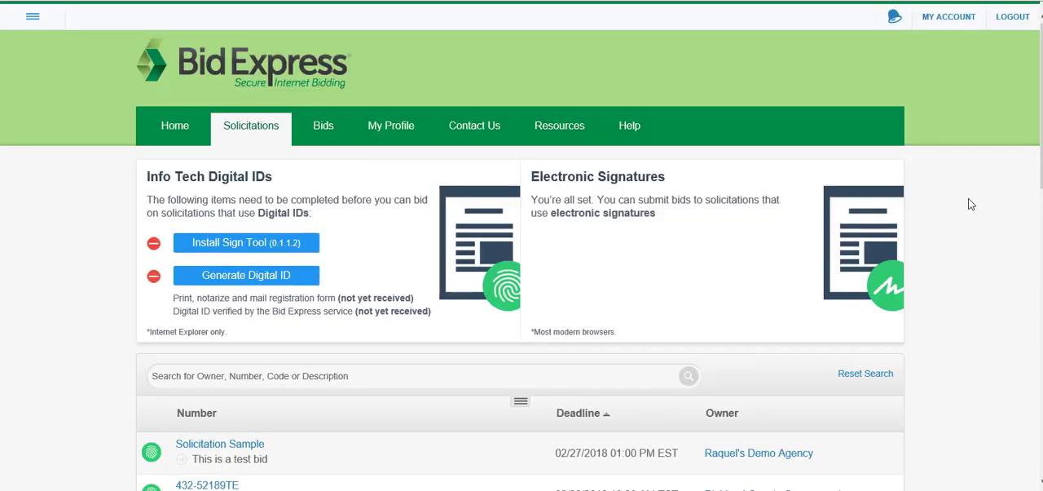
Review the sorted solicitations, including their deadlines, owners, signature types and FREE tags
scroll(810, 188, down, 3)
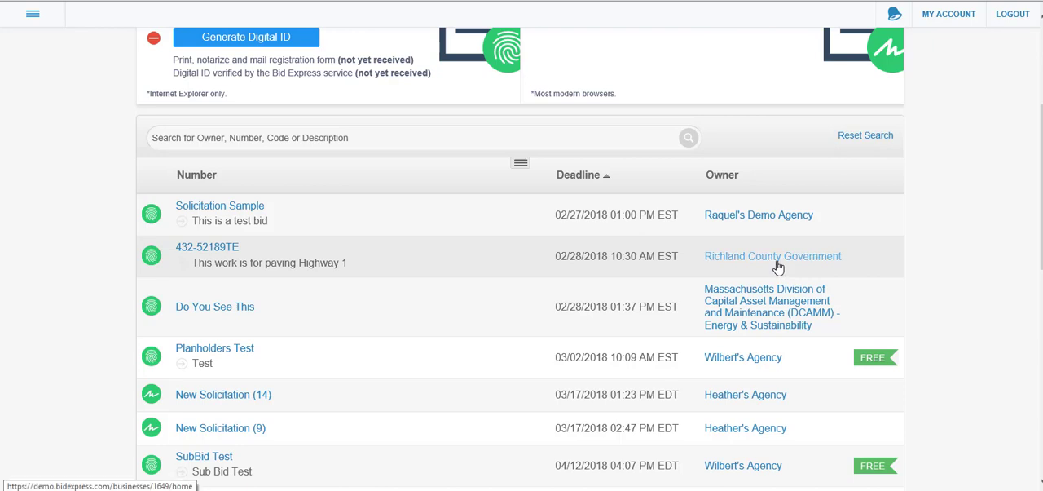
scroll(943, 254, down, 2)
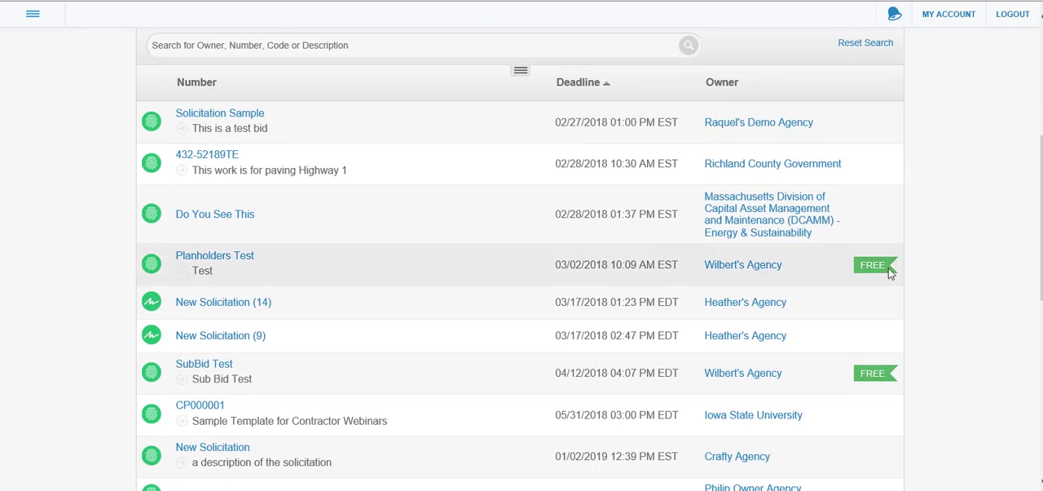
mouse_move(869, 269)
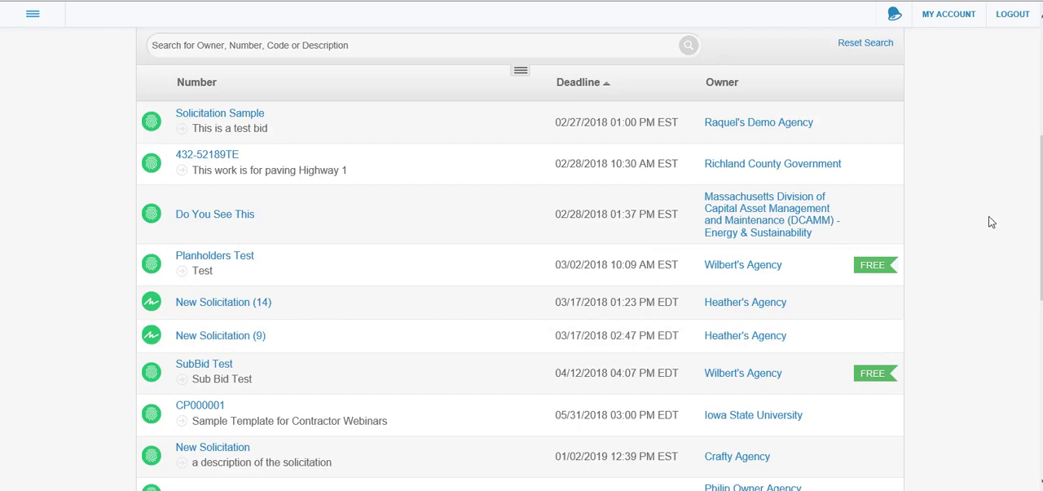
scroll(589, 259, up, 3)
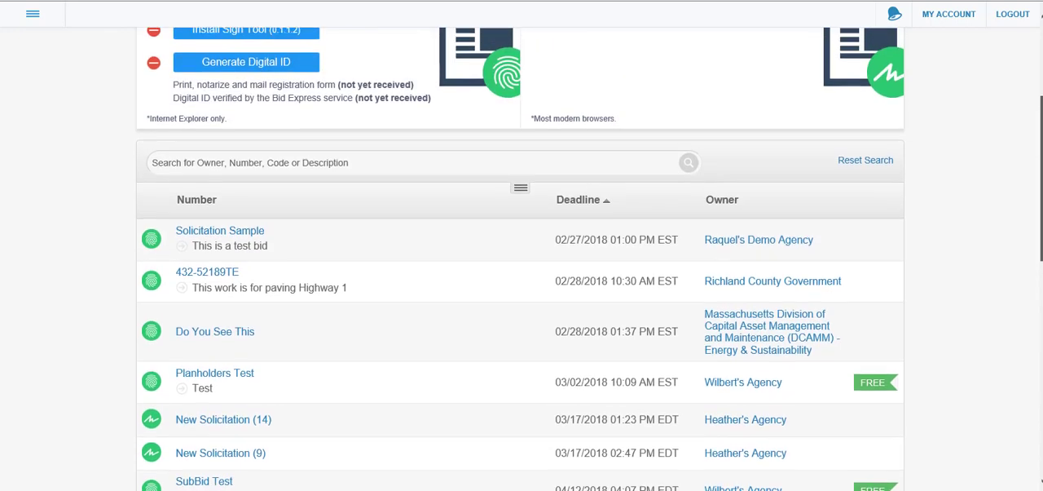
scroll(925, 356, down, 1)
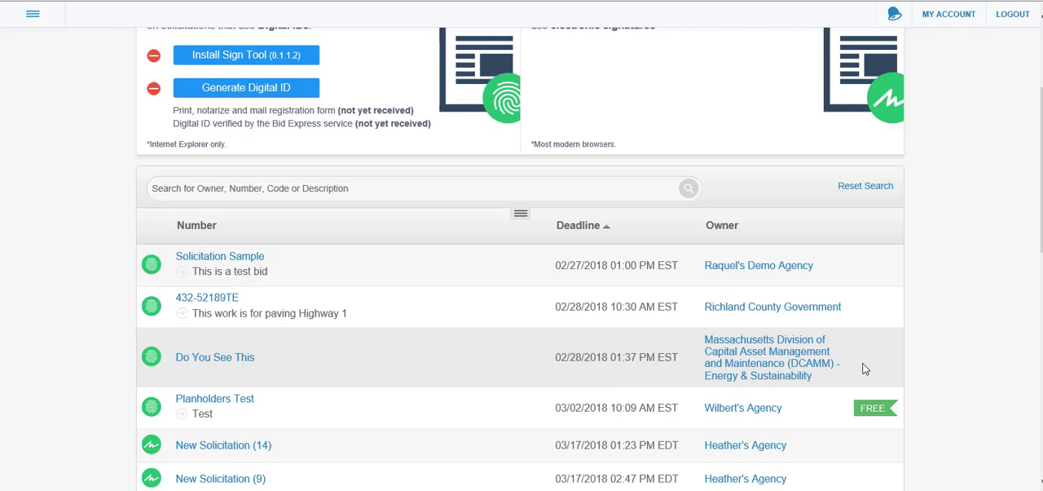
drag(1041, 232, 1041, 169)
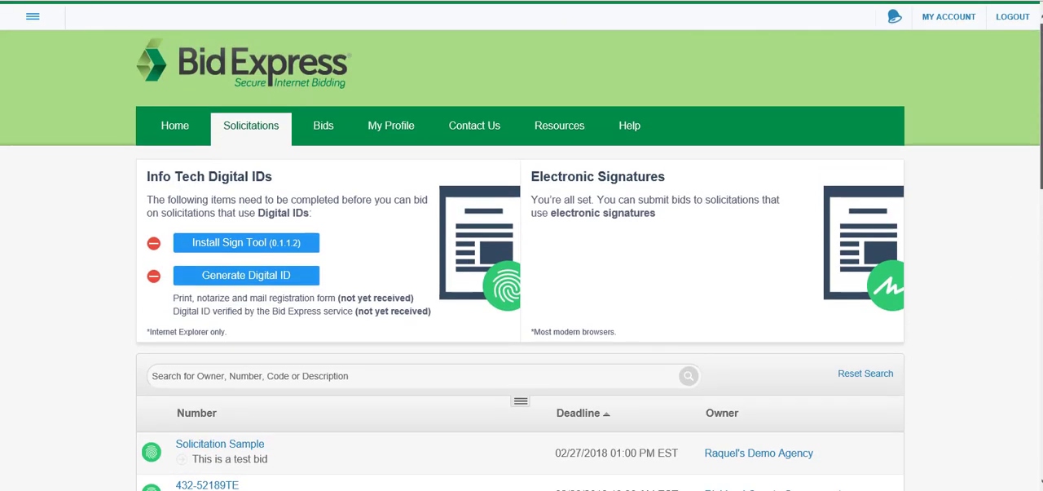
View the Bids page, and review the user, business, codes and users sections of My Profile
click(321, 126)
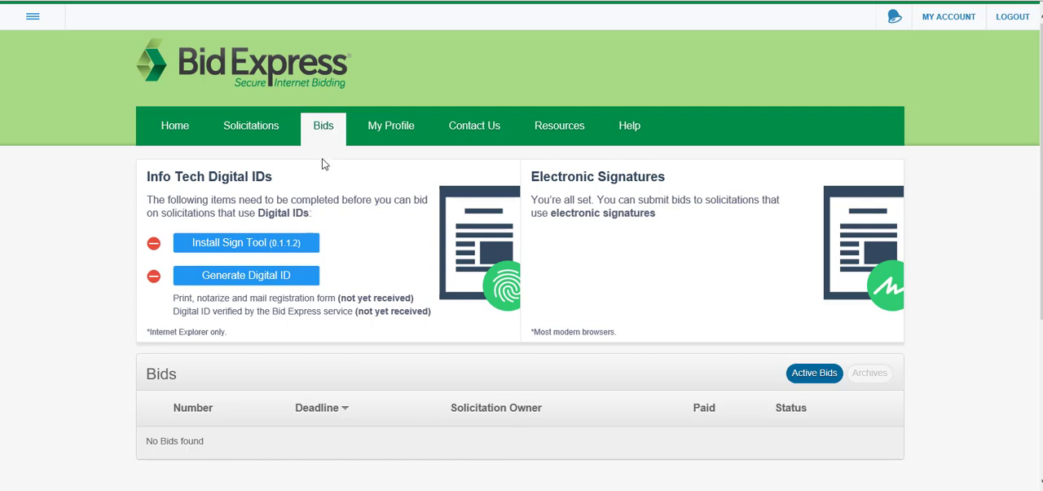
click(382, 137)
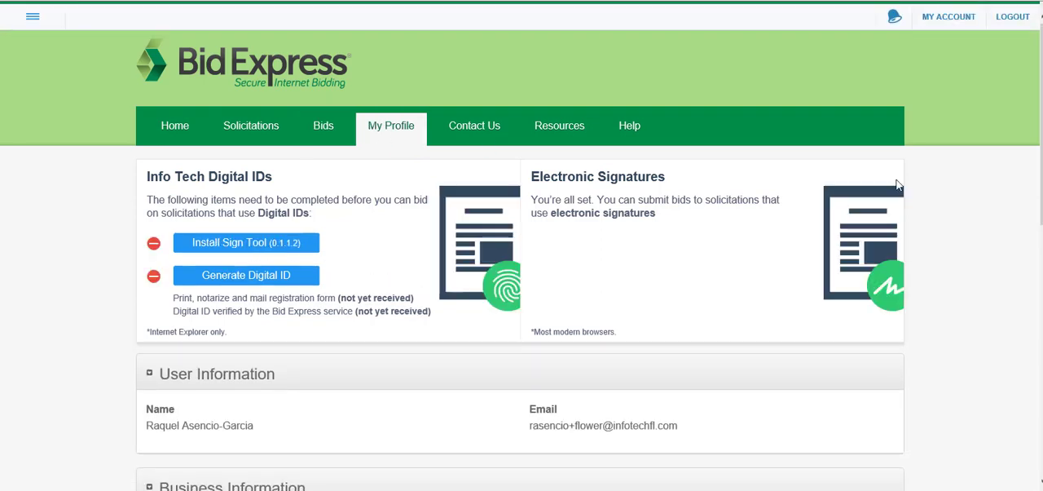
scroll(522, 261, down, 3)
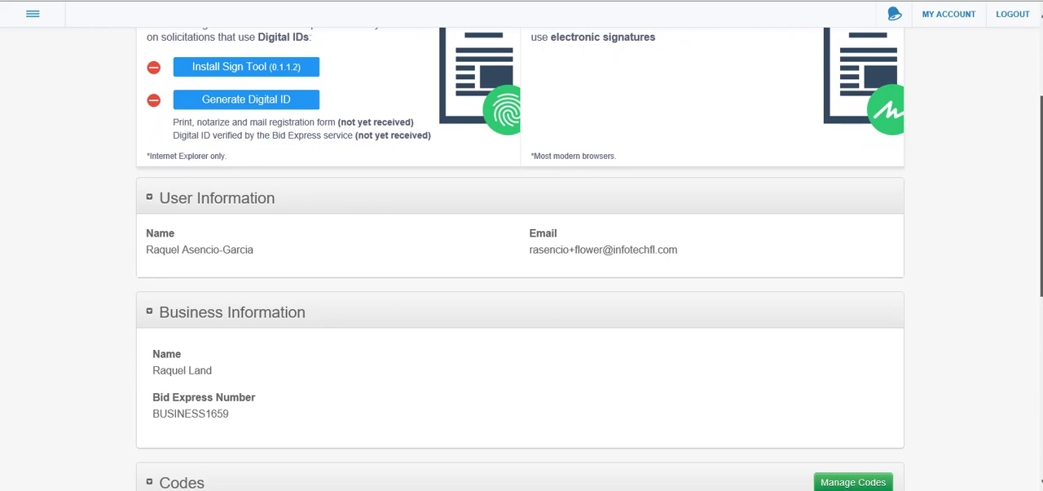
drag(1041, 196, 1041, 217)
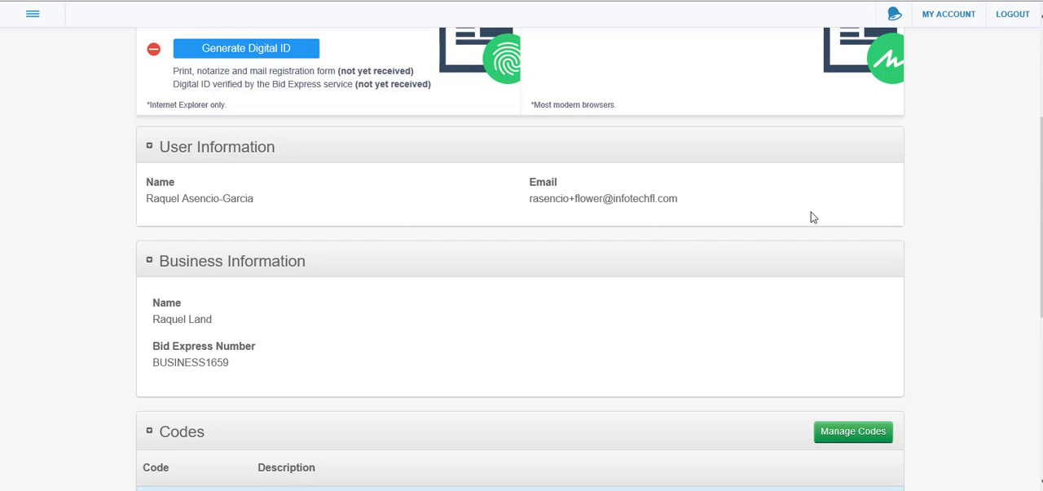
drag(1041, 200, 1041, 338)
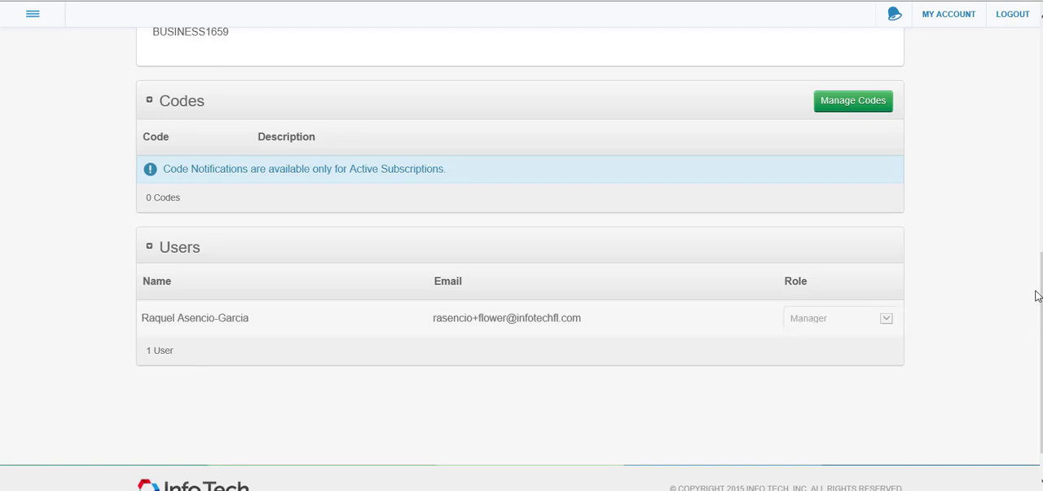
drag(1042, 298, 1042, 77)
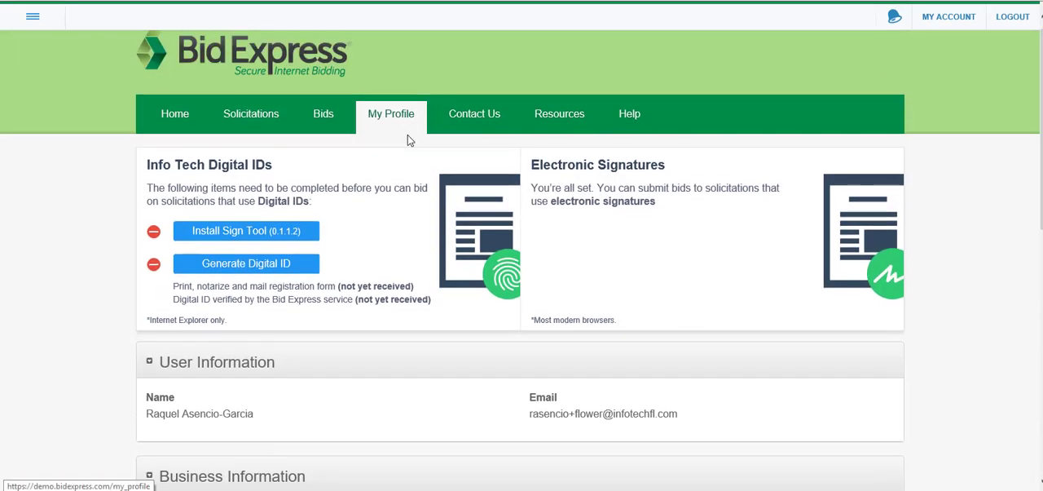
Open the Help/Contact page to view the customer support and bonding partner contact information
click(477, 115)
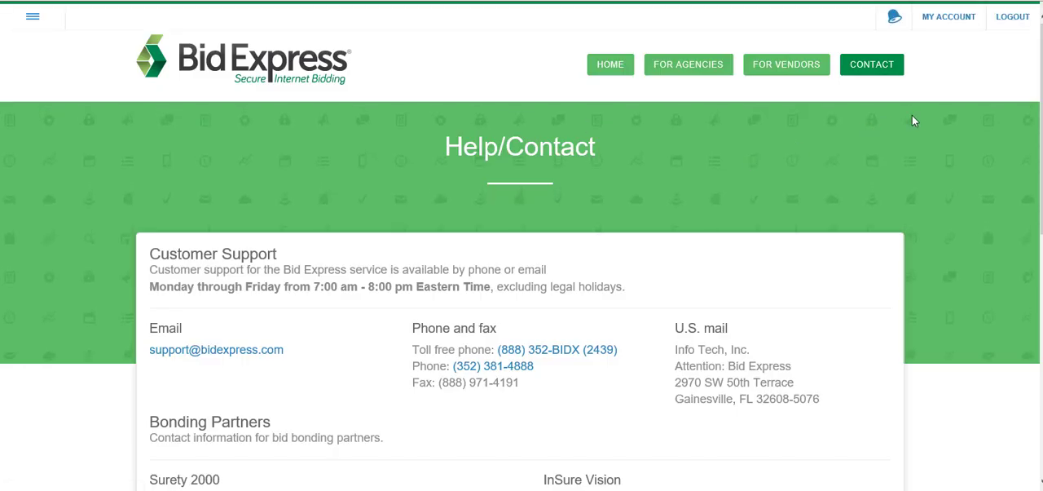
mouse_move(1041, 123)
mouse_down()
mouse_move(1041, 172)
mouse_move(1041, 123)
mouse_up()
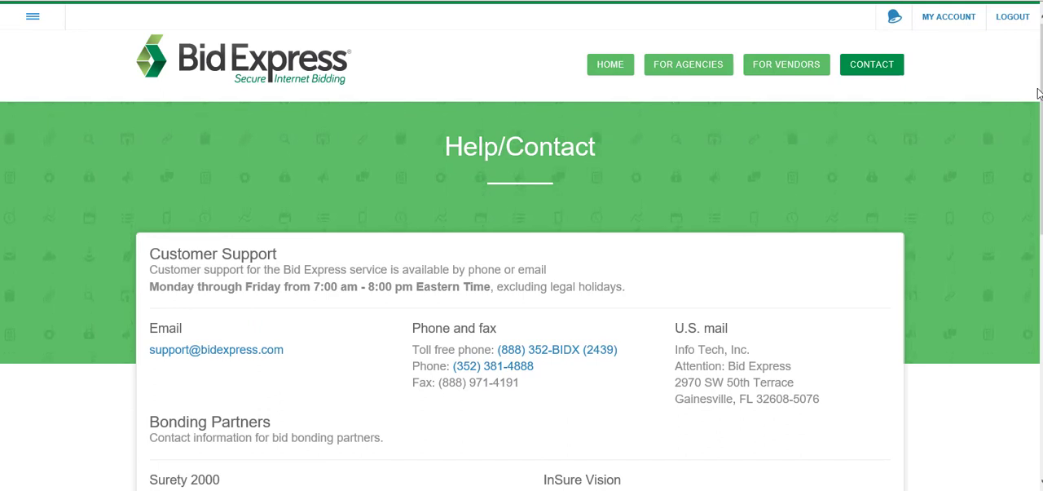
Open the My Account page and dismiss the Edit Account and Invite Employees tips
click(948, 18)
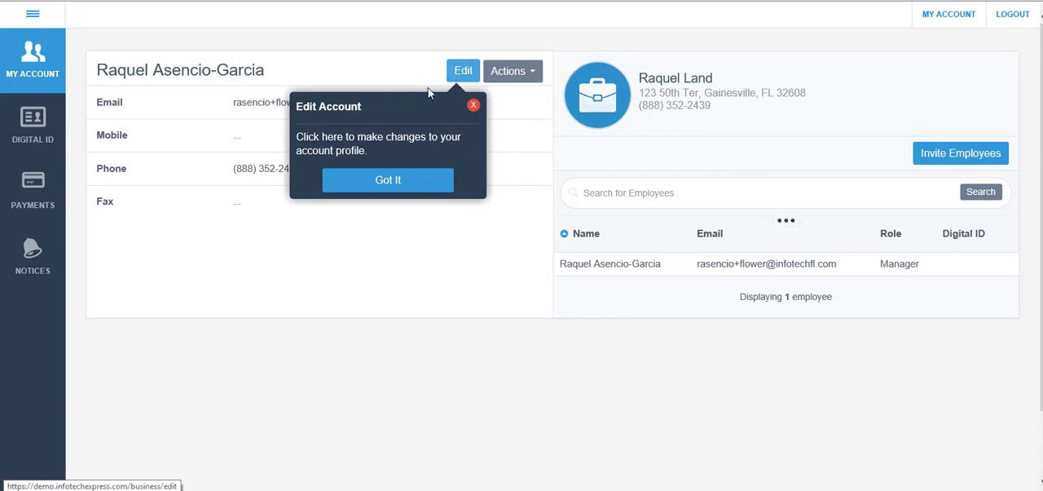
click(380, 178)
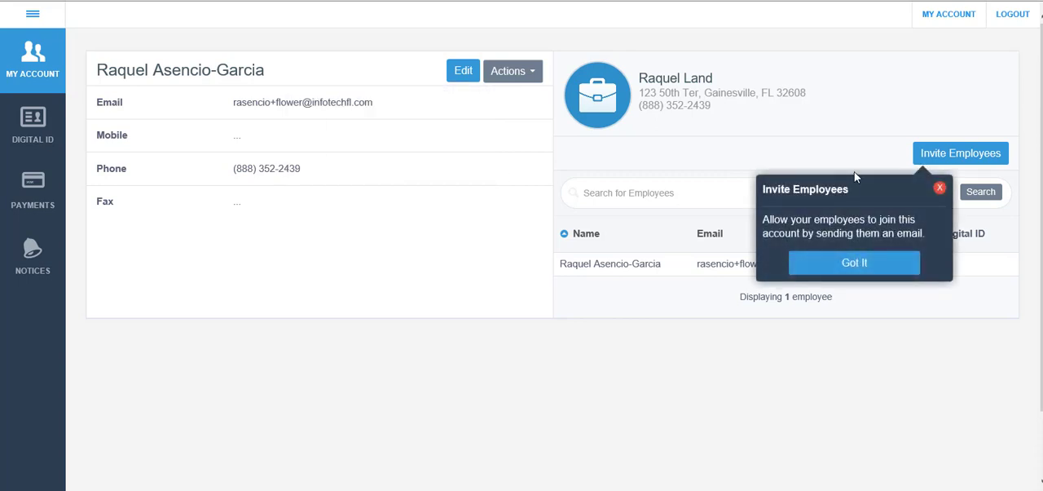
click(836, 262)
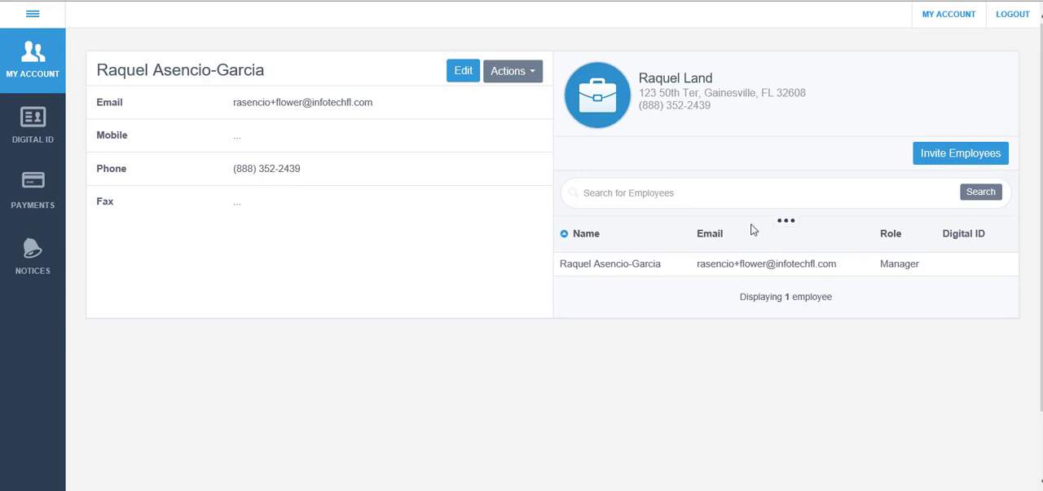
Edit the account profile, replacing the second word of the business name with Flower, and save the update
click(464, 72)
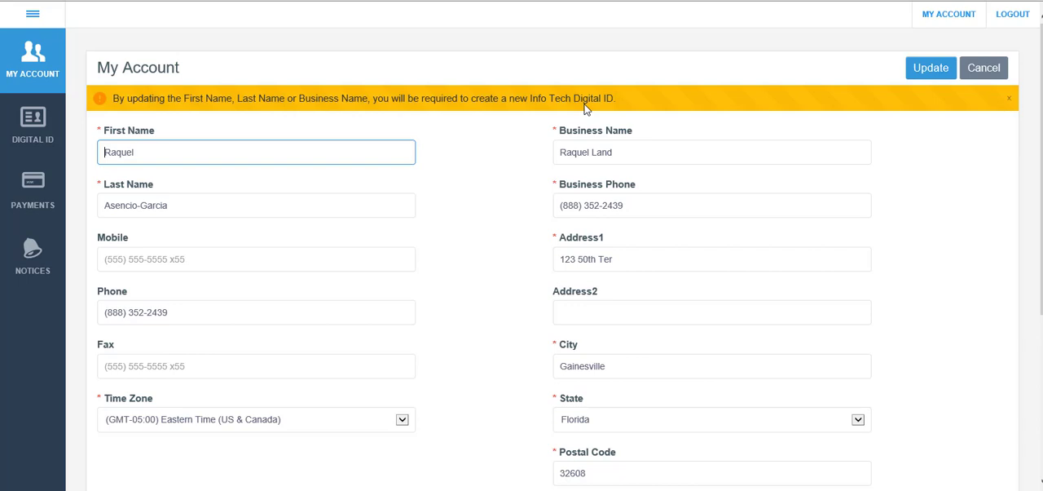
click(618, 148)
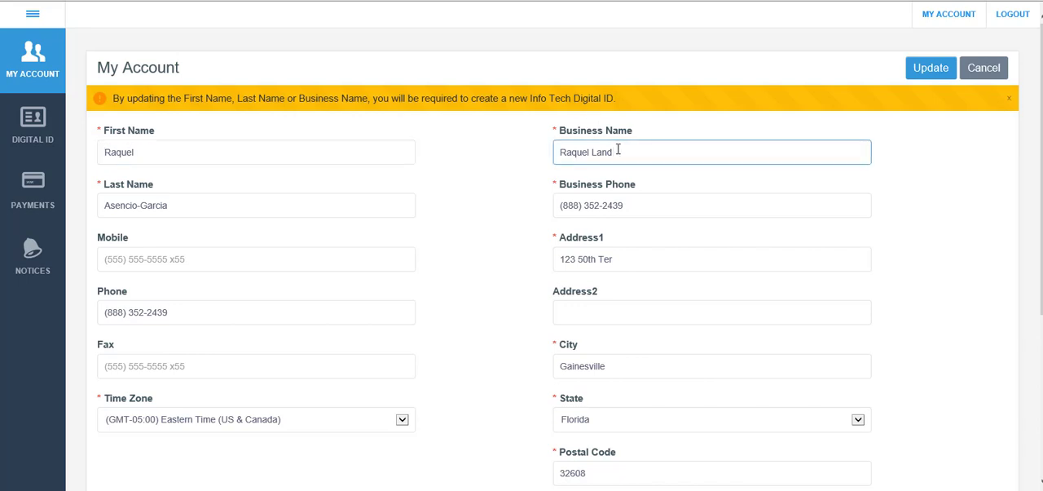
key(BackSpace)
key(BackSpace)
key(BackSpace)
key(BackSpace)
text(Flower)
scroll(717, 134, down, 1)
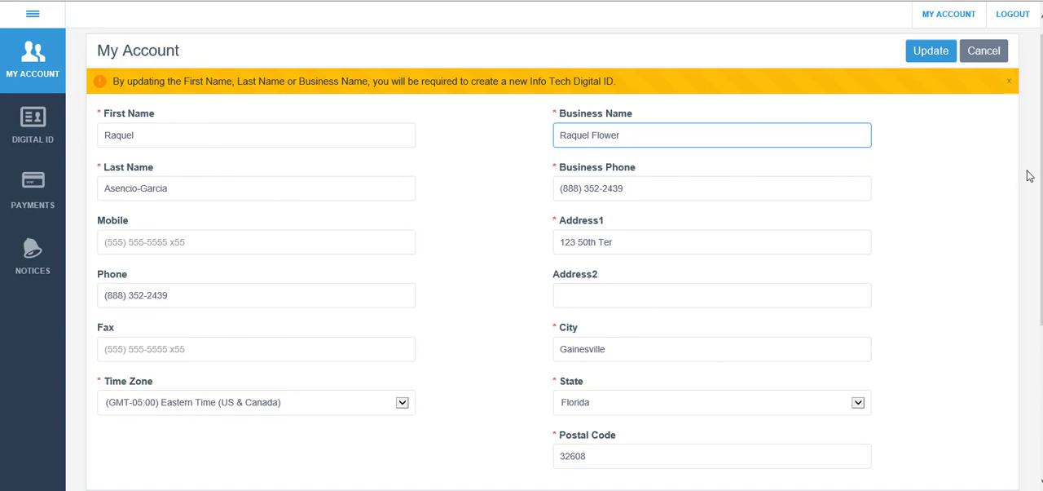
click(932, 52)
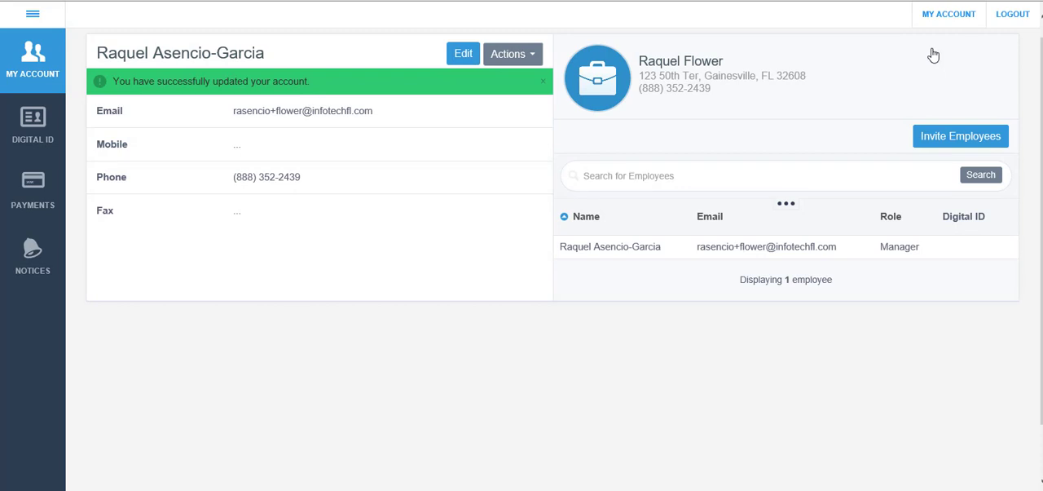
View the Invite Employees form and close it without sending any invitations
click(939, 137)
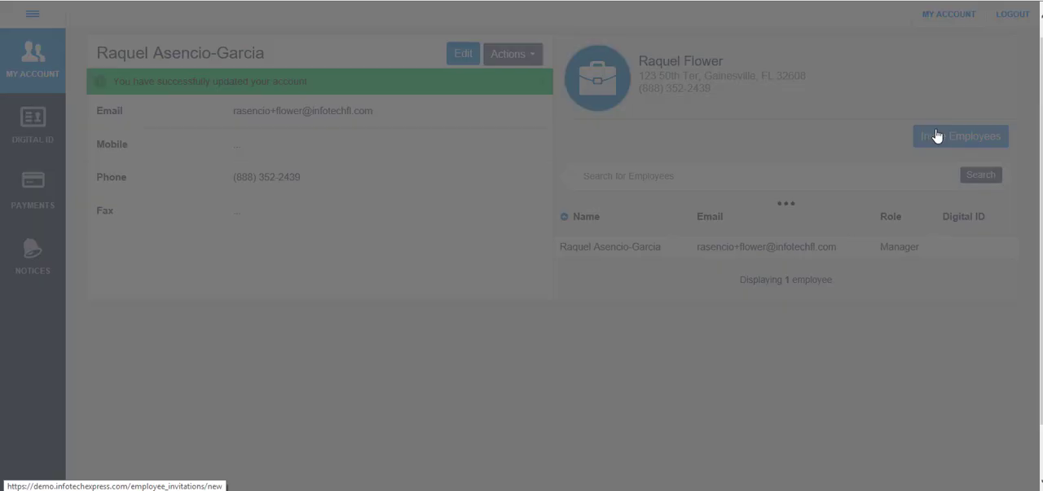
click(611, 172)
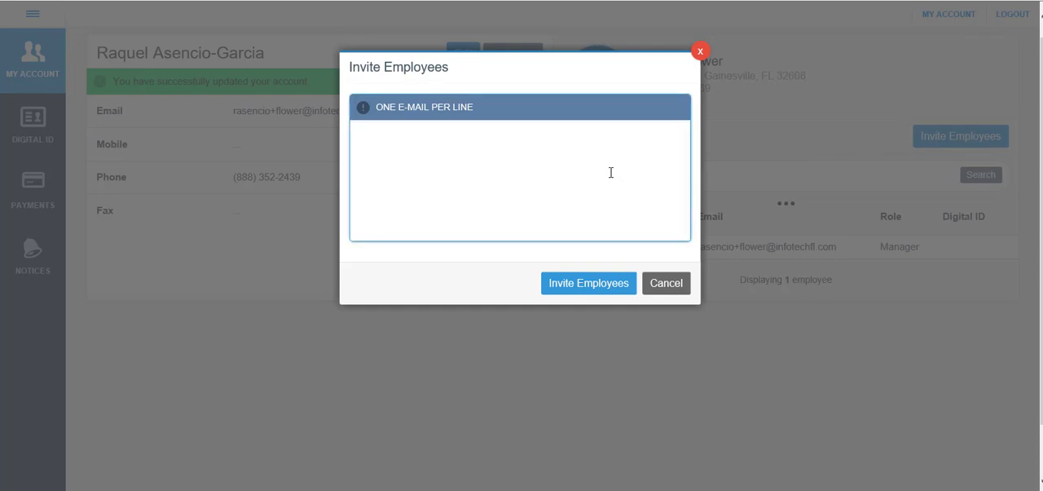
click(584, 285)
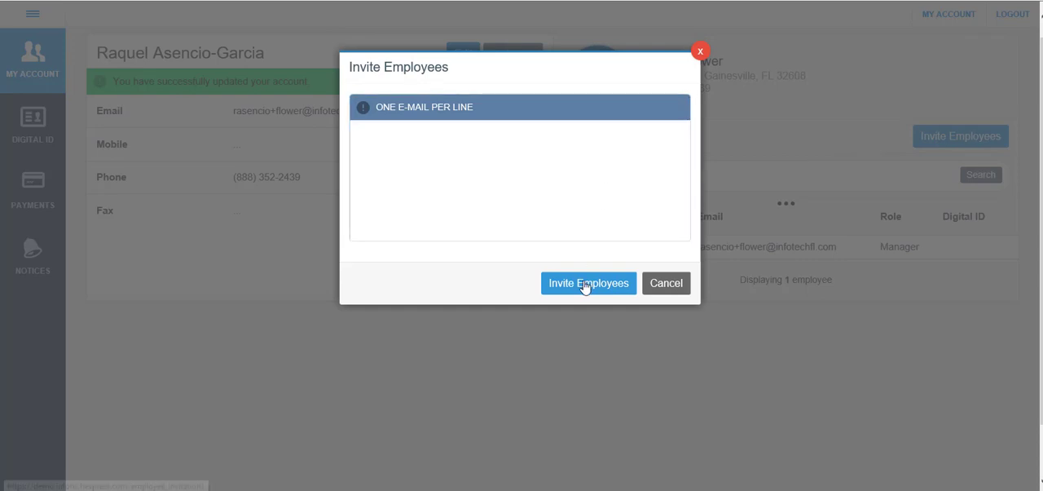
click(665, 283)
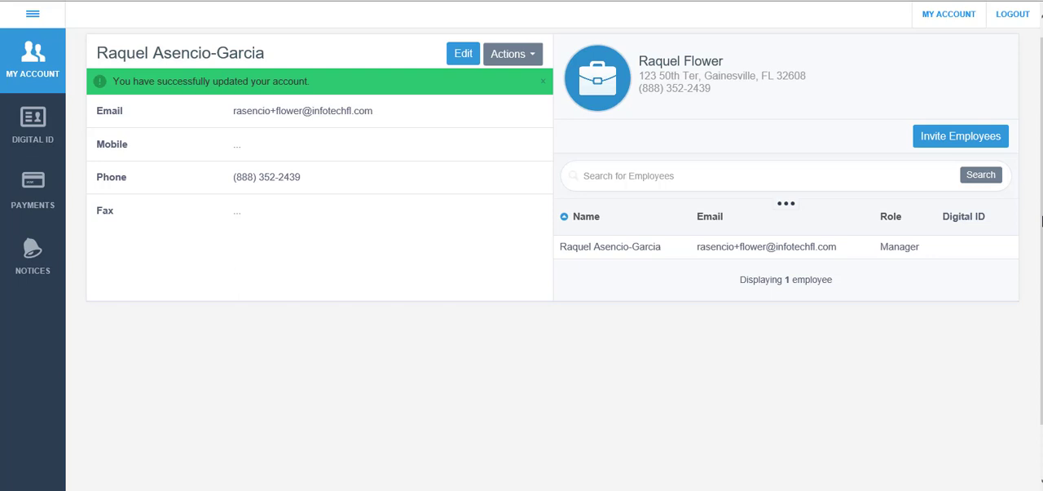
View the account's Digital ID, Payments and Notices pages
scroll(1042, 220, up, 1)
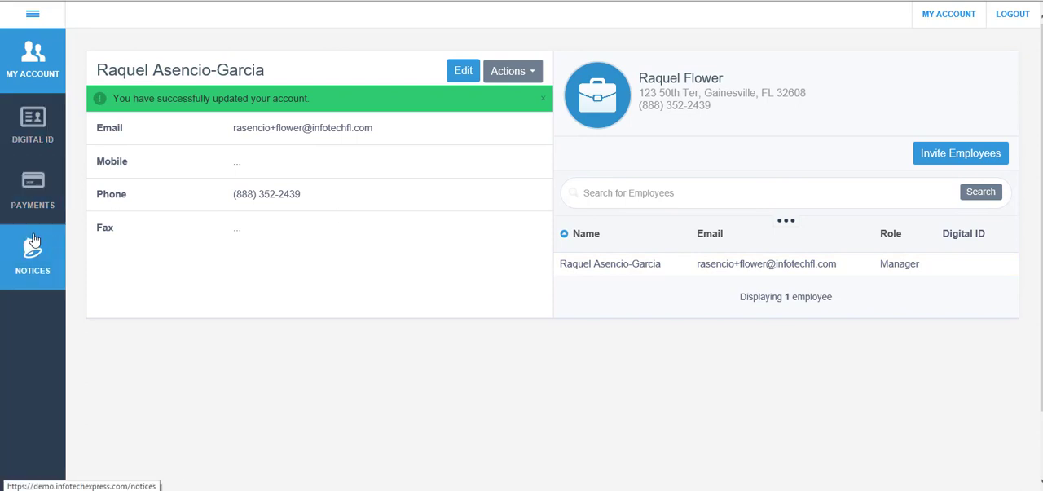
click(33, 138)
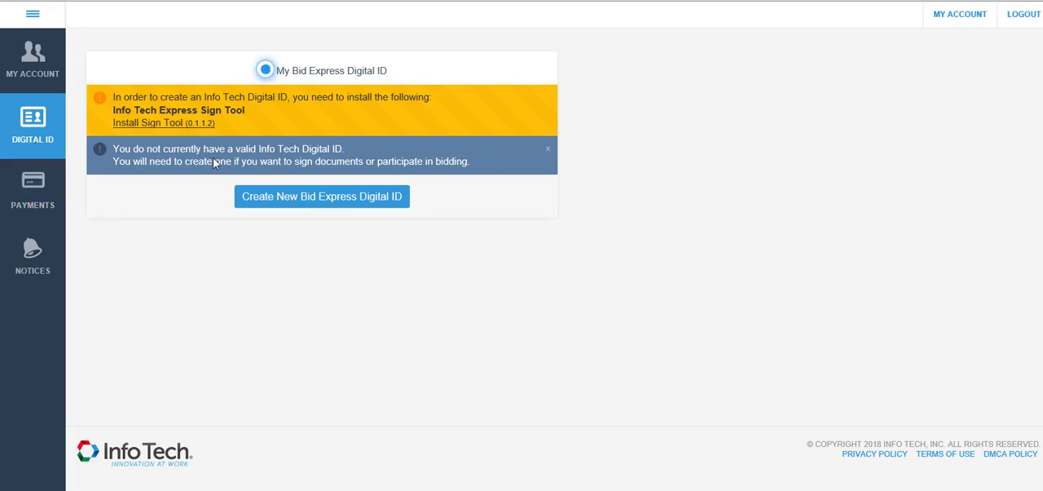
click(30, 202)
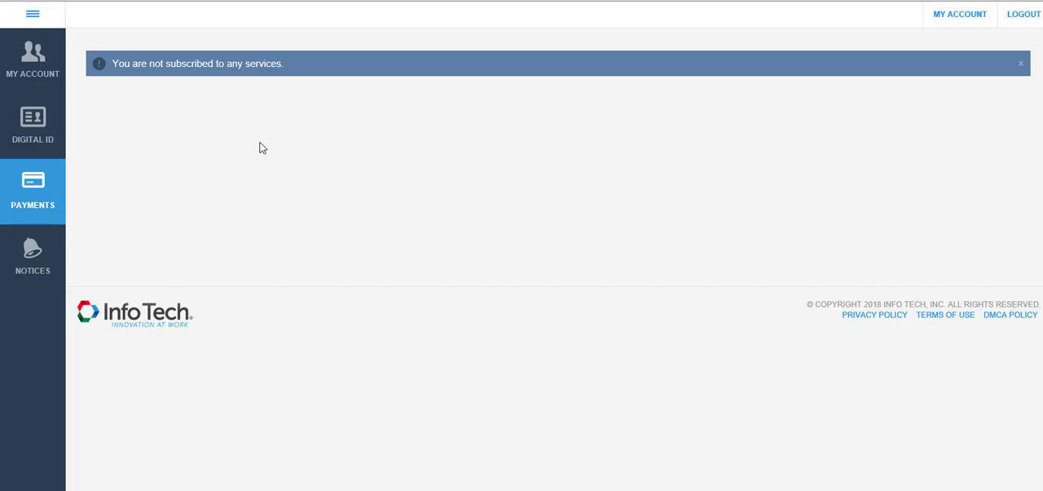
click(28, 269)
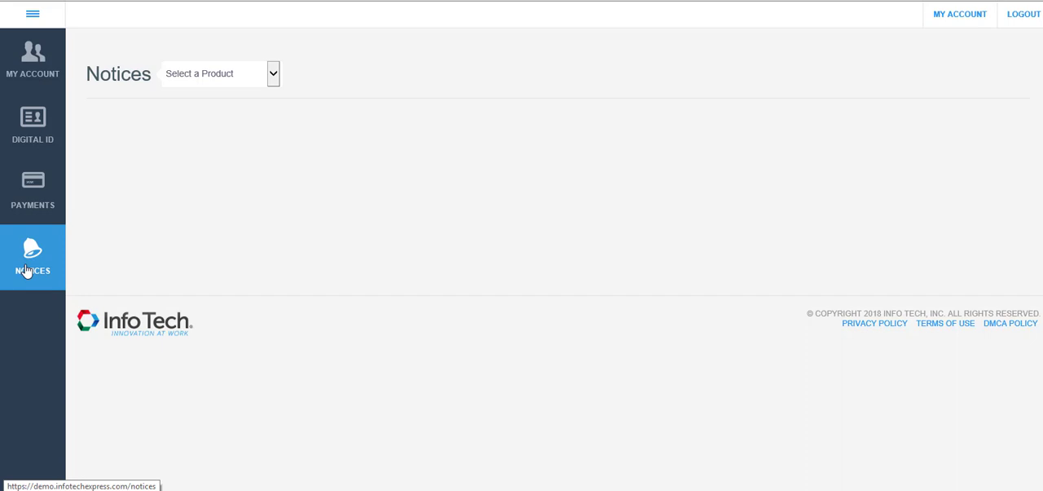
Start a new Bid Express Digital ID for Adel's Local Agency, Andrews Agency and City Agency, and submit the ID details
click(49, 142)
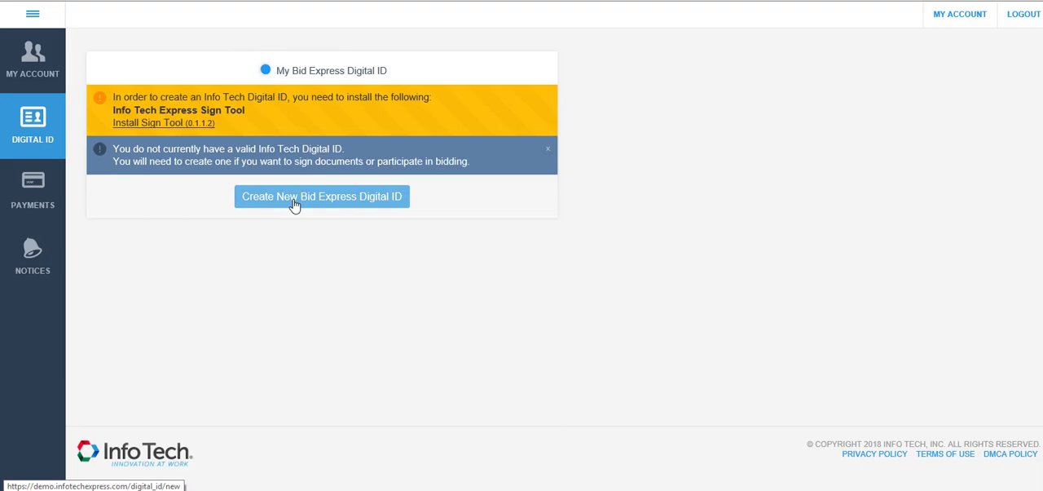
click(295, 206)
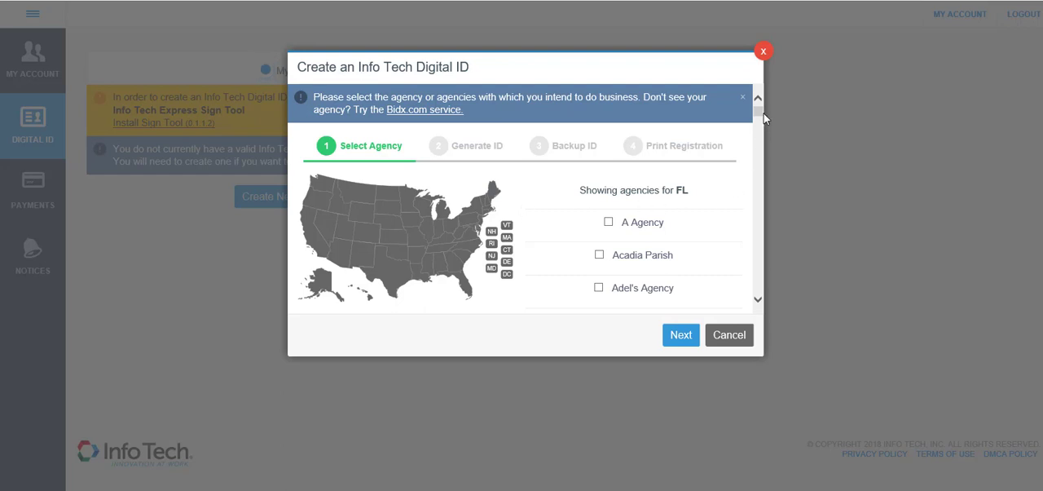
drag(763, 113, 763, 125)
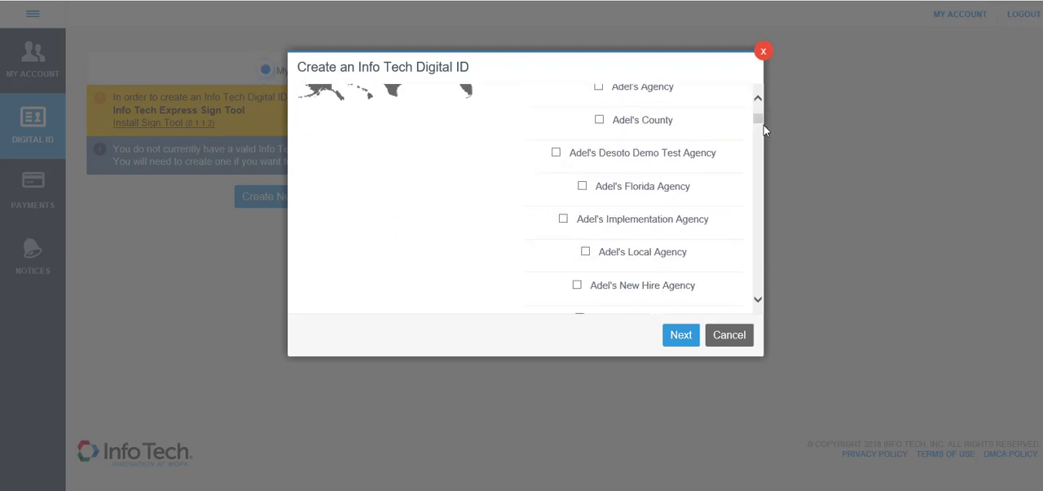
click(585, 252)
drag(758, 122, 759, 136)
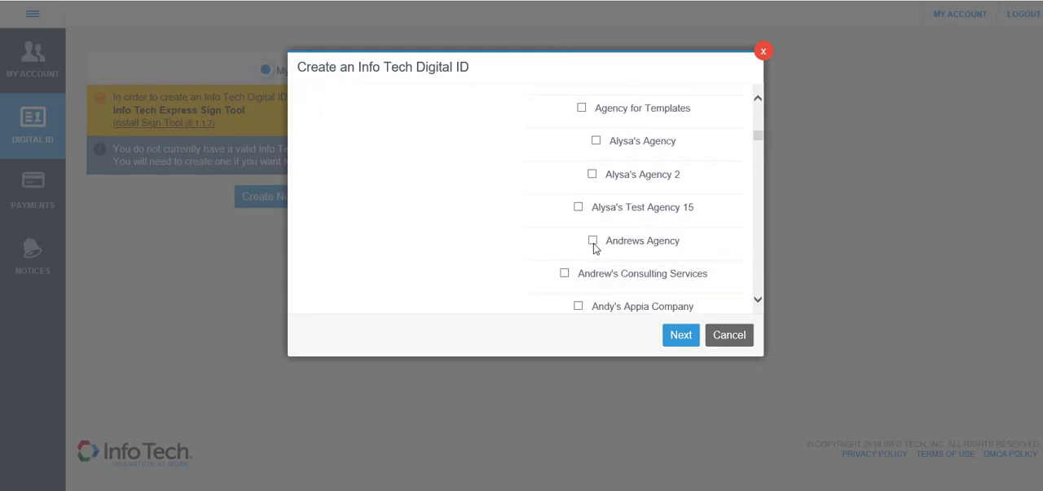
click(593, 241)
drag(757, 138, 757, 156)
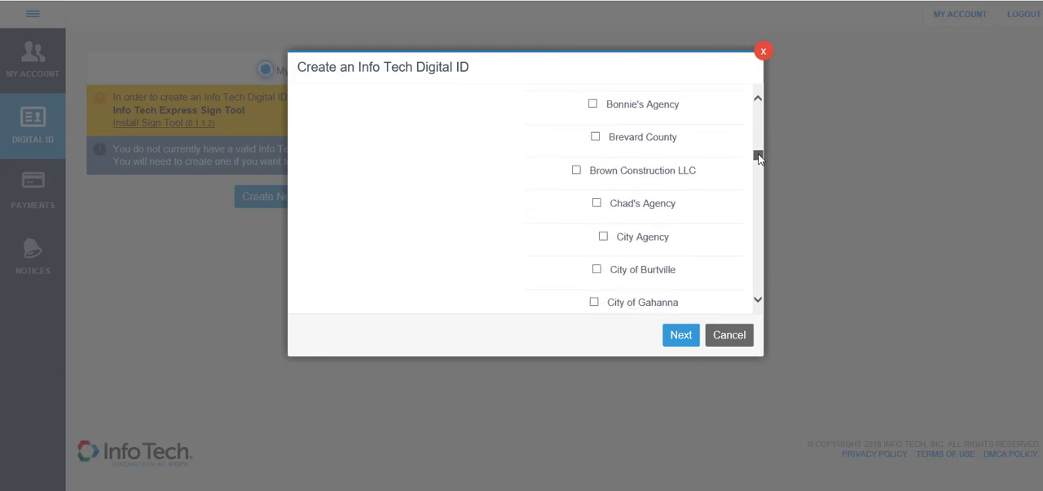
click(604, 238)
click(680, 336)
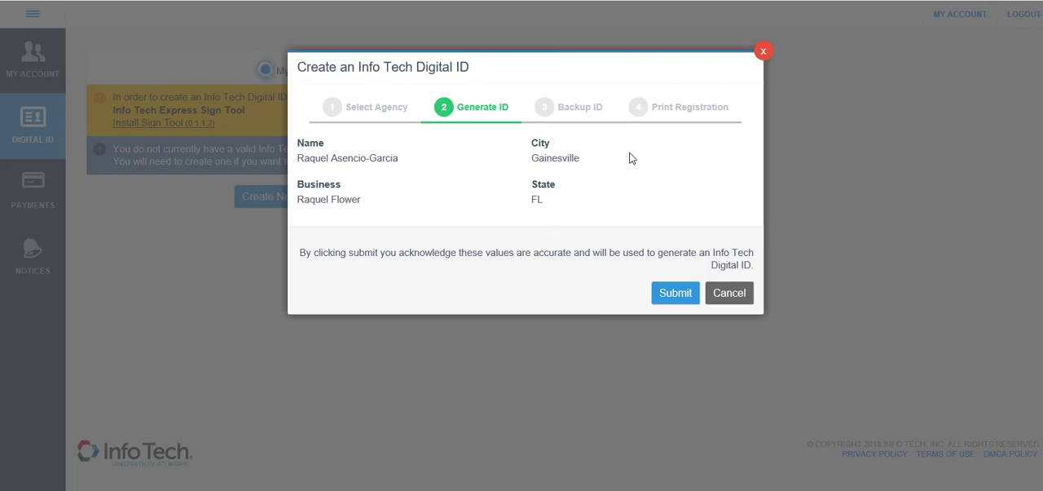
click(674, 296)
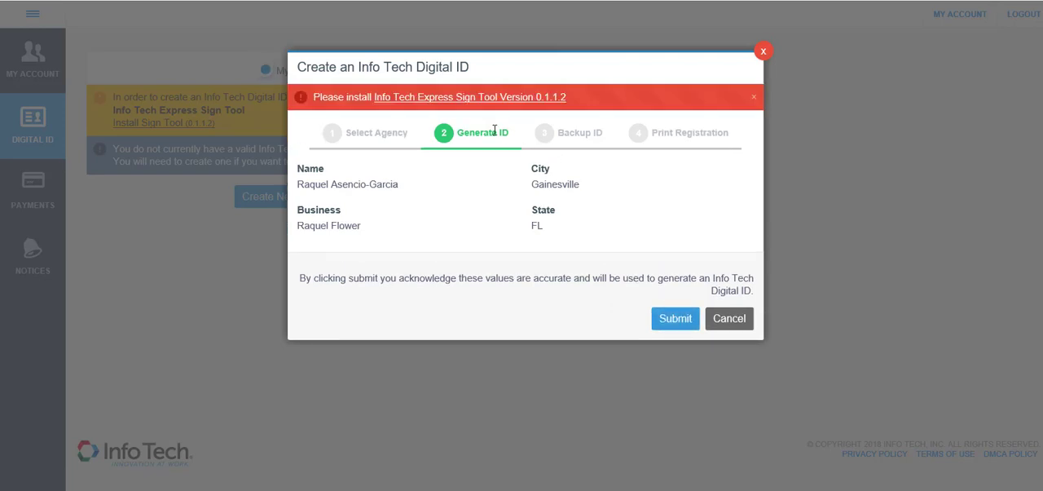
Download and install Info Tech Express Sign Tool Version 0.1.1.2, allowing the installer to close Internet Explorer
click(453, 98)
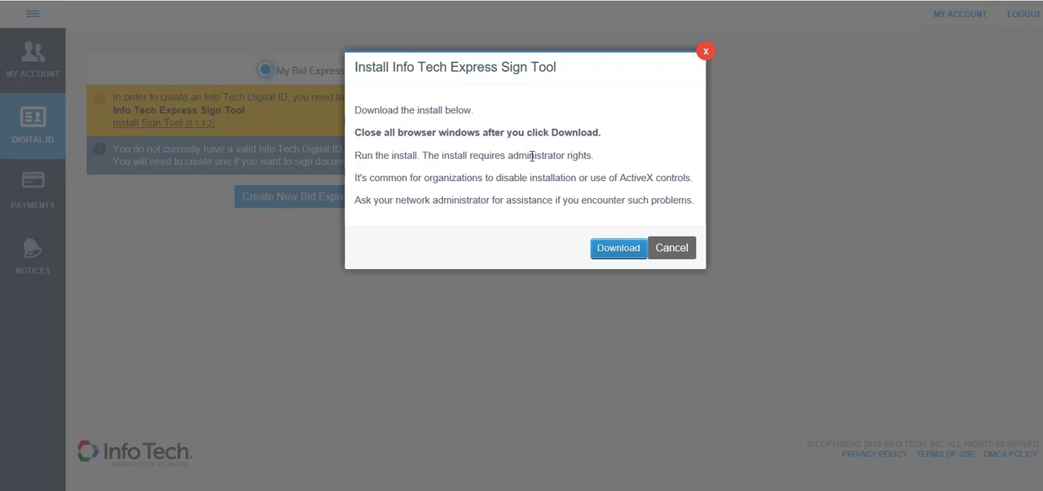
click(605, 248)
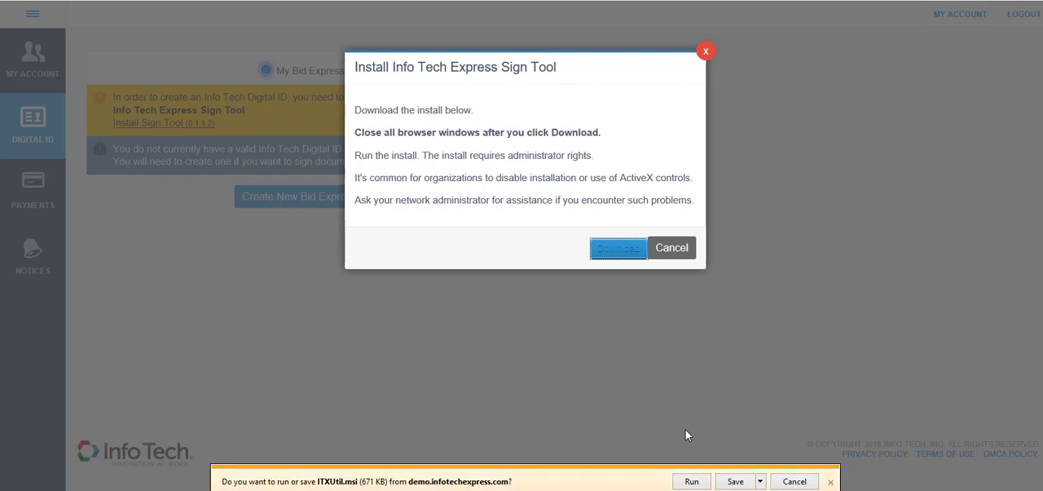
click(691, 481)
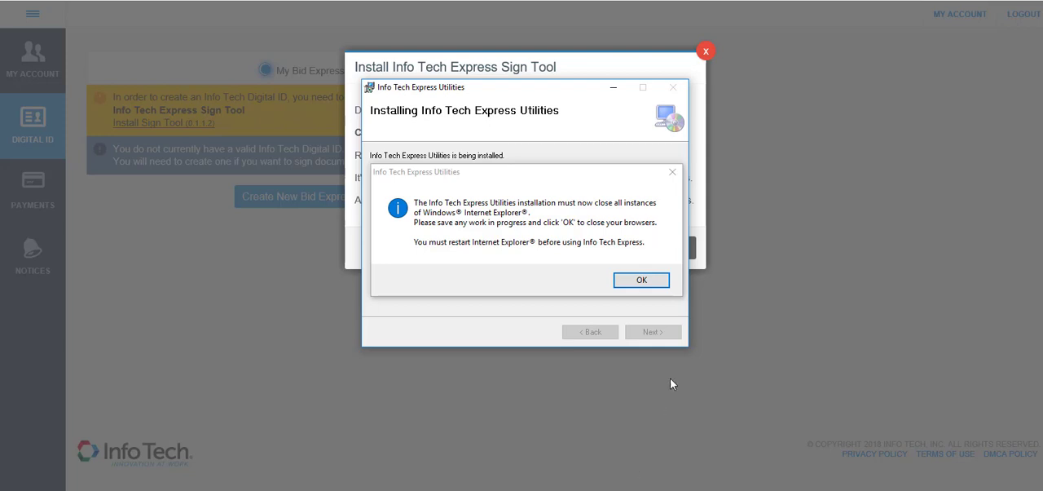
click(641, 280)
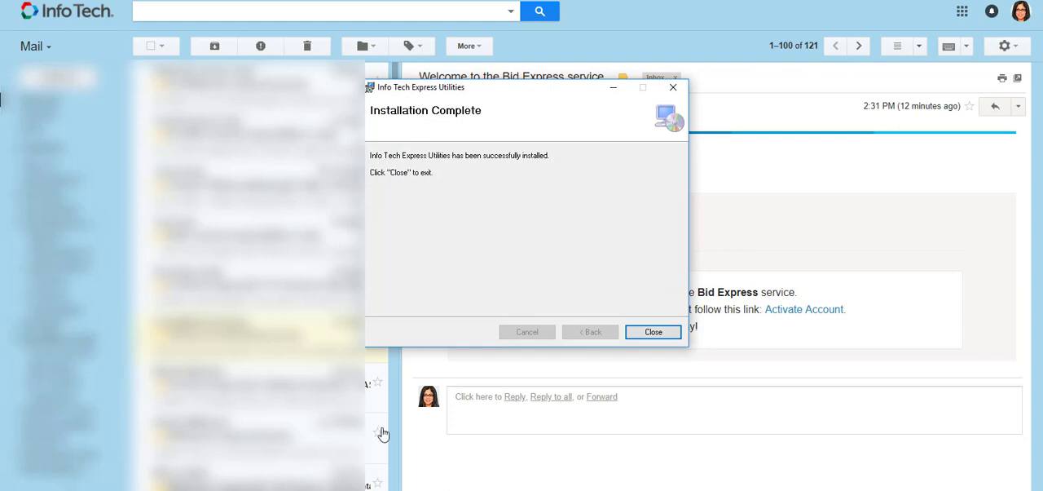
click(653, 332)
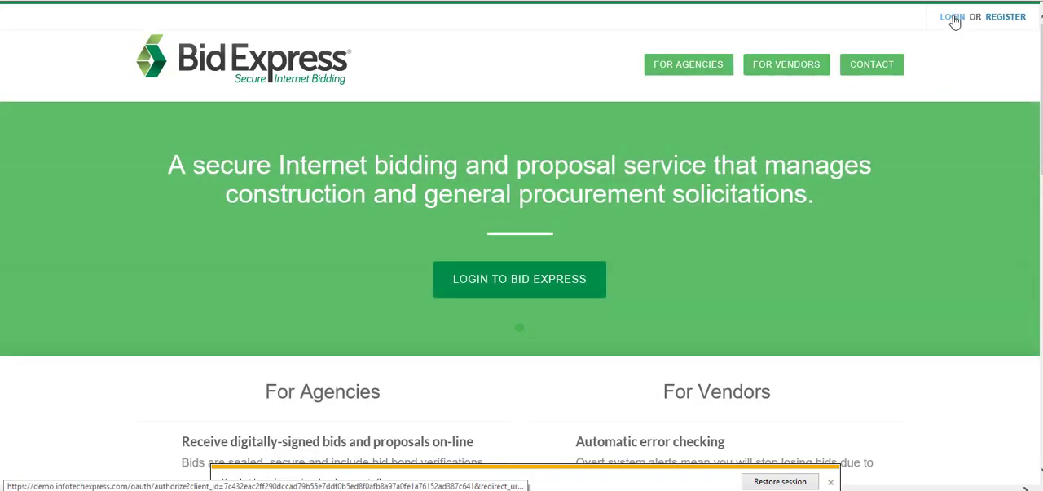
Log back in to Bid Express with the account's email and password
click(952, 17)
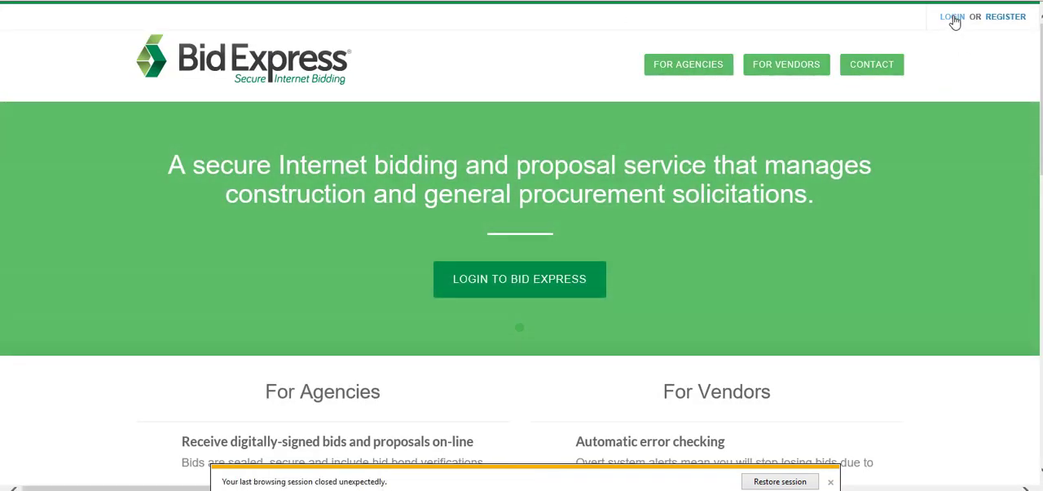
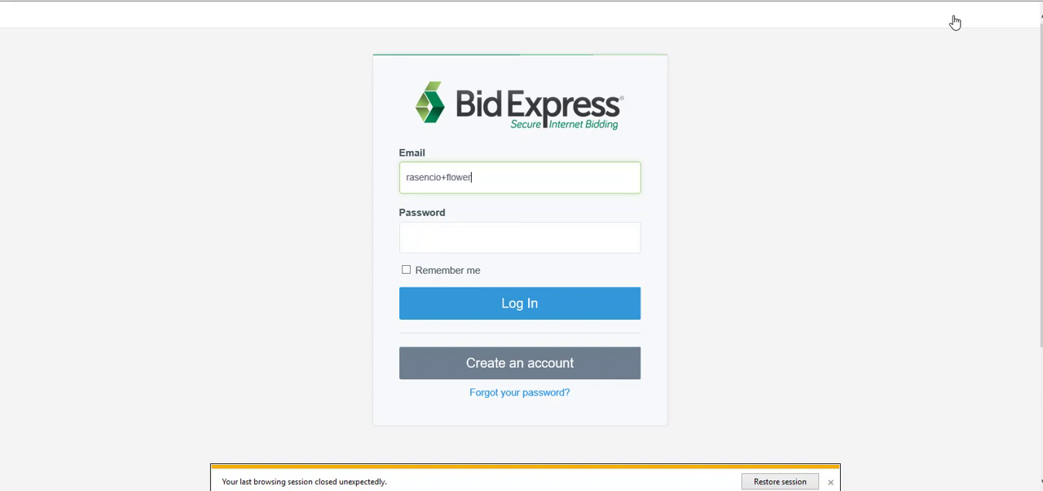
key(Tab)
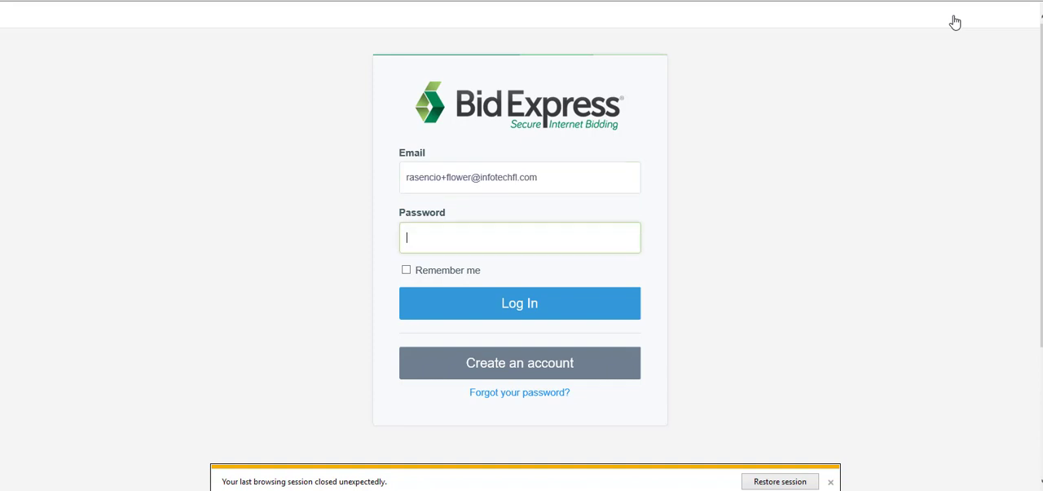
text(•••••••••)
click(477, 309)
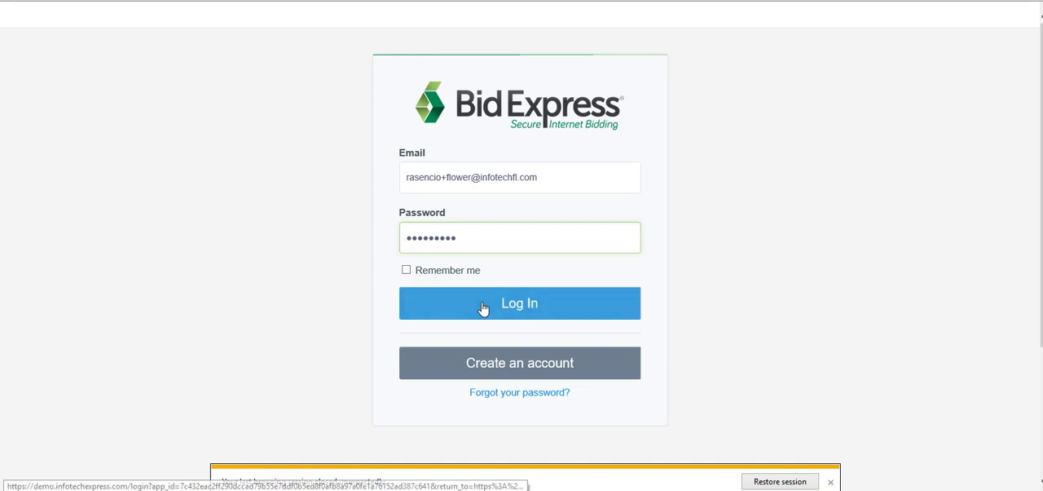
click(488, 303)
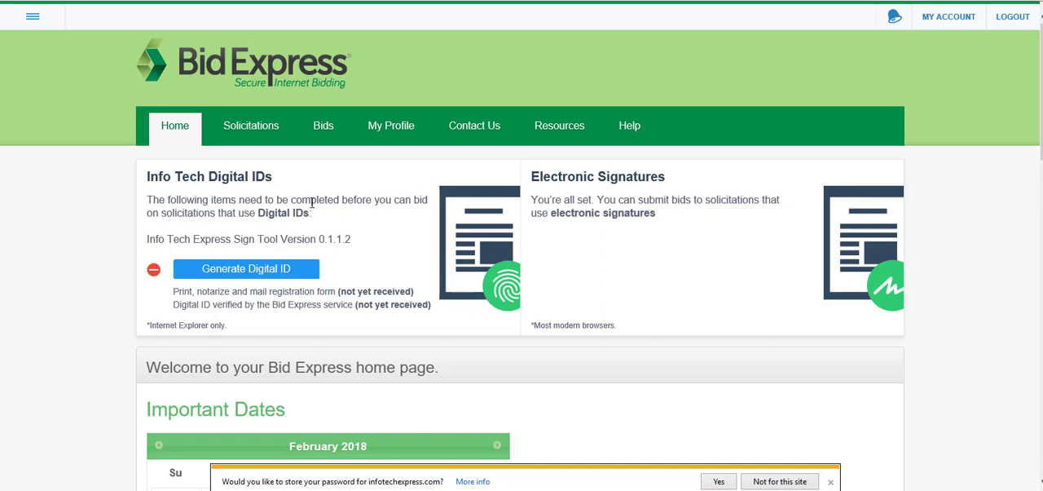
Create a new Bid Express Digital ID for A Agency, City Agency and City of Gahanna, submit the ID details and dismiss the password-storage prompt
click(256, 270)
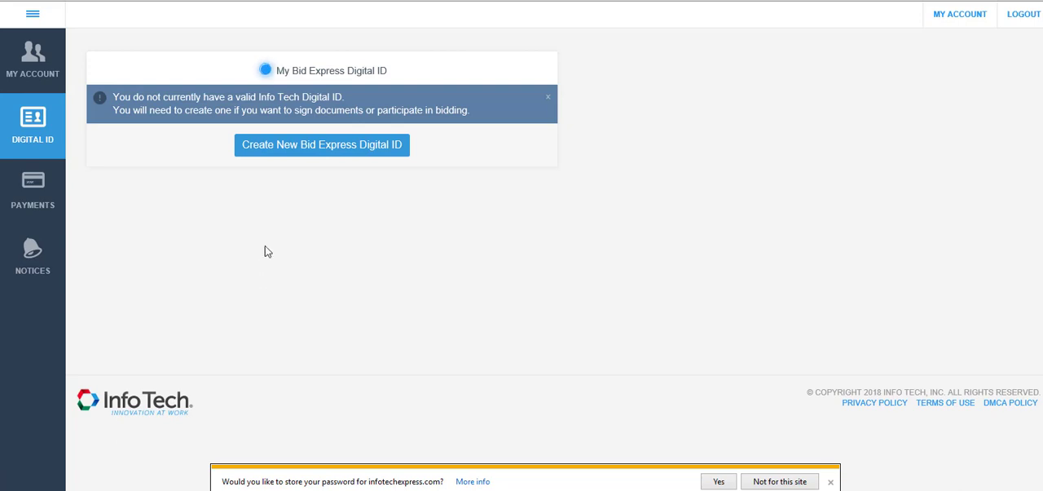
click(318, 152)
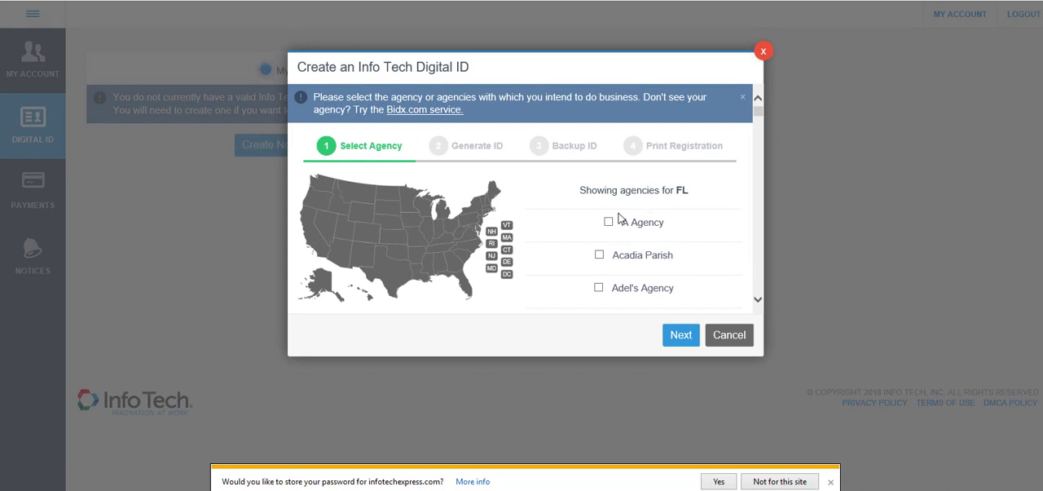
click(608, 222)
scroll(760, 152, down, 10)
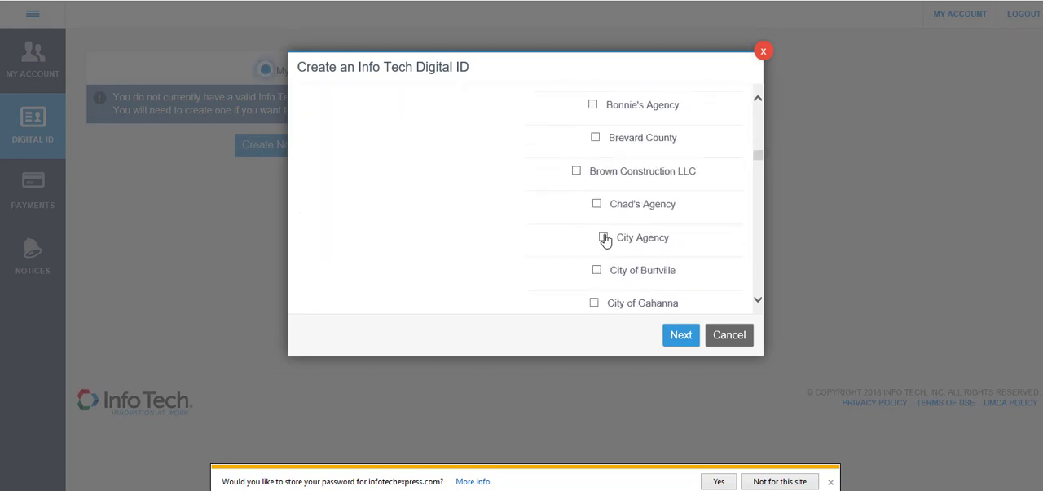
click(603, 236)
click(595, 304)
click(676, 336)
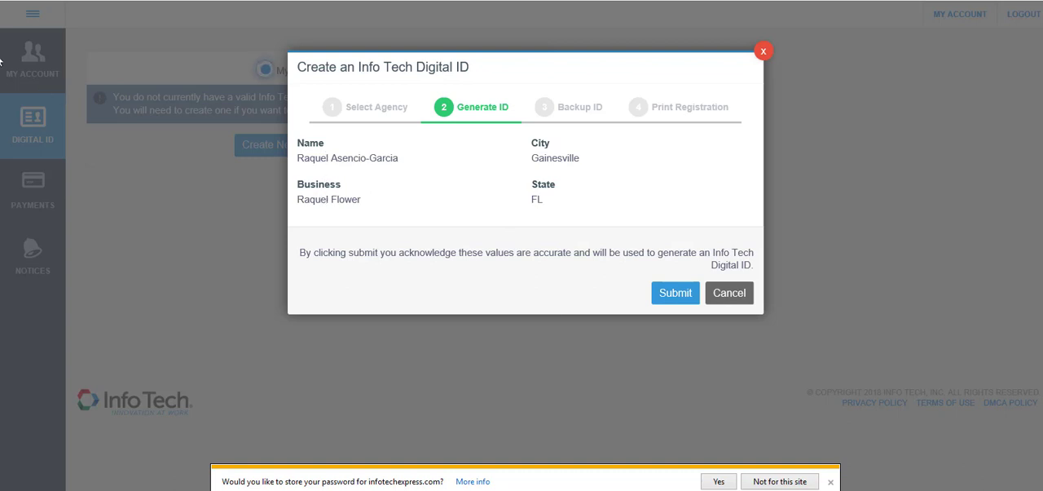
click(671, 296)
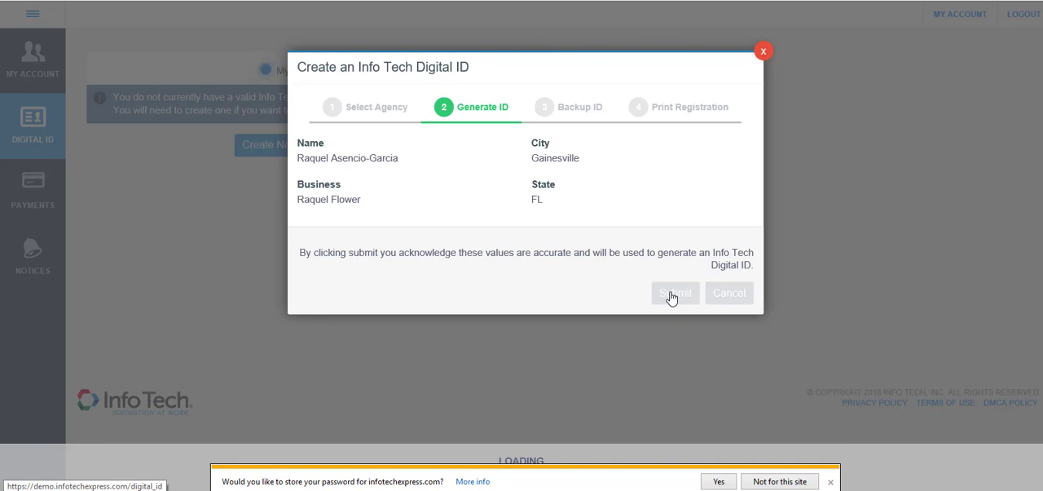
click(831, 482)
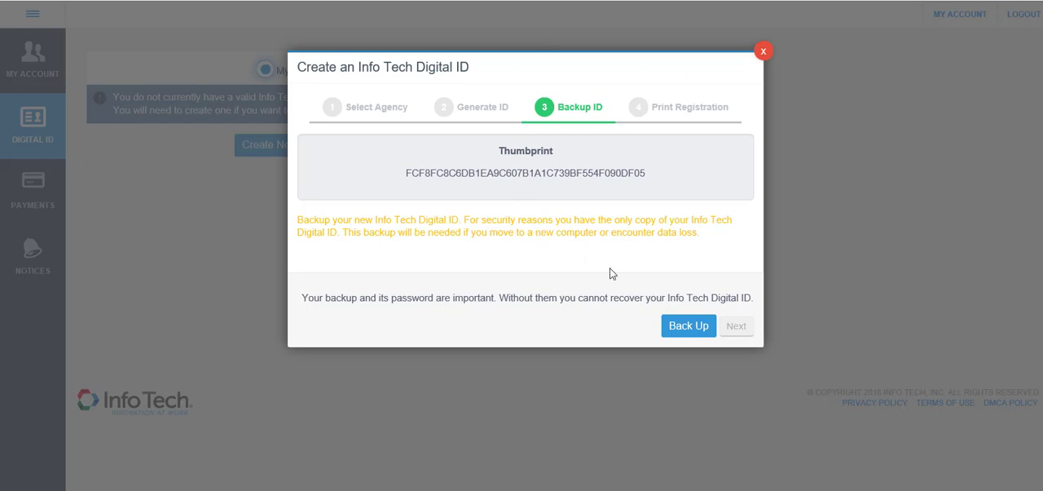
Start the Digital ID backup and secure the backup file with a password, entering and verifying it
click(681, 328)
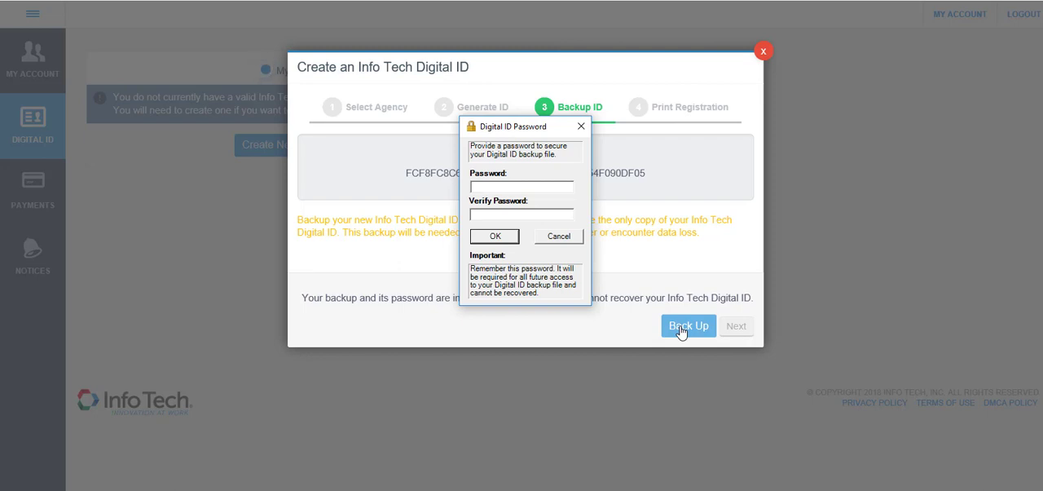
text(**********)
click(476, 237)
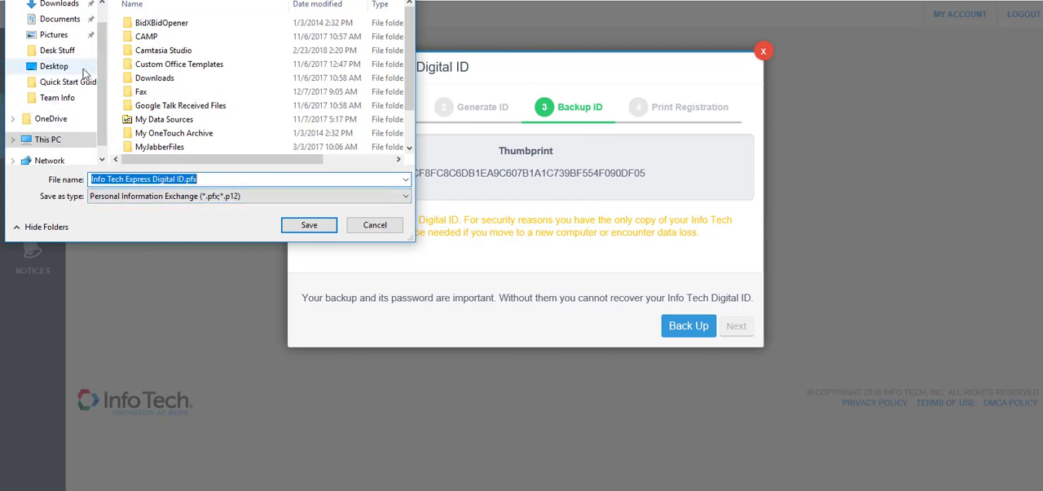
Save the Digital ID backup to the Desktop, adding the holder's first name and 2018 before the default file name
click(84, 70)
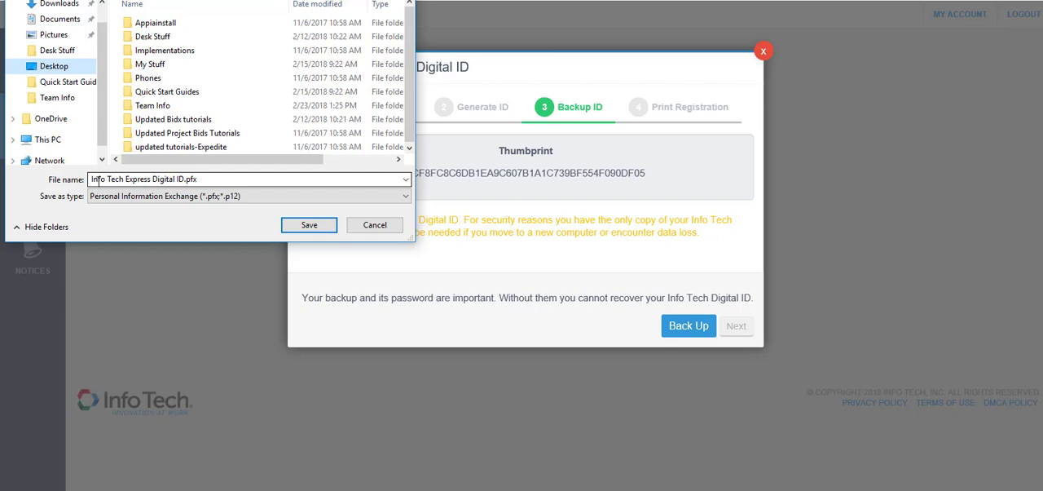
click(93, 178)
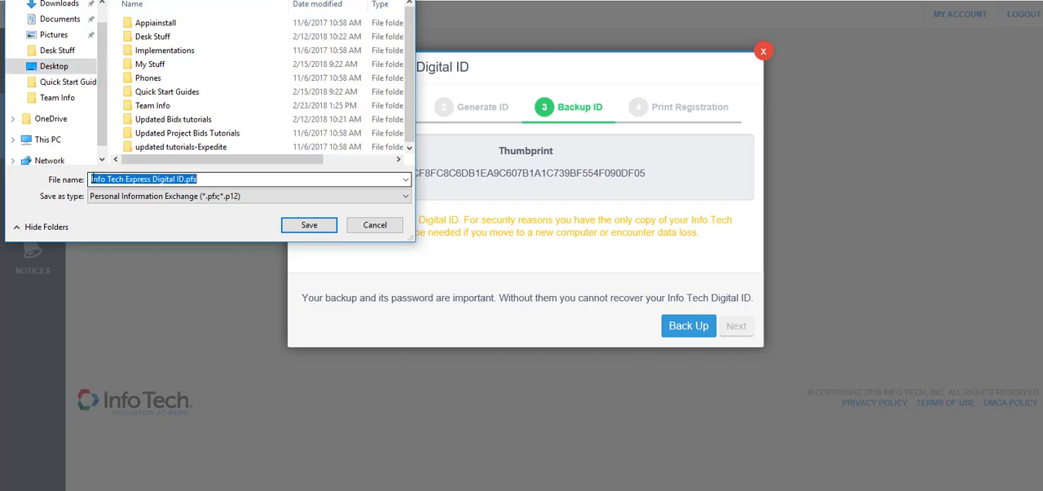
click(93, 179)
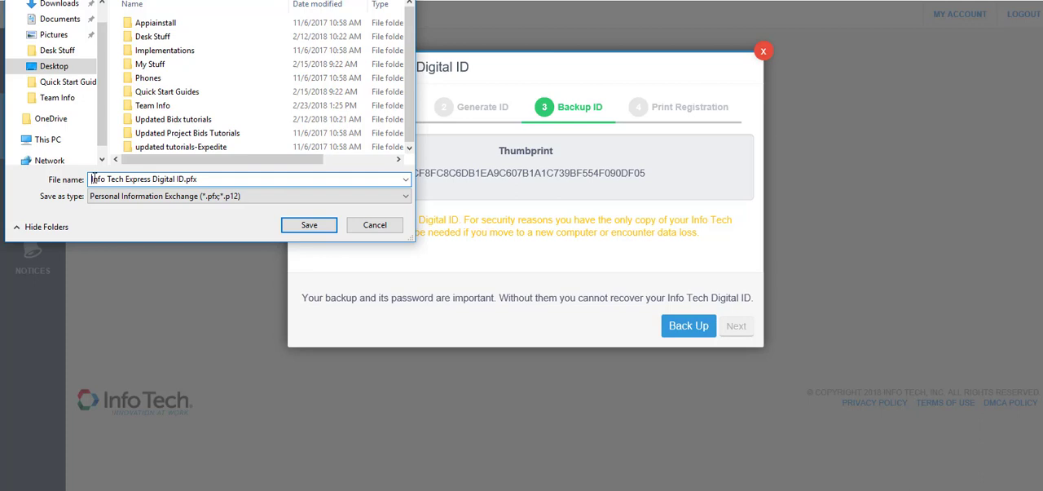
text(Baque)
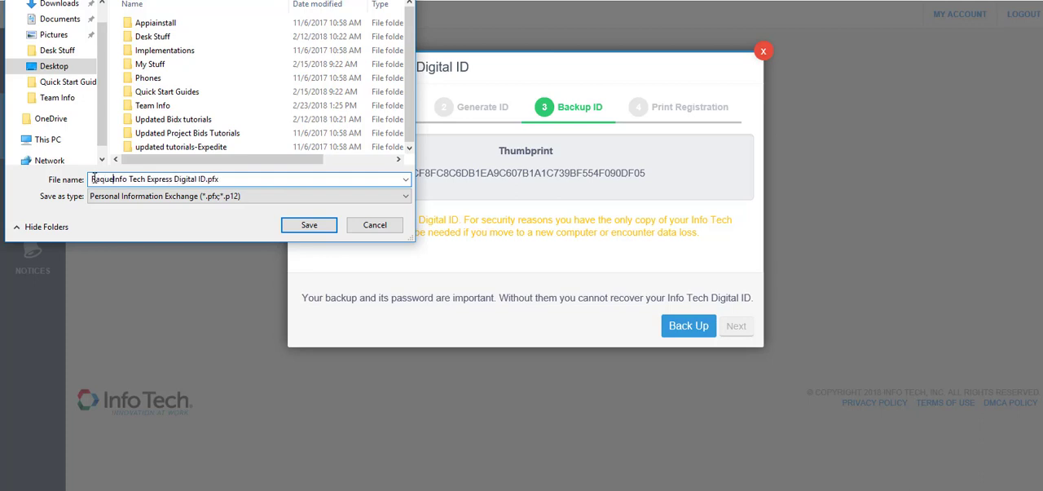
text(l )
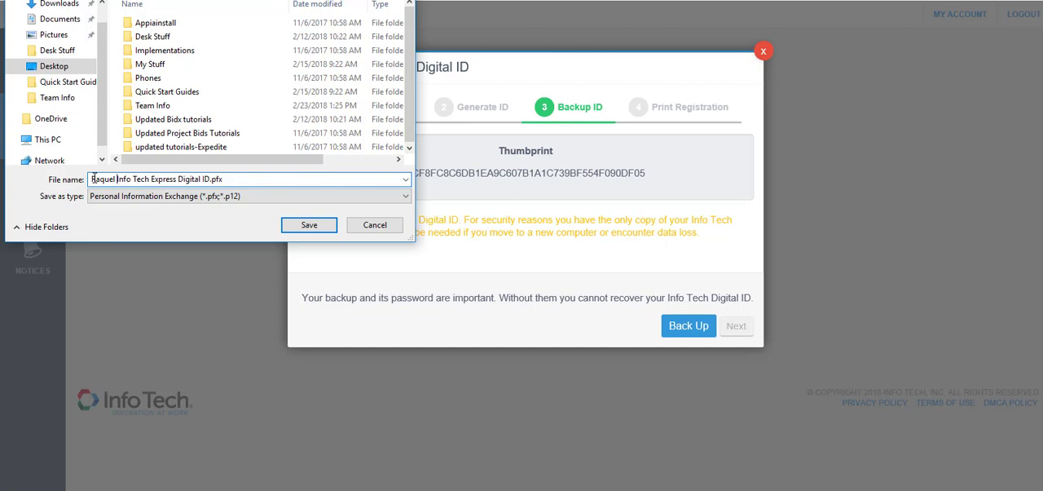
text(2018)
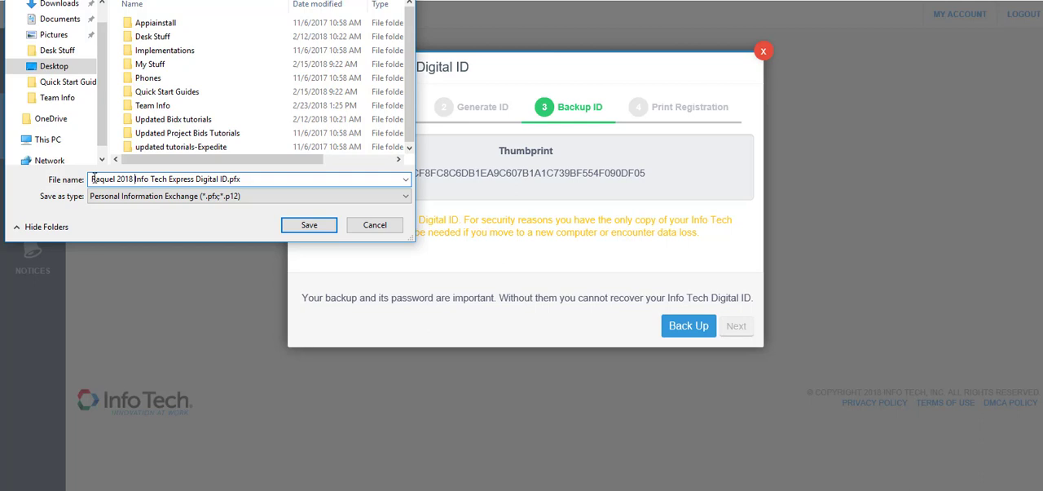
click(303, 226)
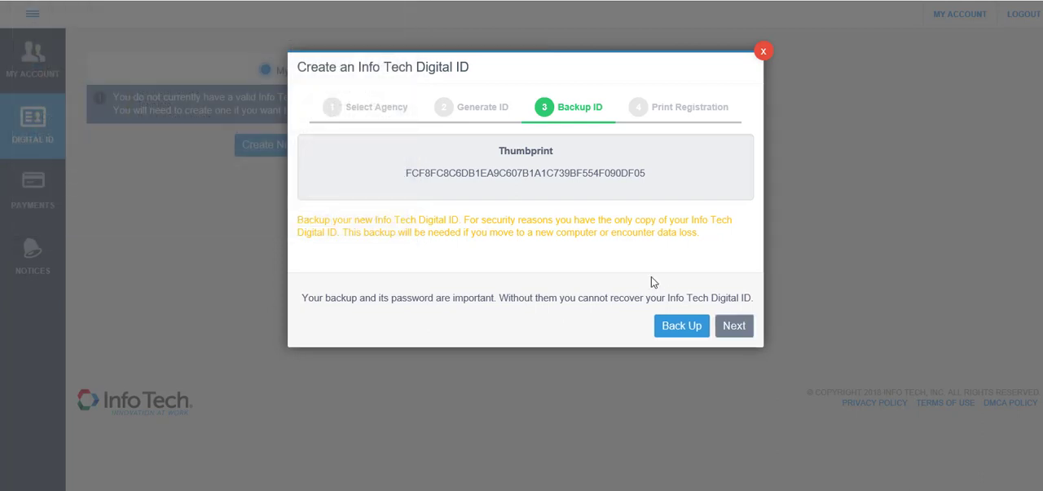
Generate the printable Digital ID registration form, review it through the notary section, close it and finish the Digital ID creation
click(732, 325)
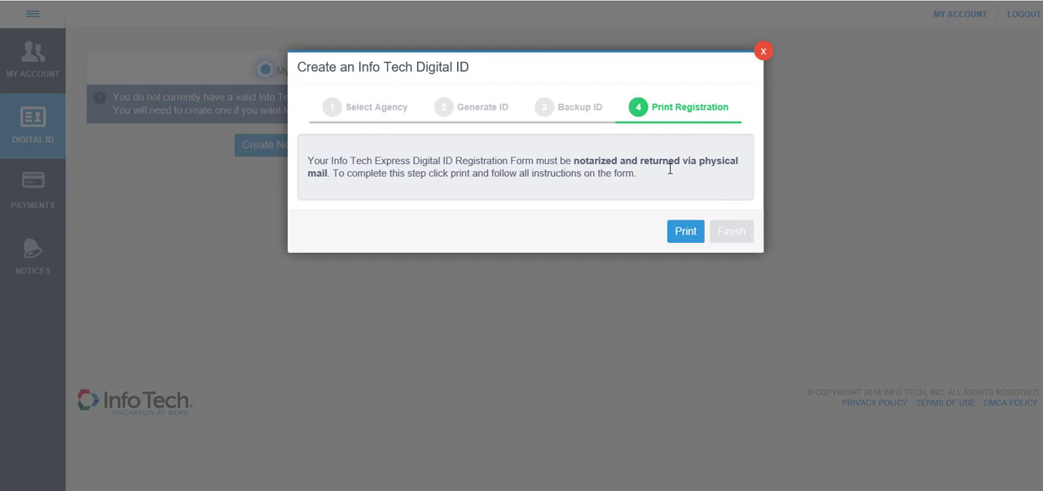
click(685, 231)
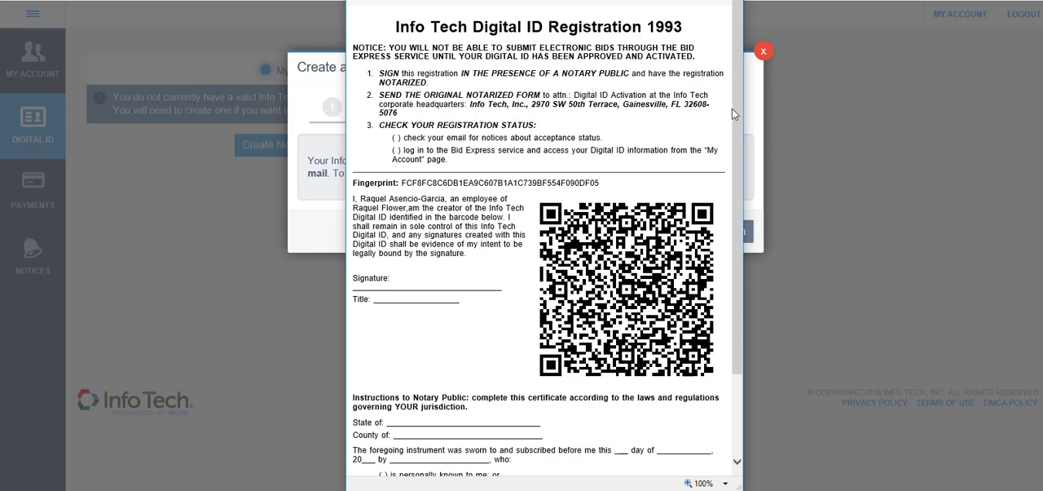
drag(733, 110, 736, 140)
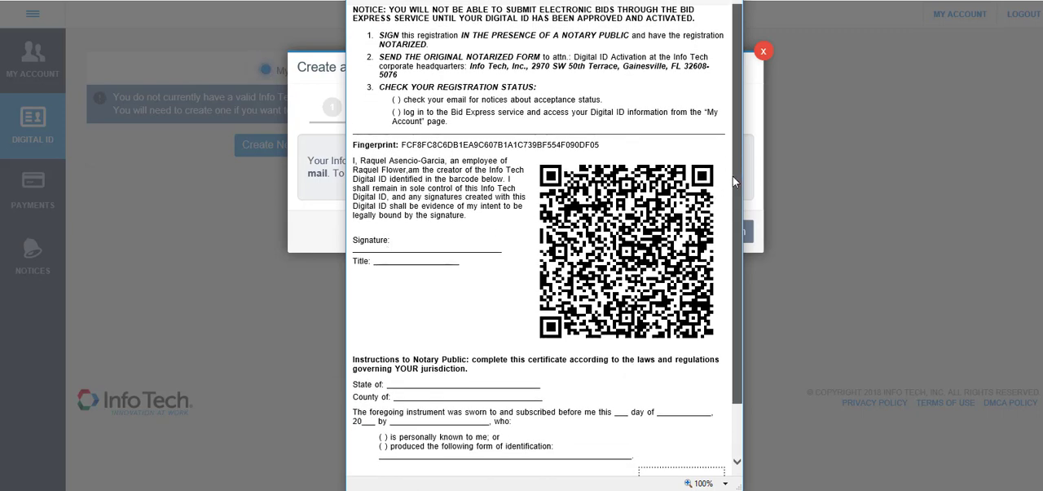
drag(733, 176, 736, 247)
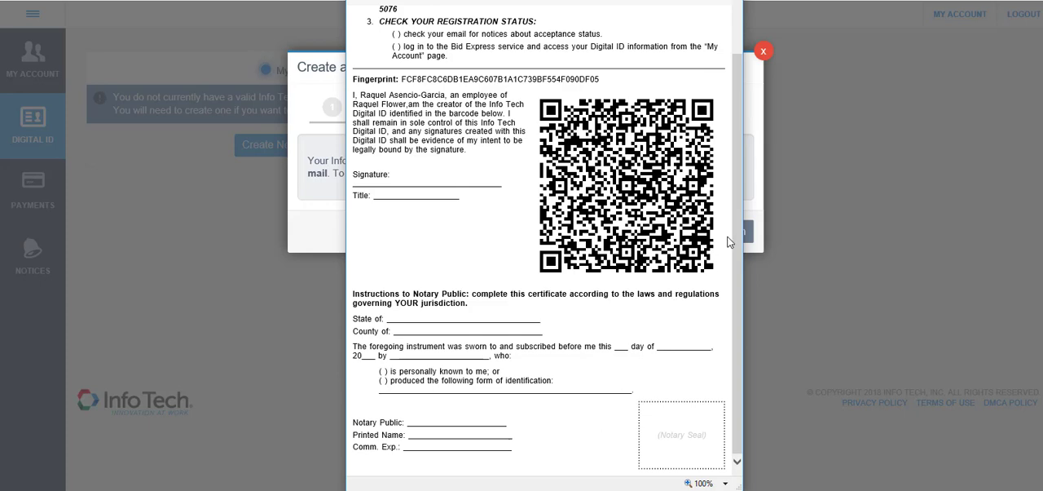
drag(735, 234, 741, 106)
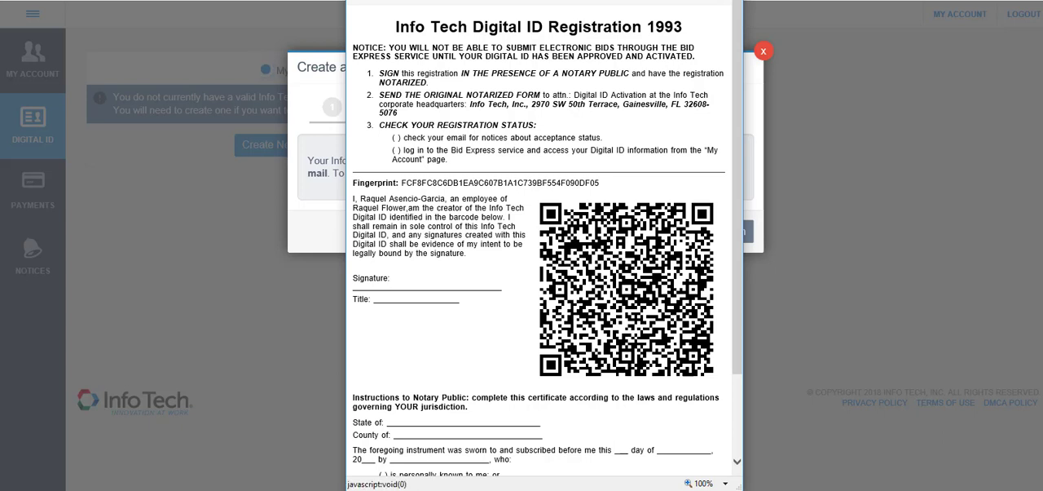
key(alt+F4)
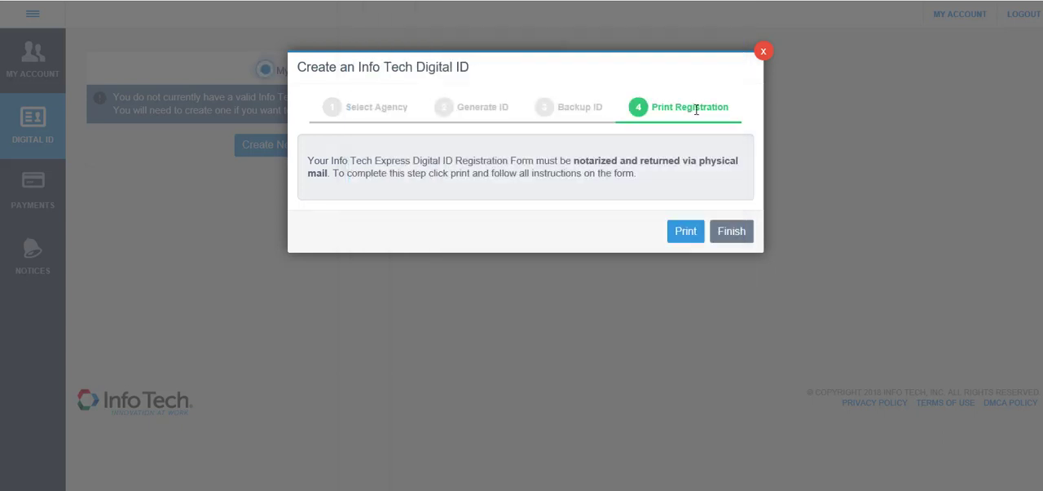
click(731, 233)
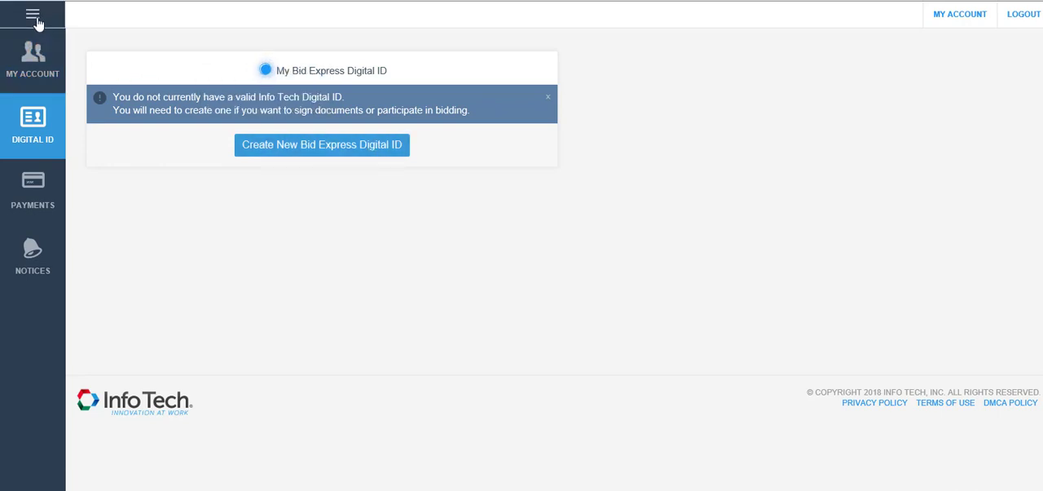
Return from the account's Digital ID page to the Bid Express home page
click(34, 18)
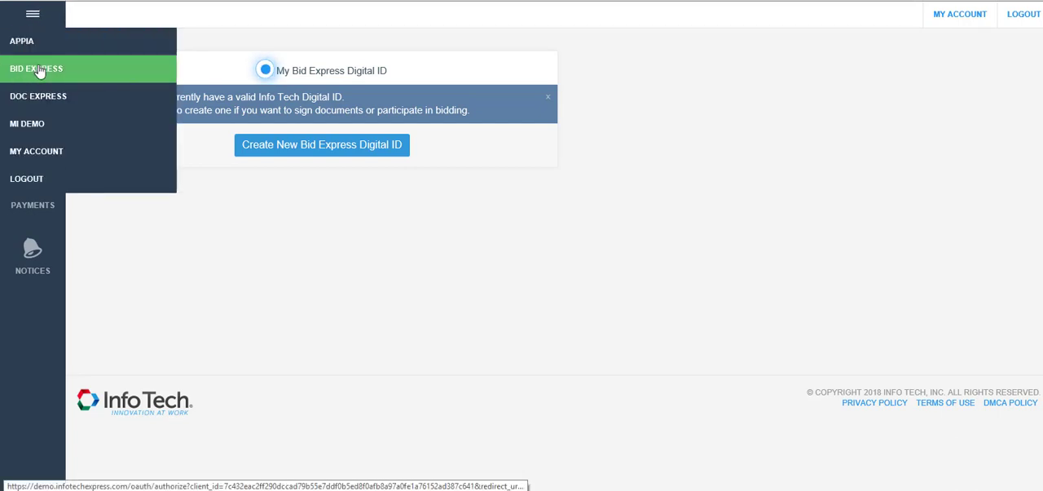
click(39, 70)
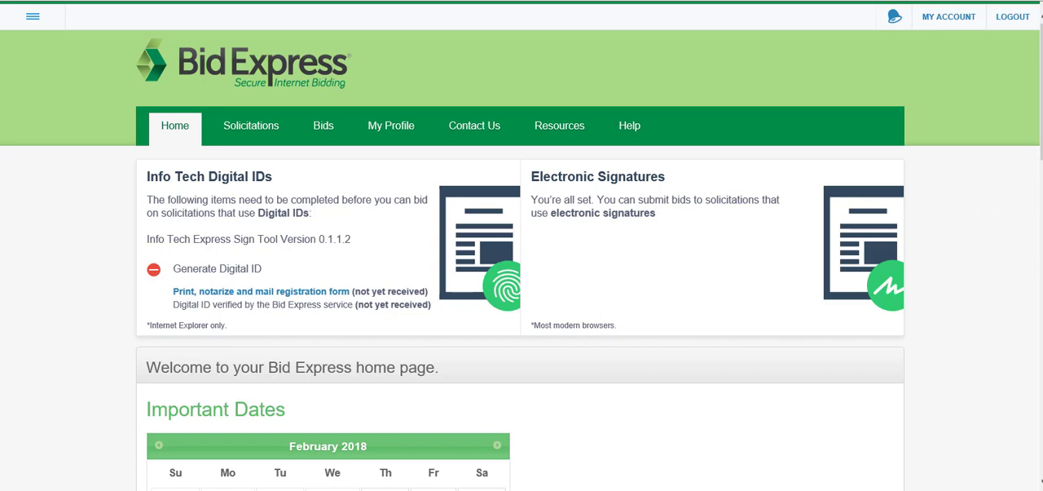
drag(1041, 106, 1041, 108)
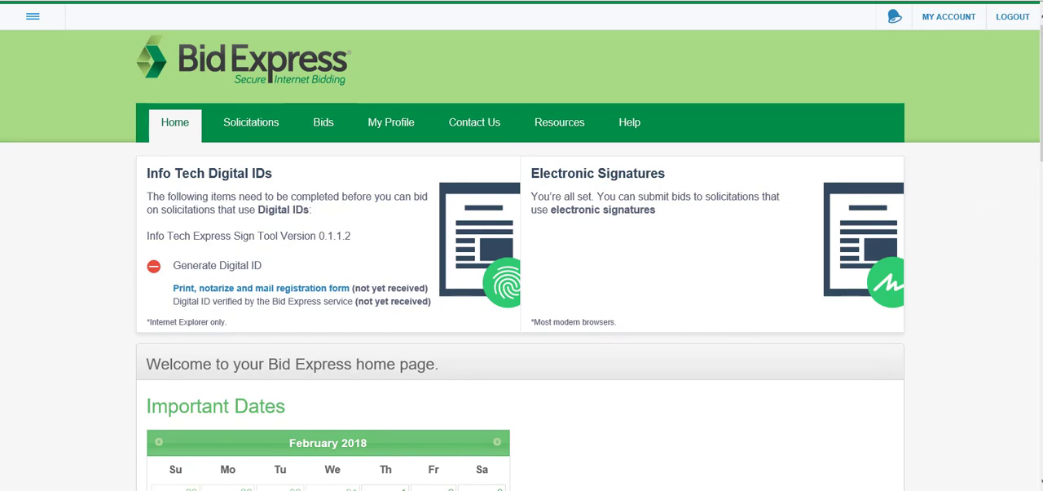
Search the Bid Express solicitations for "Sample" and look through the matching entries
click(243, 120)
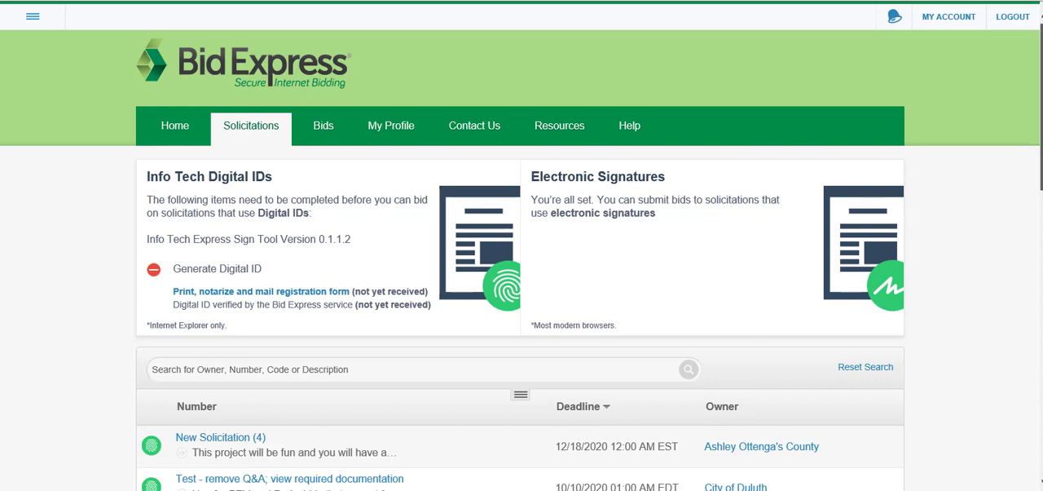
scroll(980, 108, down, 1)
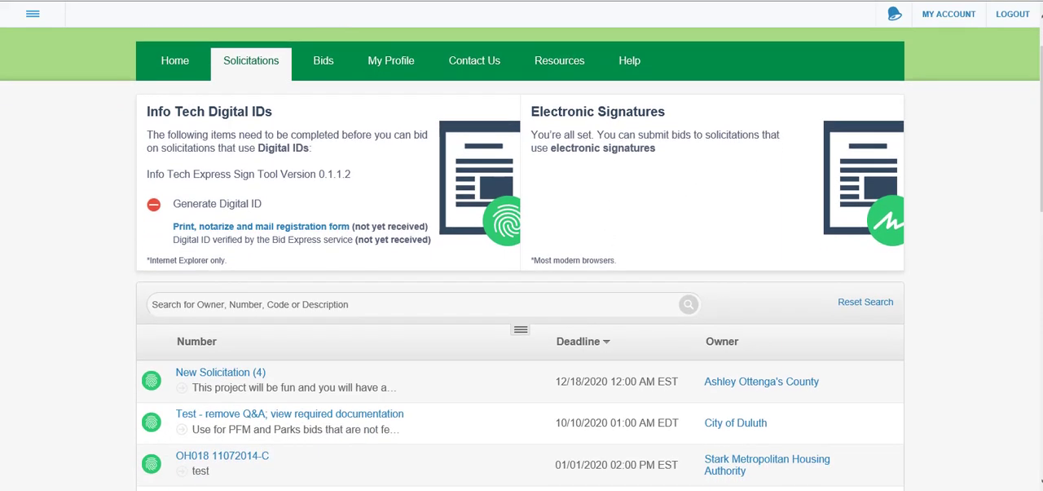
click(402, 308)
text(S)
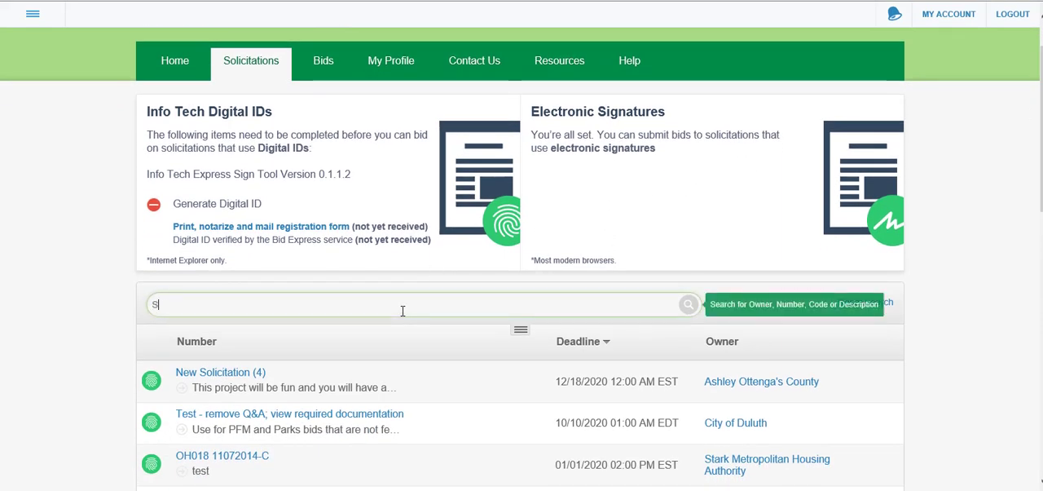
text(ample)
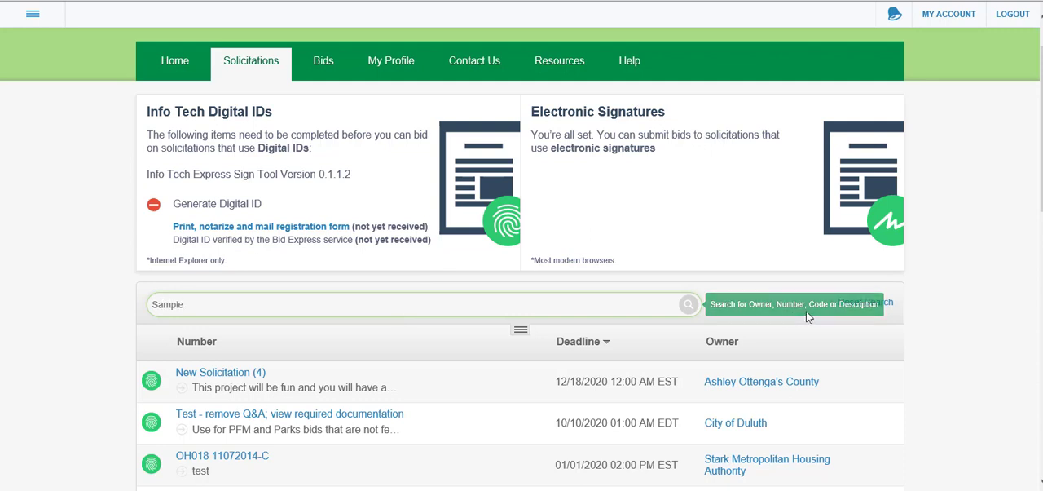
click(683, 301)
click(692, 304)
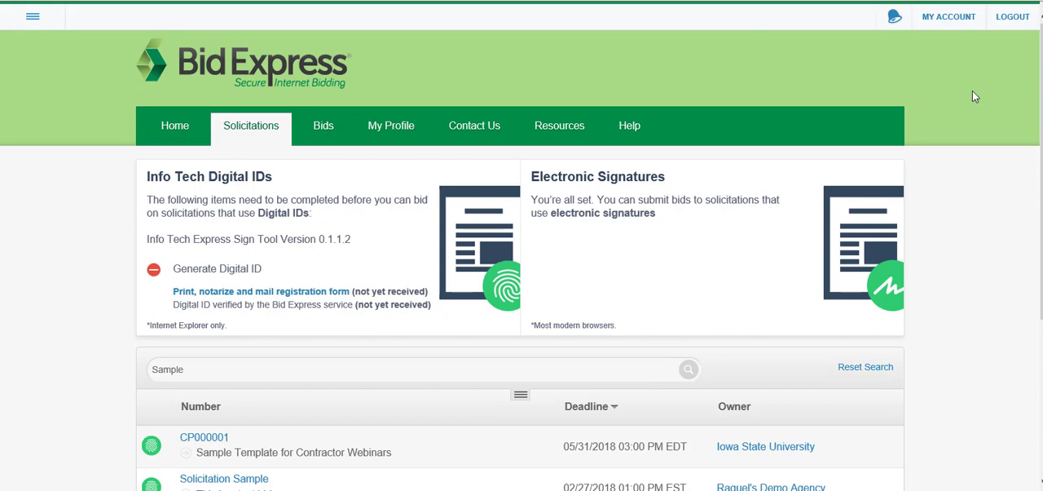
drag(1041, 171, 1041, 242)
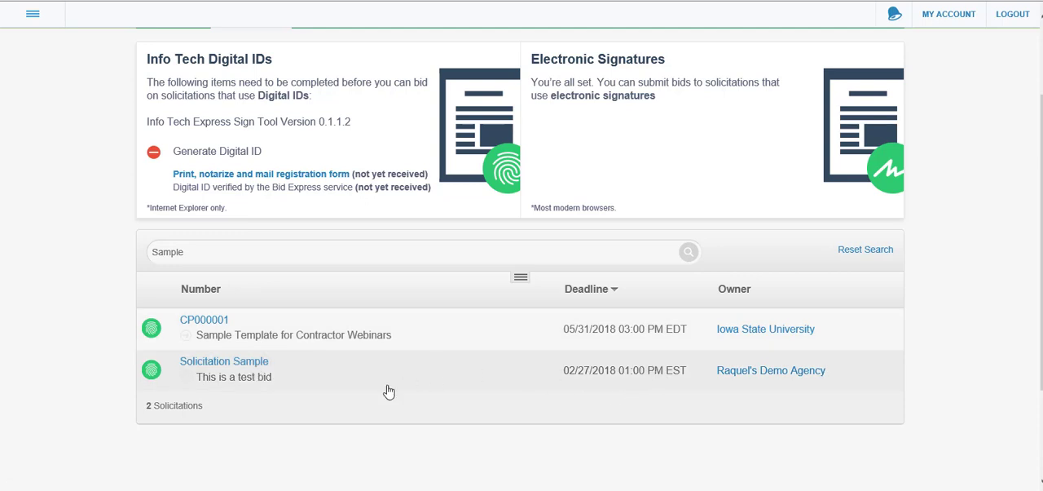
Open the "Solicitation Sample" solicitation and review its general info and Q&A sections
click(209, 369)
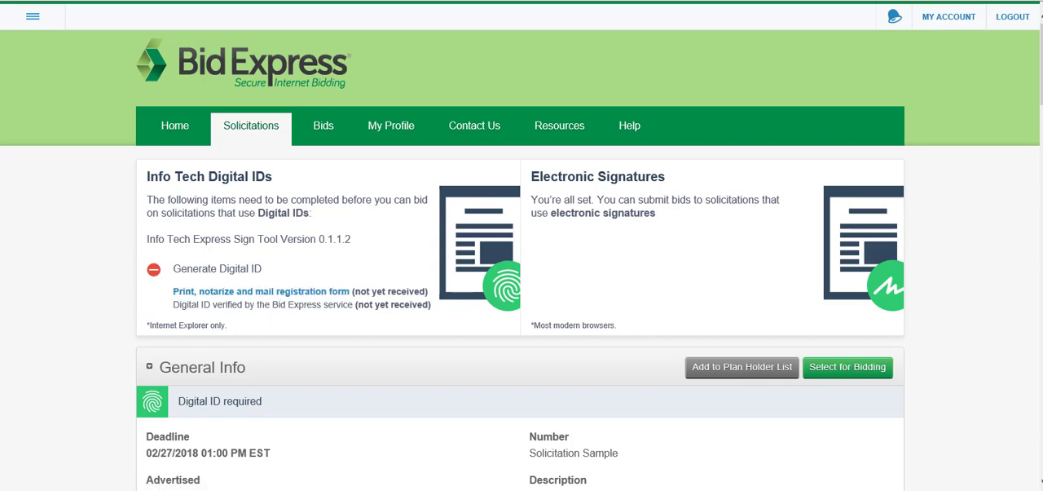
scroll(522, 245, down, 3)
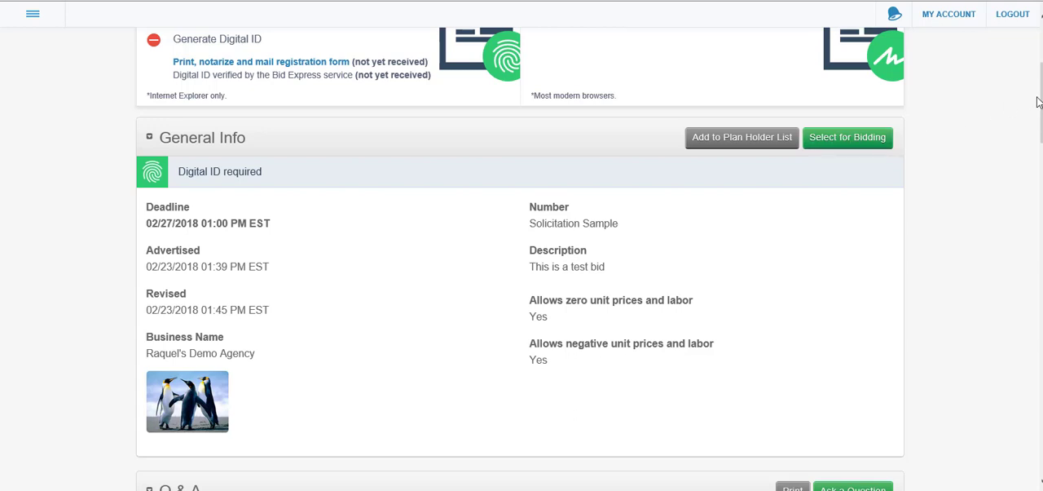
scroll(520, 259, down, 1)
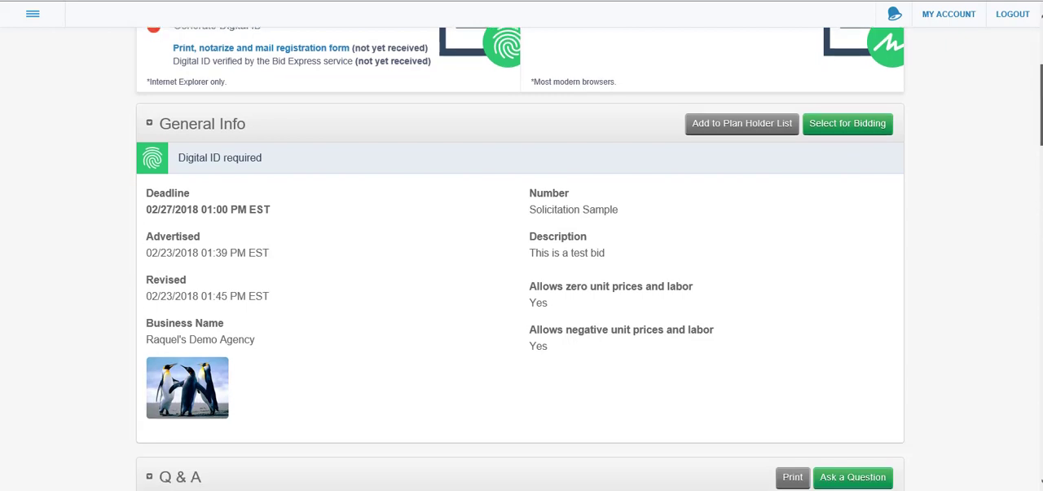
scroll(520, 258, down, 2)
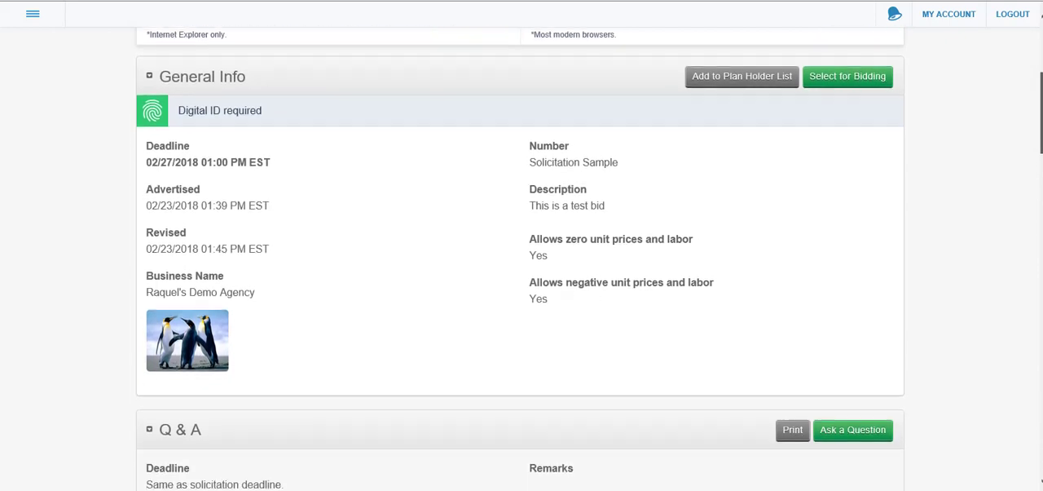
scroll(520, 259, down, 3)
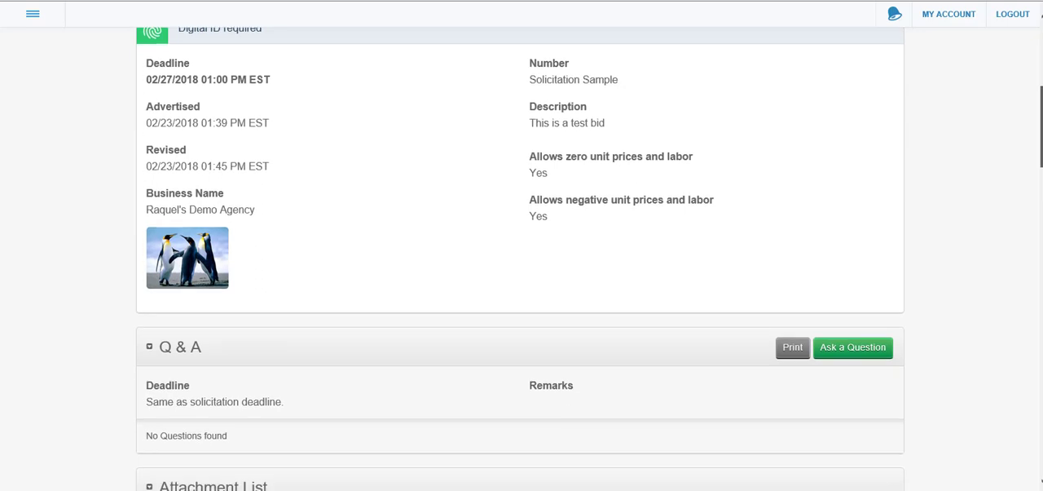
scroll(520, 259, down, 3)
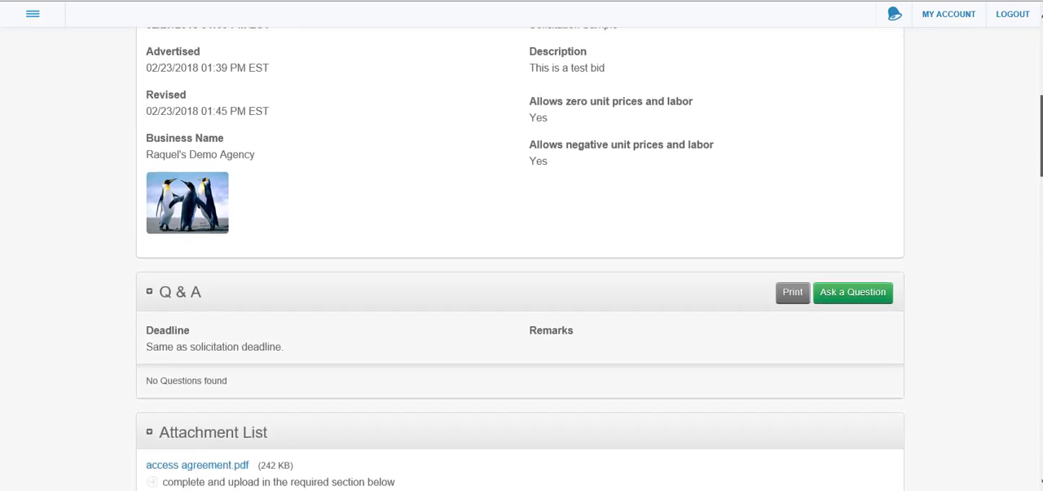
scroll(520, 258, down, 2)
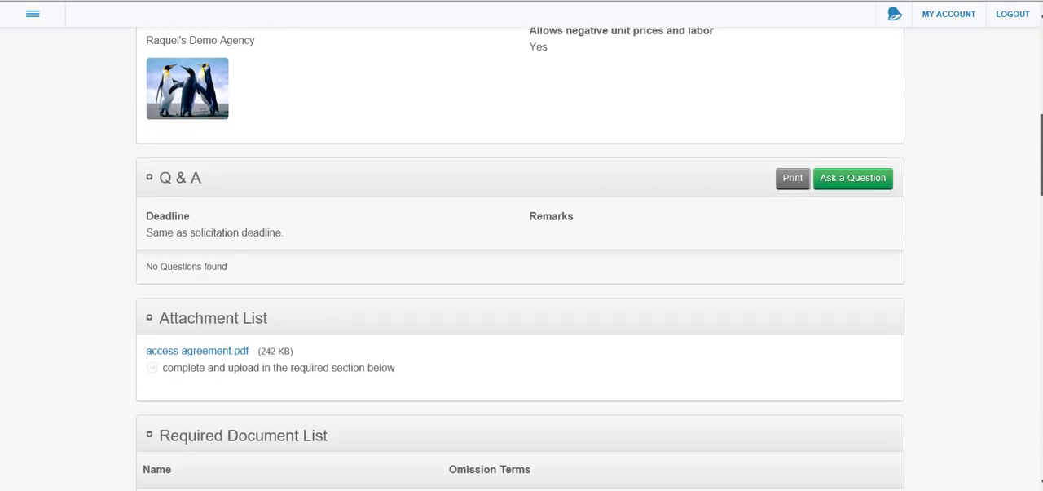
Request the access agreement.pdf attachment and dismiss the download without opening or saving it
scroll(520, 258, down, 1)
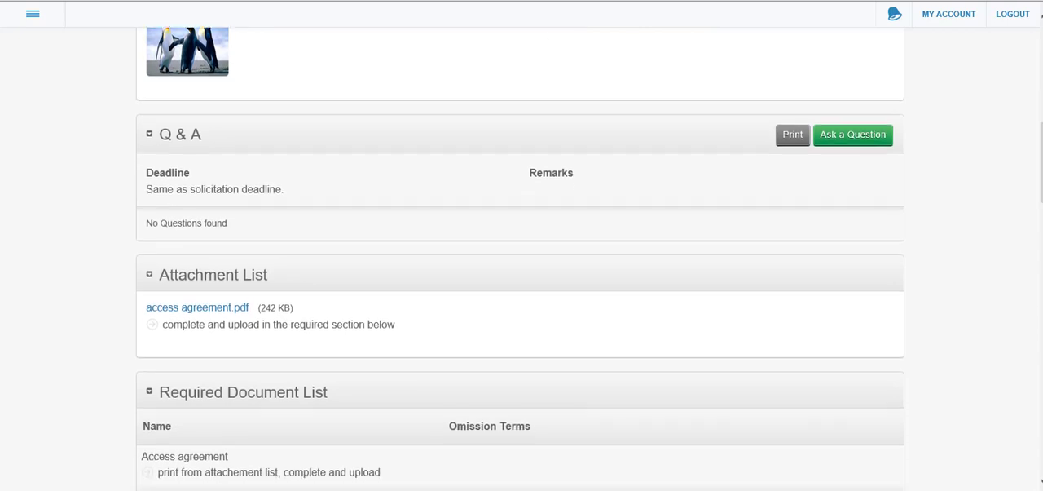
click(225, 314)
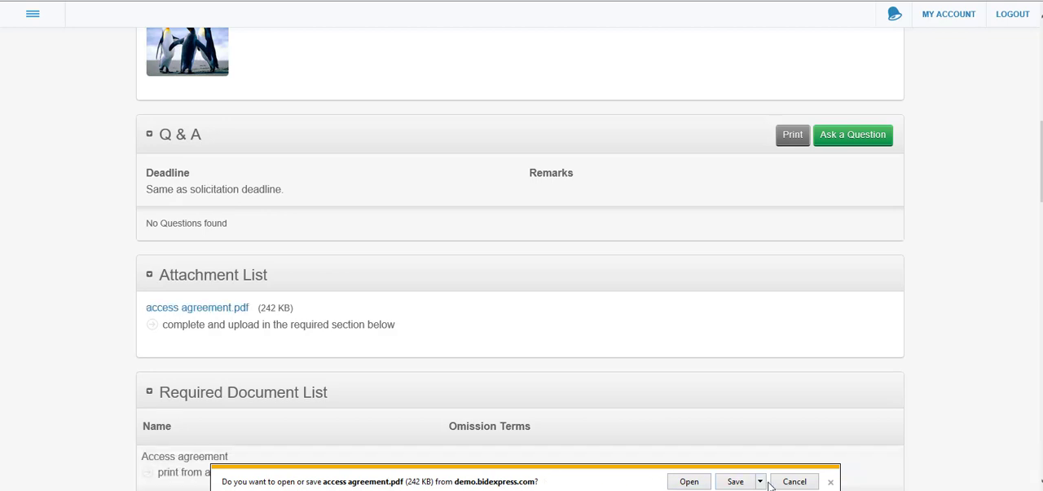
click(831, 483)
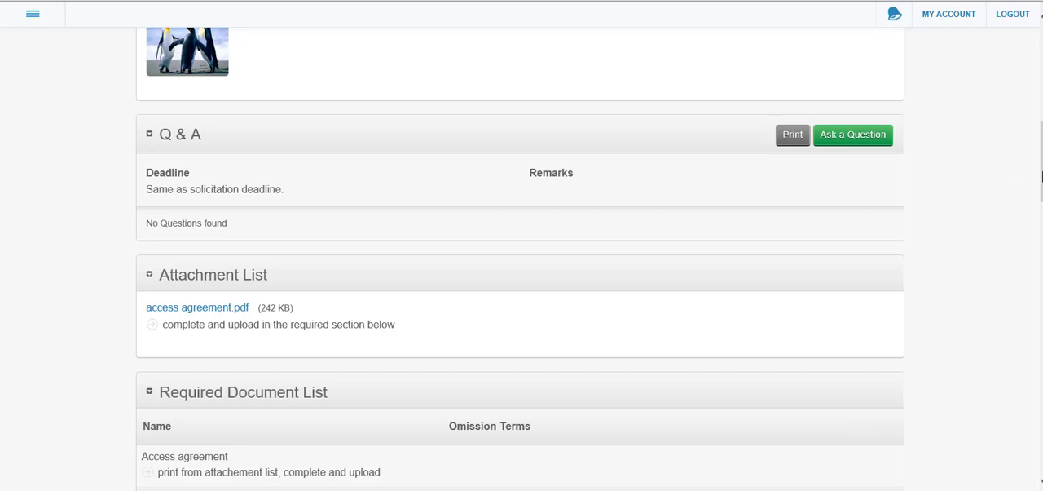
Review the solicitation's required document list, Sample Agency Work Bid Form, item list and bid bond section through the legal terms
scroll(520, 258, down, 3)
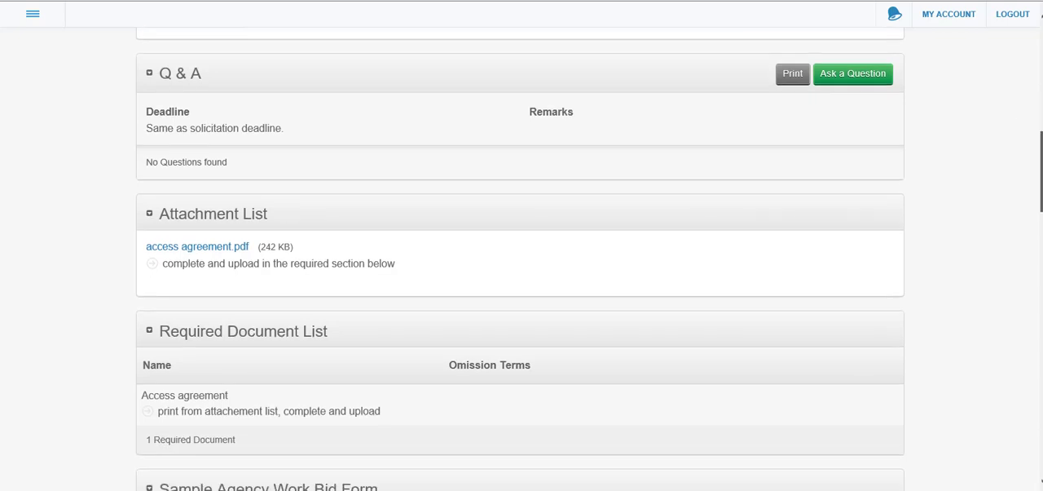
scroll(520, 259, down, 3)
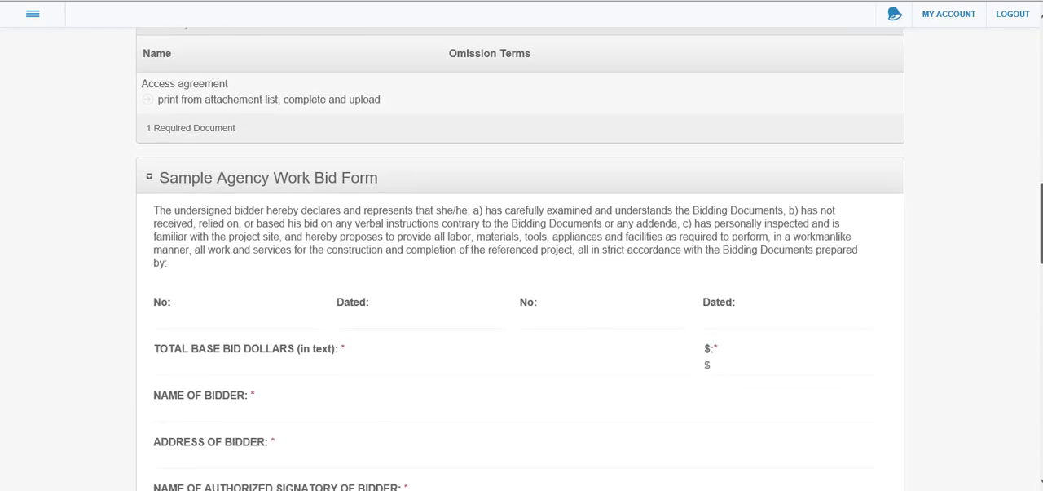
scroll(520, 258, down, 5)
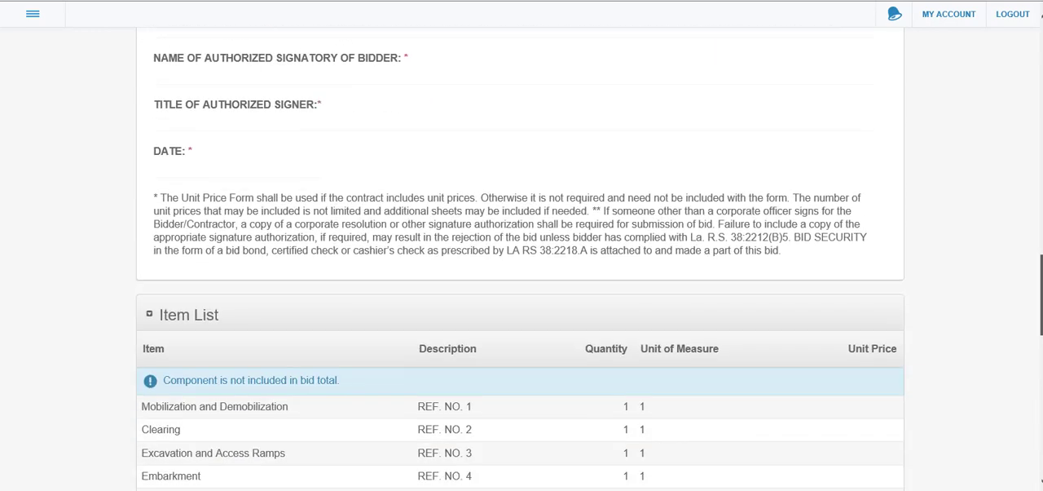
scroll(520, 258, down, 5)
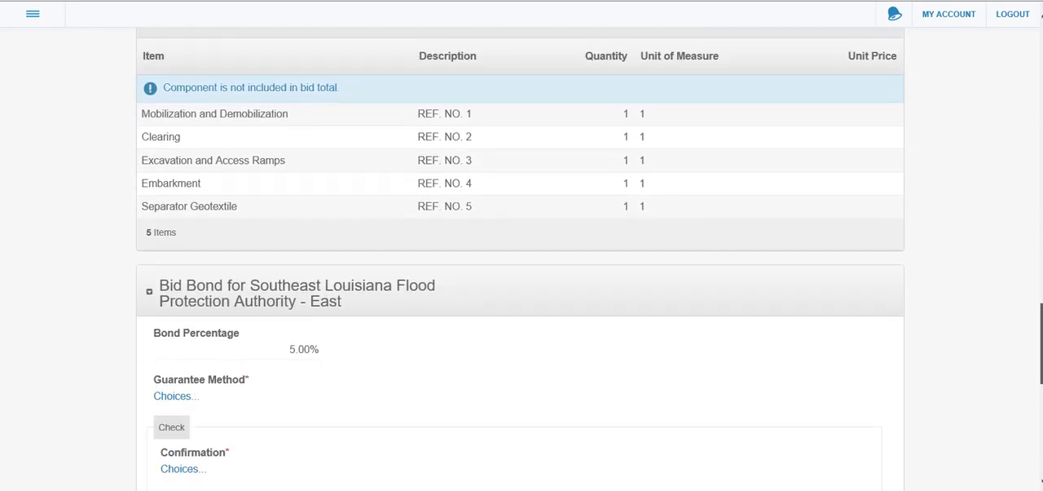
scroll(520, 258, down, 2)
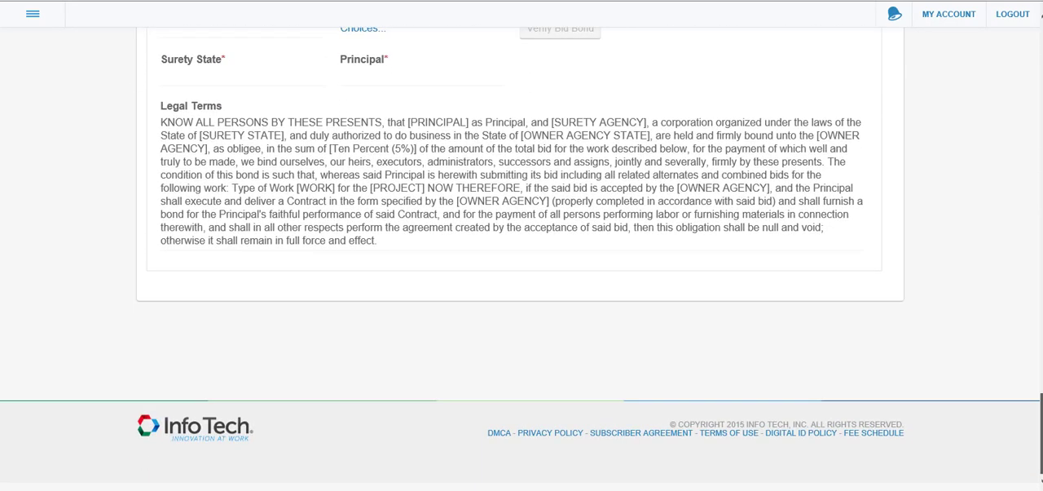
Select the "Solicitation Sample" solicitation for bidding from its general info section
scroll(520, 259, up, 12)
scroll(520, 259, up, 15)
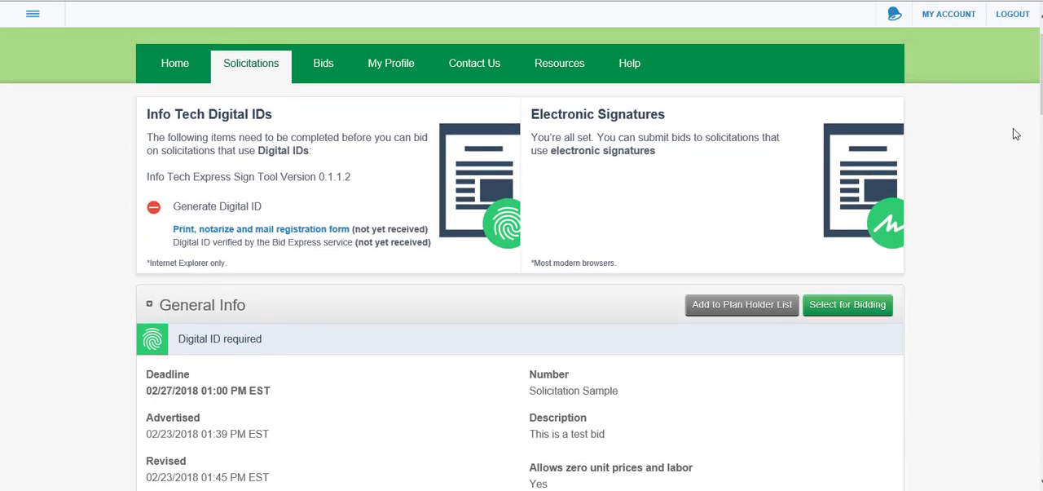
click(848, 304)
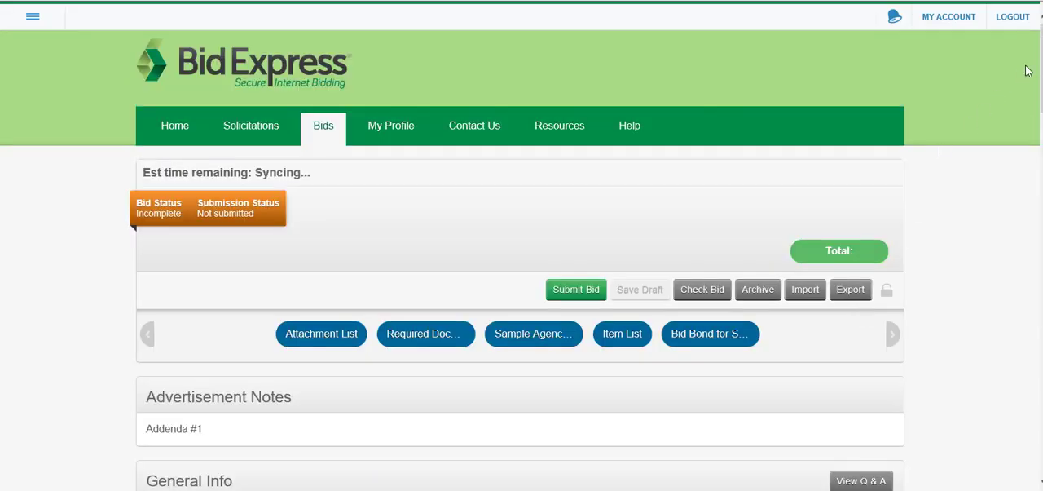
Examine the new bid's status, section links, advertisement notes and general info
scroll(643, 144, down, 1)
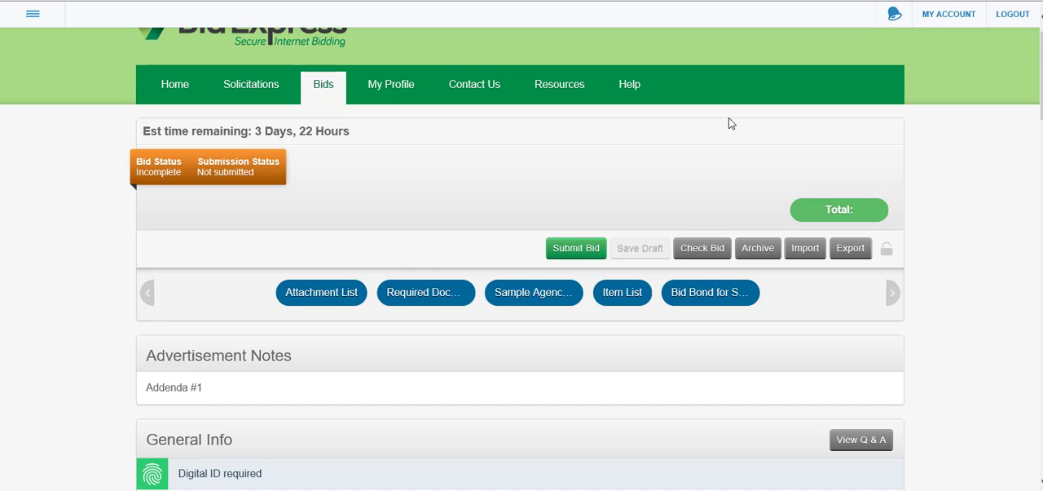
scroll(520, 258, down, 1)
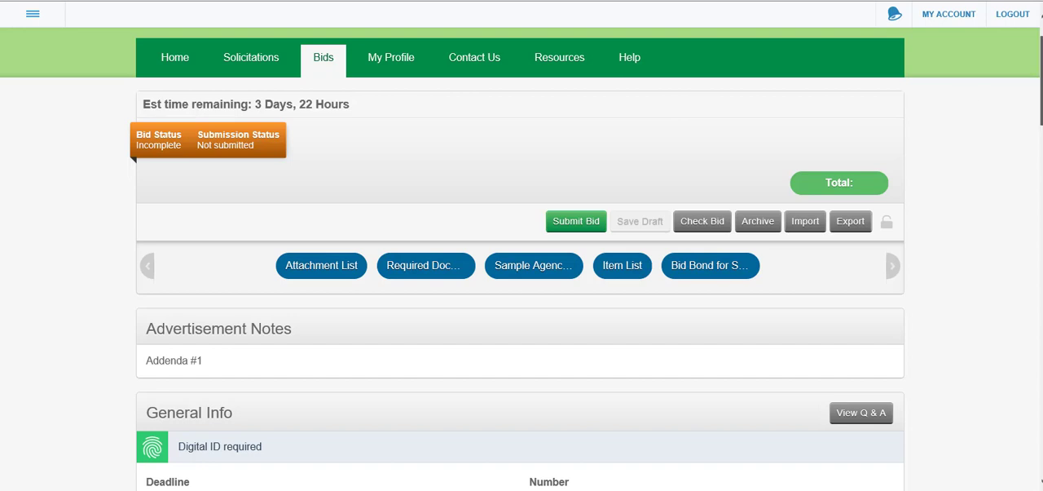
scroll(1039, 87, down, 1)
scroll(1038, 87, down, 1)
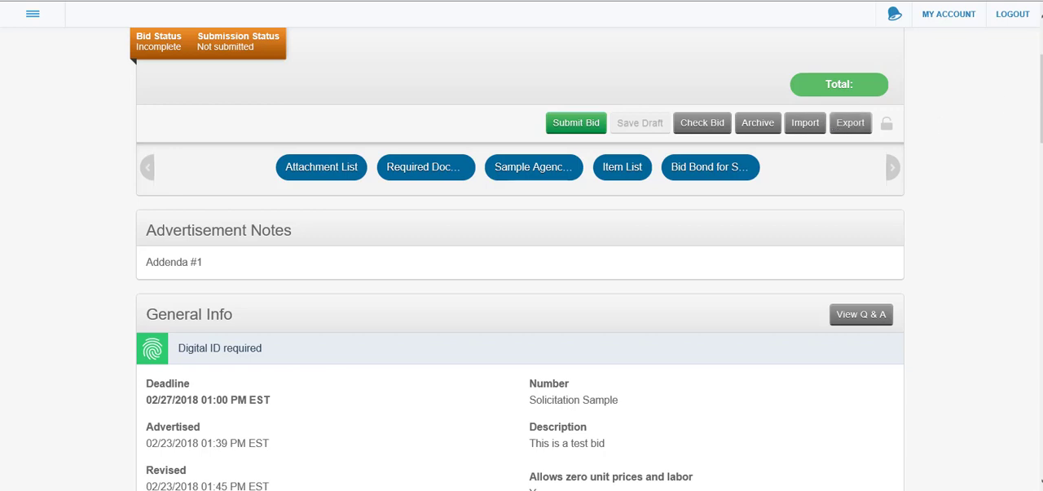
Review the bid's general info and attachment list, and read the full description of the required Access agreement document
drag(1042, 92, 1042, 108)
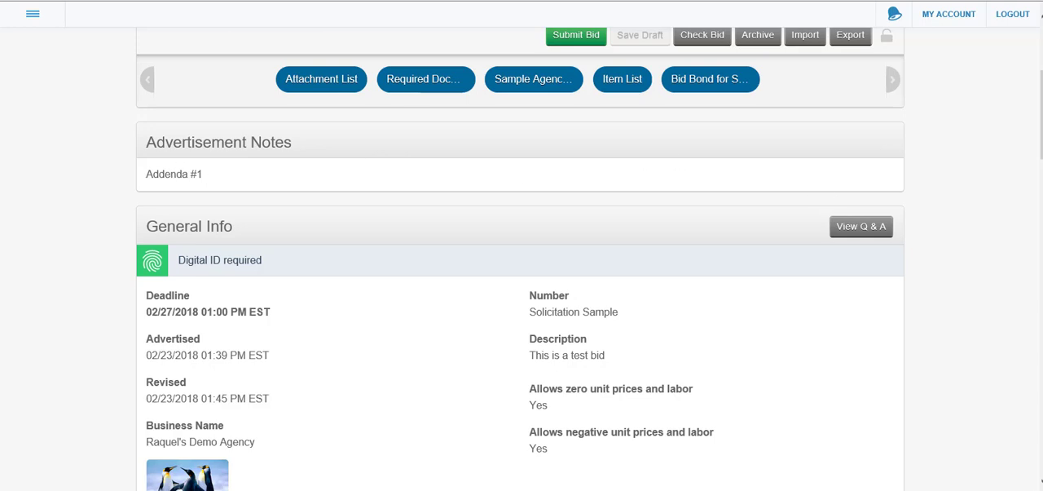
scroll(520, 258, down, 2)
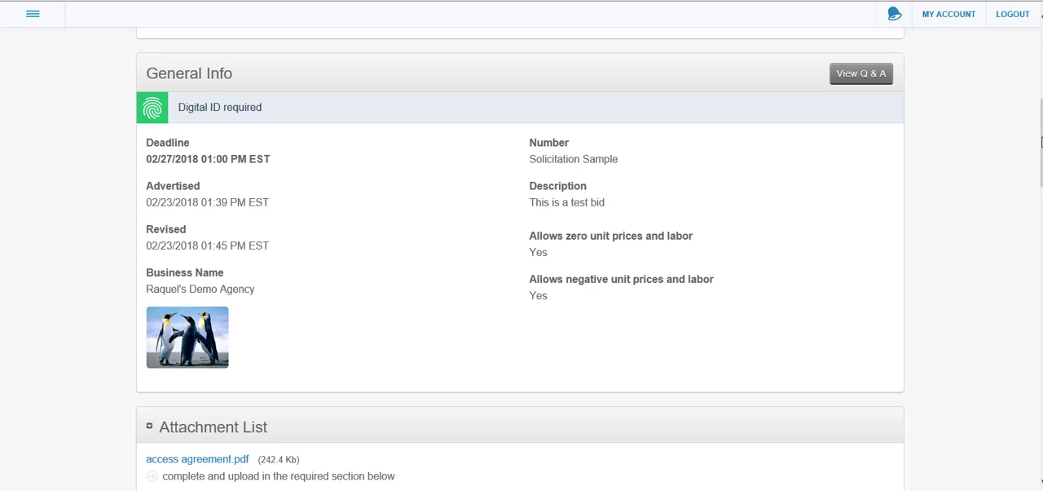
drag(1042, 143, 1042, 186)
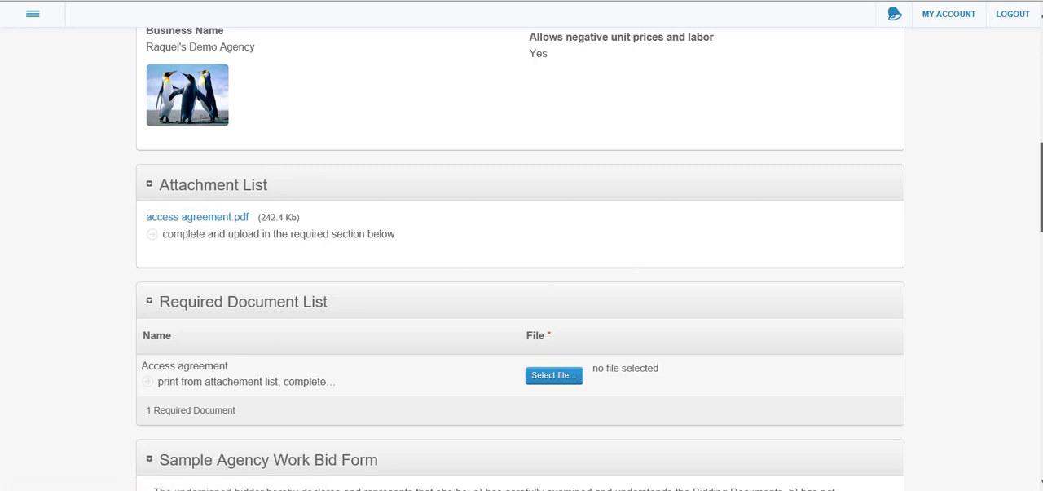
scroll(520, 259, down, 2)
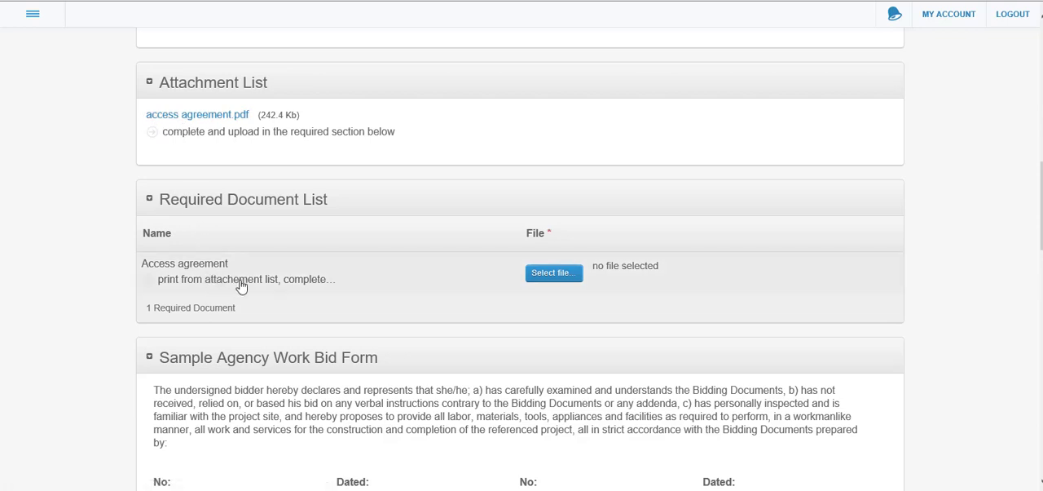
click(298, 283)
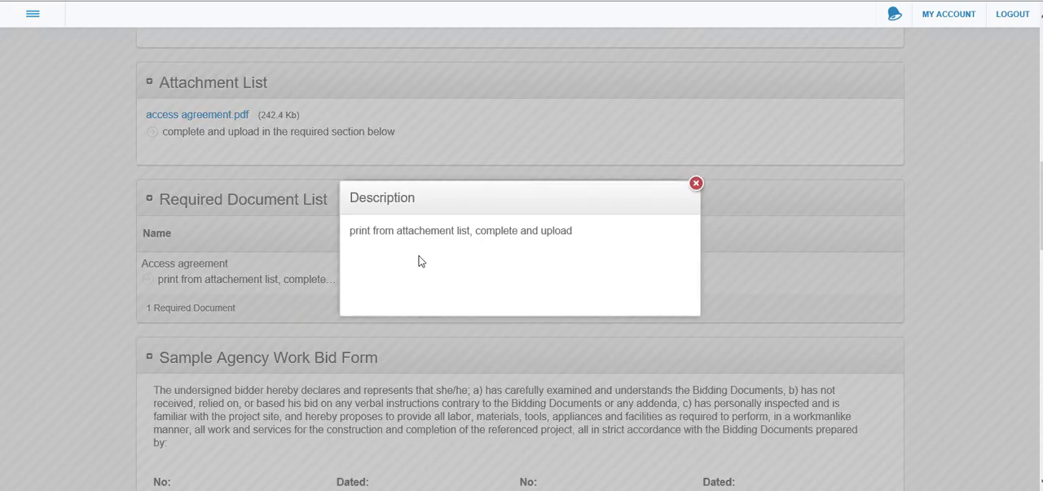
click(694, 187)
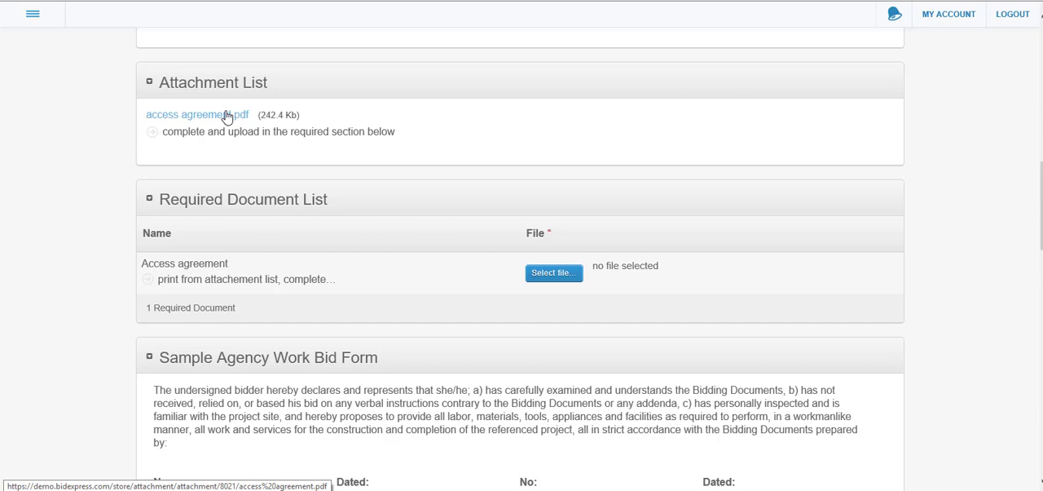
Attach the file "I agree.docx" from the Desktop as the required Access agreement document
click(553, 273)
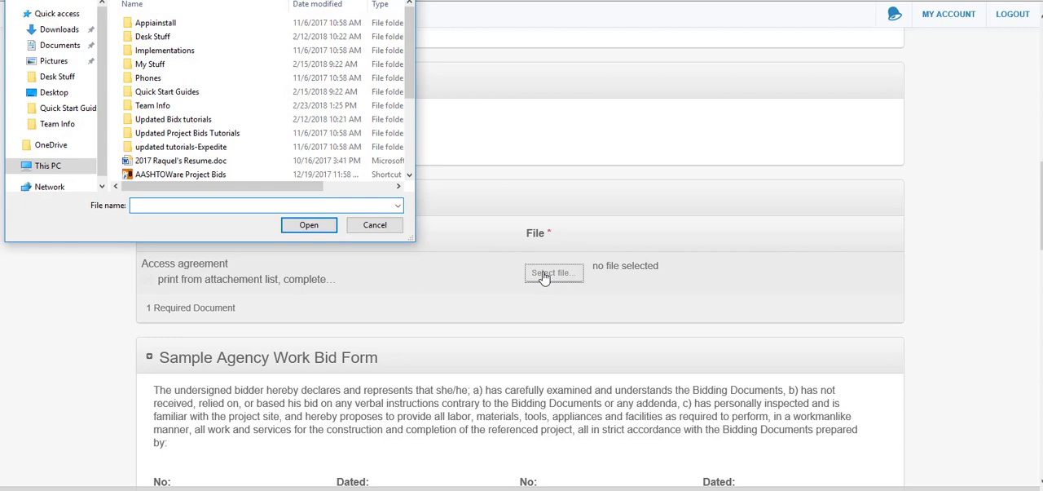
click(60, 93)
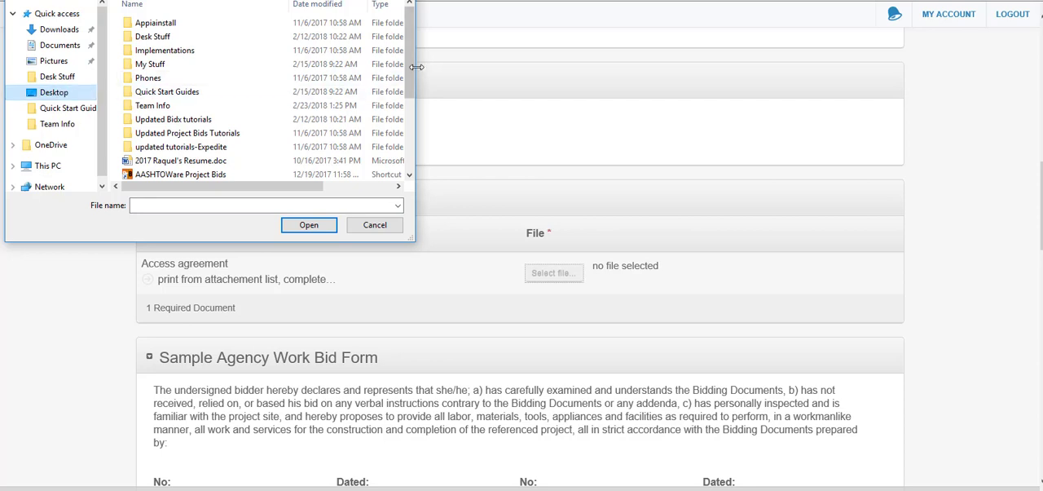
drag(411, 67, 411, 109)
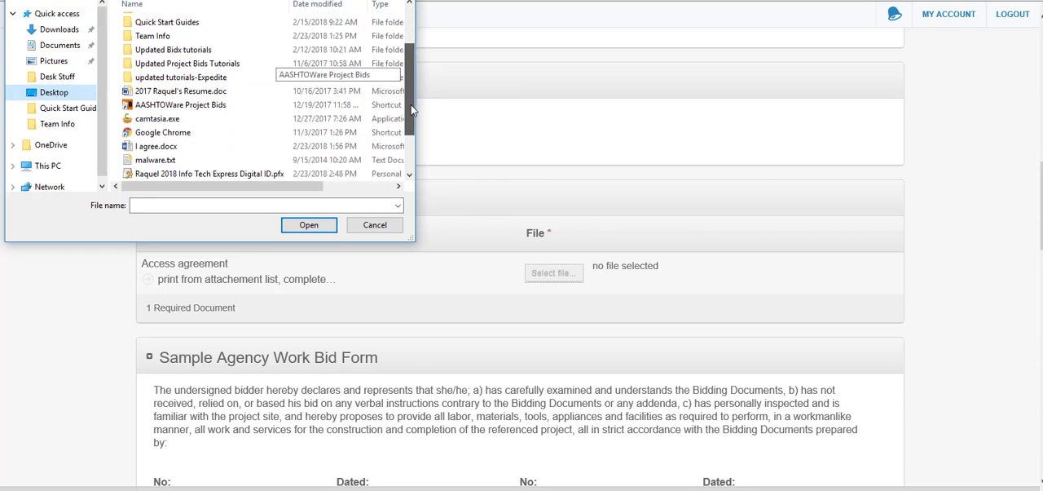
click(220, 148)
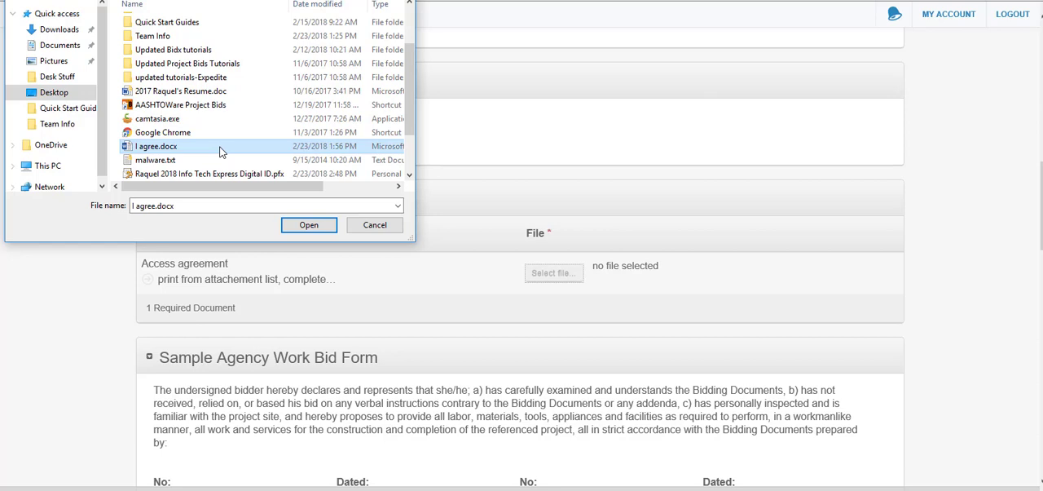
click(309, 225)
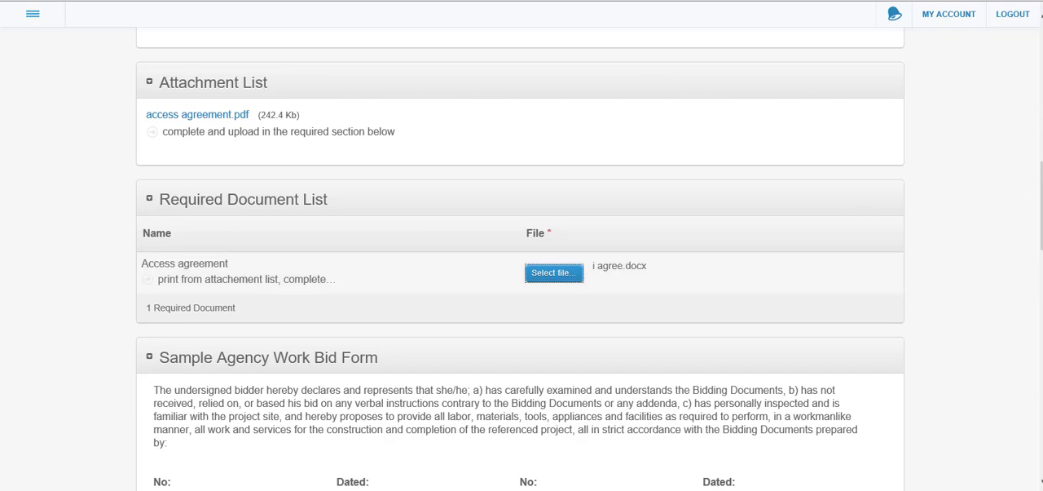
Fill in the first No. and Dated fields of the Sample Agency Work Bid Form with 1 and 02/23-2018
drag(1042, 191, 1041, 242)
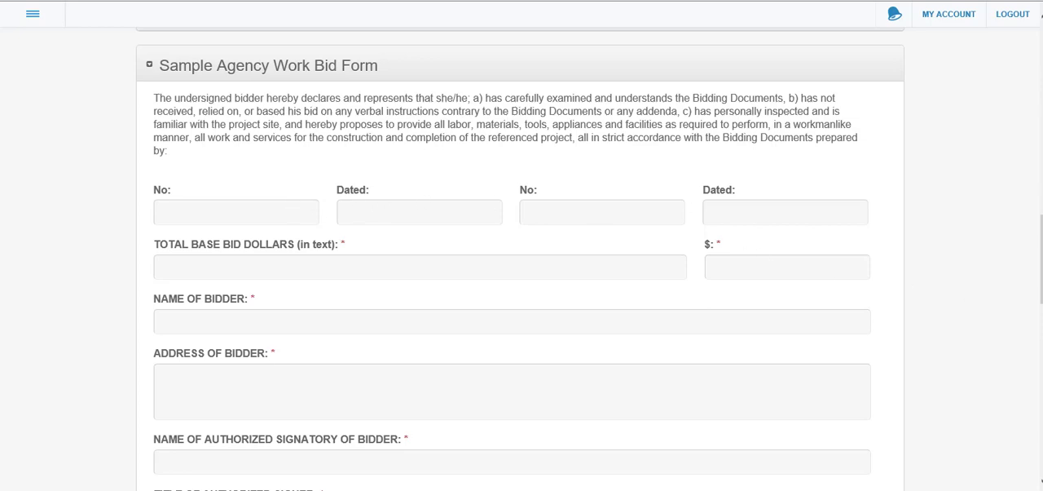
drag(1040, 282, 1037, 237)
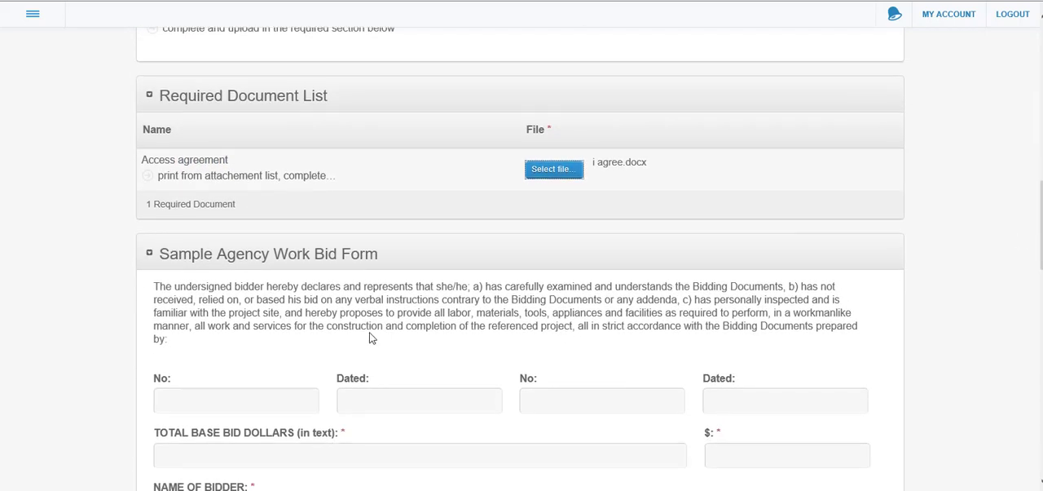
click(248, 392)
text(1)
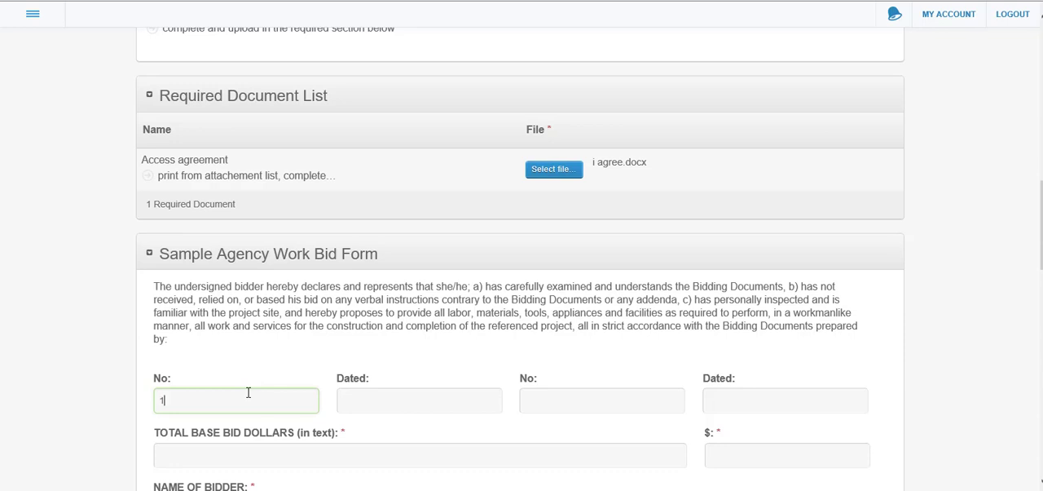
click(373, 406)
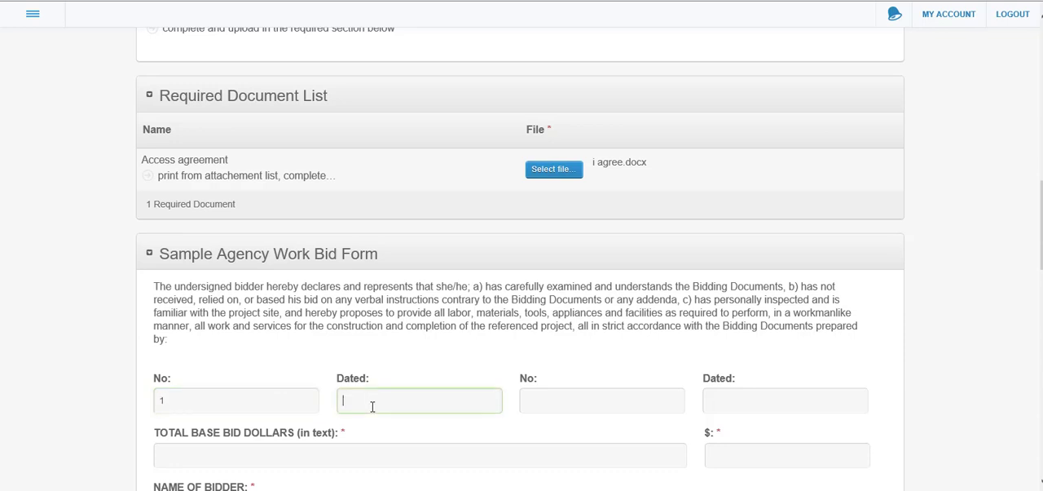
text(02/)
text(23-2018)
Enter the total base bid as "one hundred" in text and 100 in dollars
drag(1042, 245, 1041, 275)
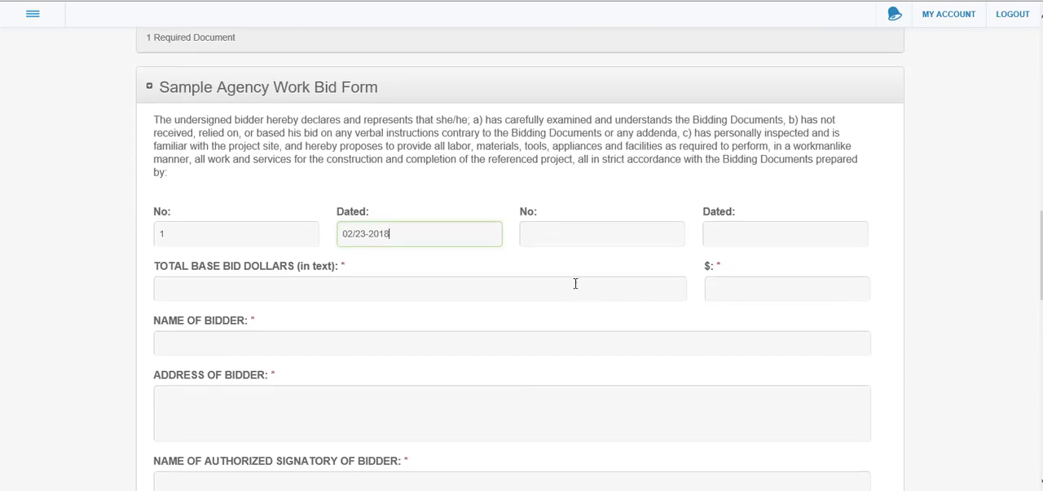
scroll(549, 296, down, 1)
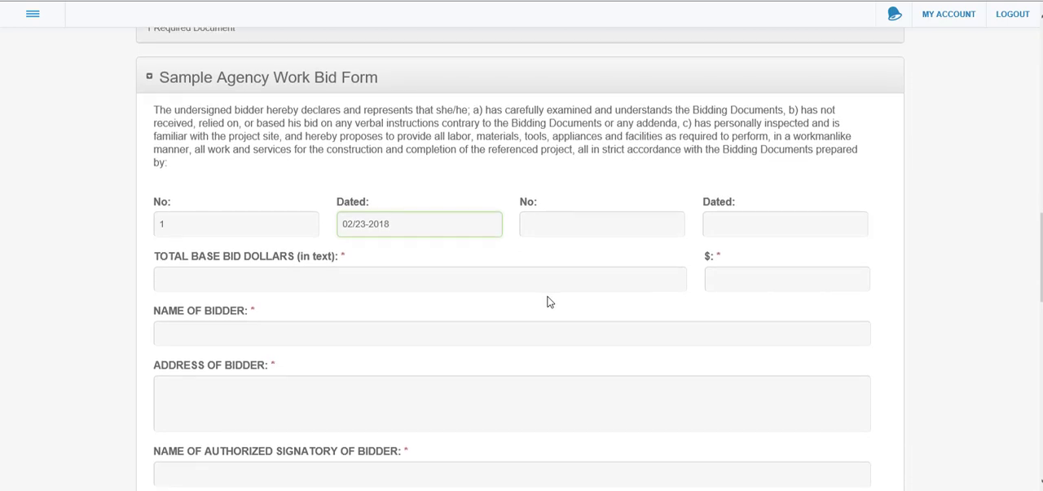
click(549, 278)
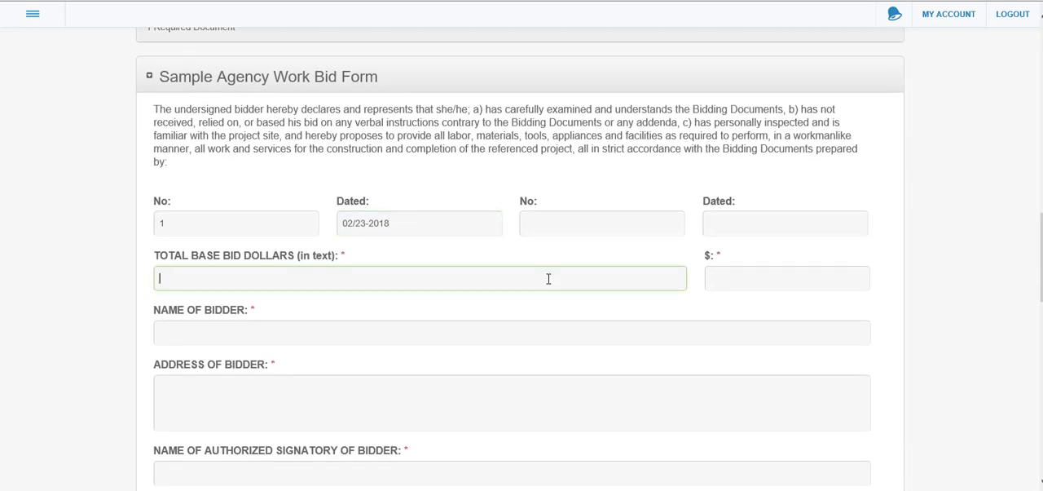
text(one hundred)
click(788, 276)
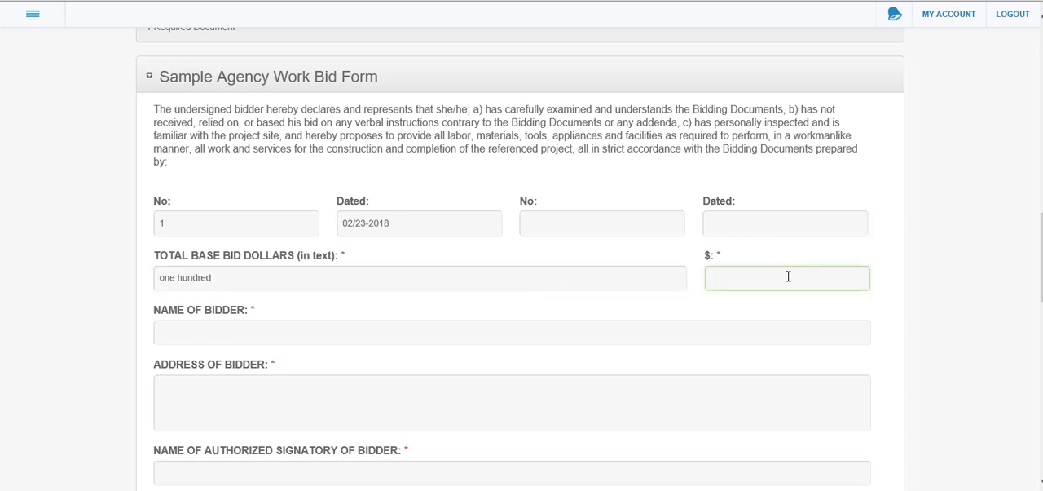
text(100)
Fill in the bidder's full name and address in the work bid form
click(711, 332)
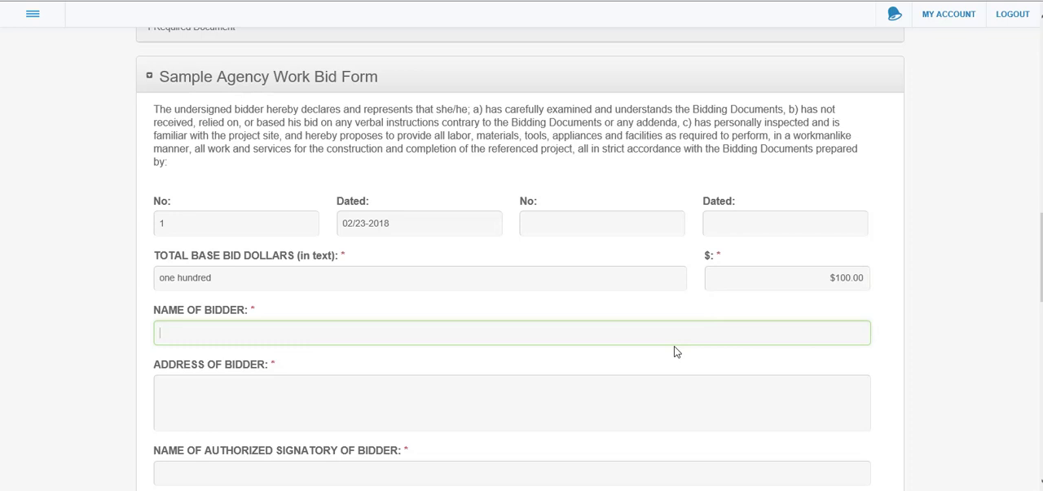
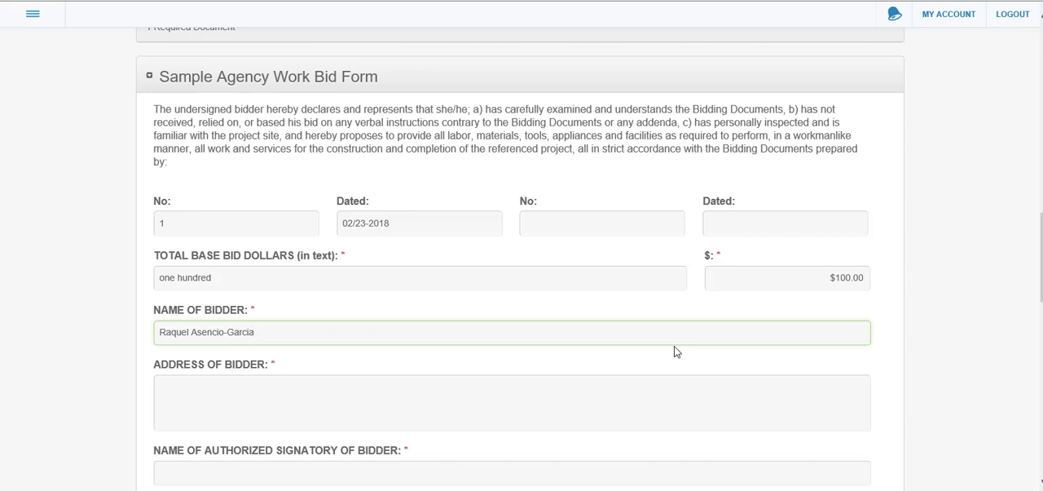
click(526, 395)
text(12)
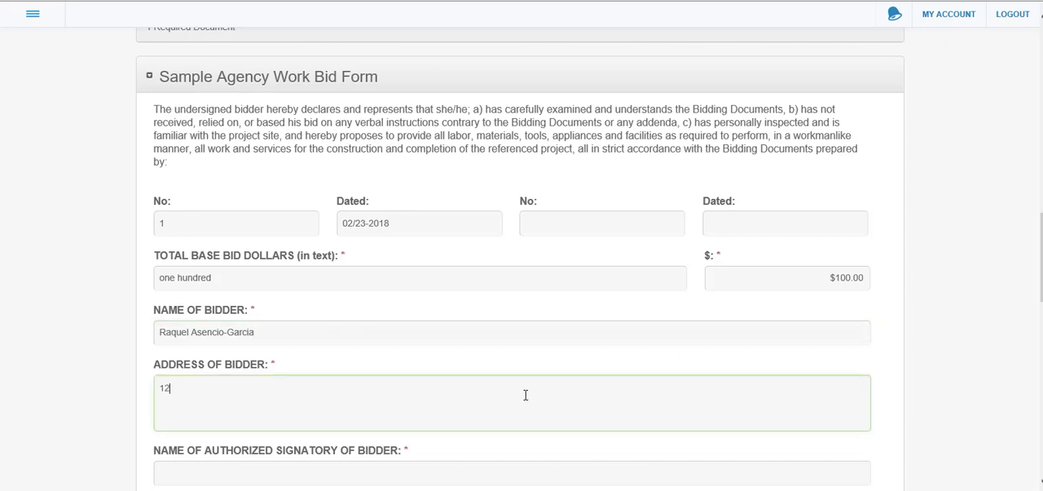
text(3)
Enter the authorized signatory's name and set the authorized signer's title to "Pesident"
drag(1042, 237, 1042, 264)
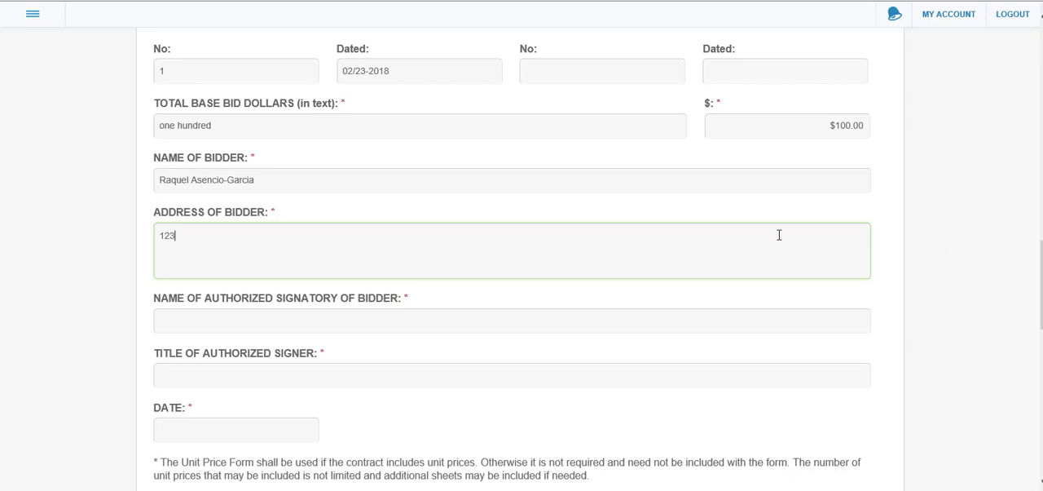
click(450, 320)
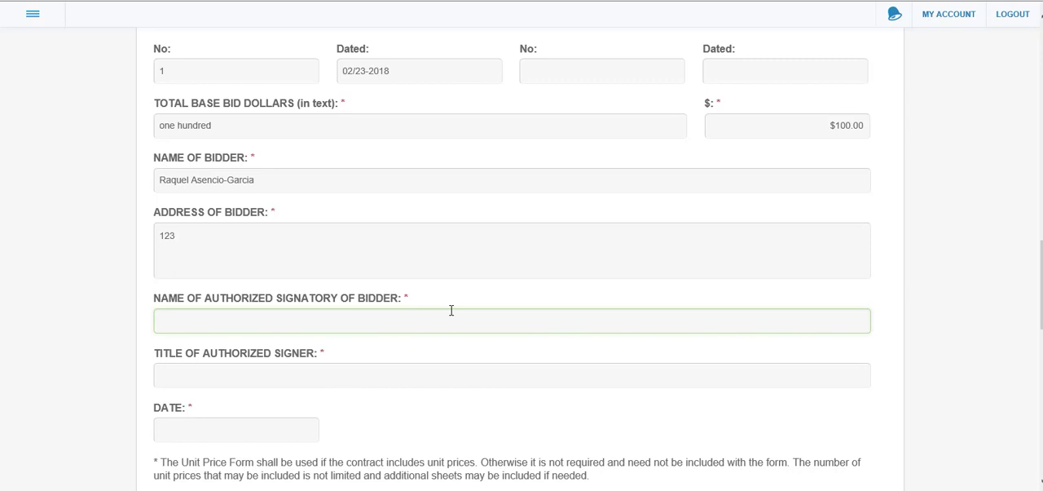
text(Raquel)
click(338, 375)
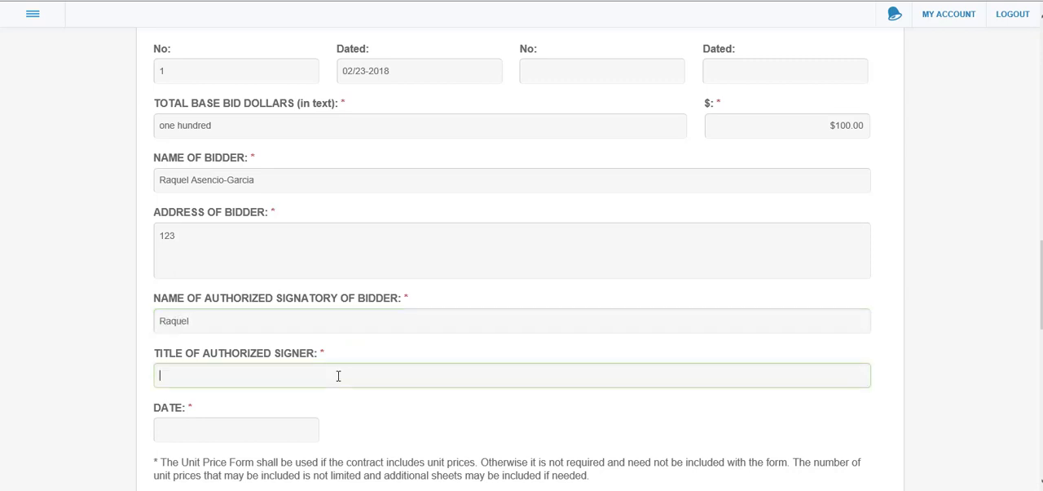
text(Pewsidewnt)
key(BackSpace)
key(BackSpace)
key(BackSpace)
key(BackSpace)
key(BackSpace)
key(BackSpace)
key(BackSpace)
key(BackSpace)
text(sidwnr)
key(BackSpace)
key(BackSpace)
key(BackSpace)
text(ent)
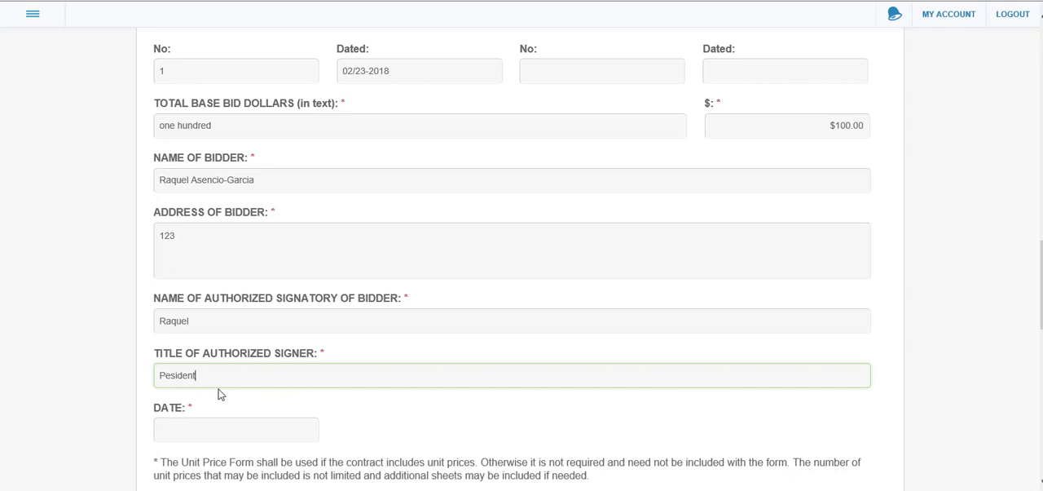
Enter 02182019 as the date in the work bid form
click(293, 427)
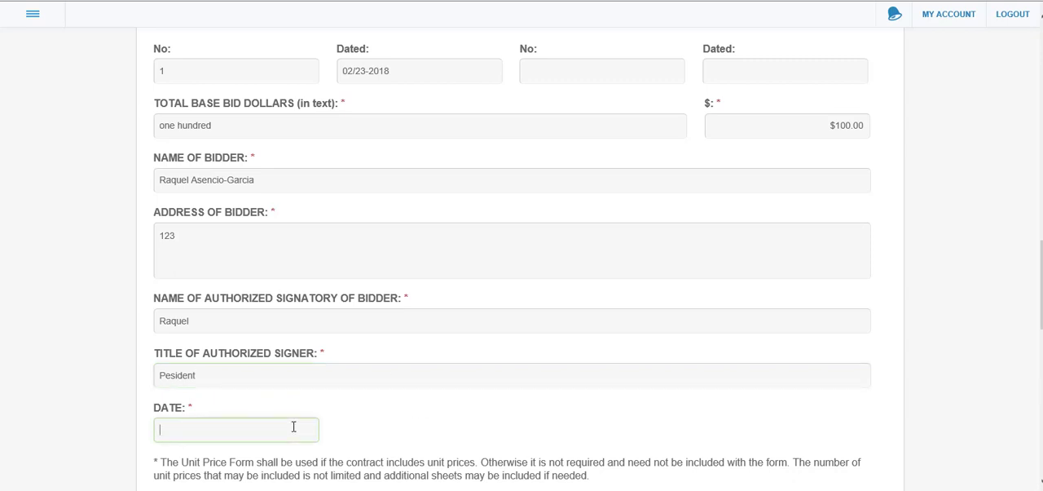
text(02182019)
Examine the item list's unit price fields and the file formats offered for exporting and importing it
scroll(522, 259, down, 1)
scroll(522, 259, down, 4)
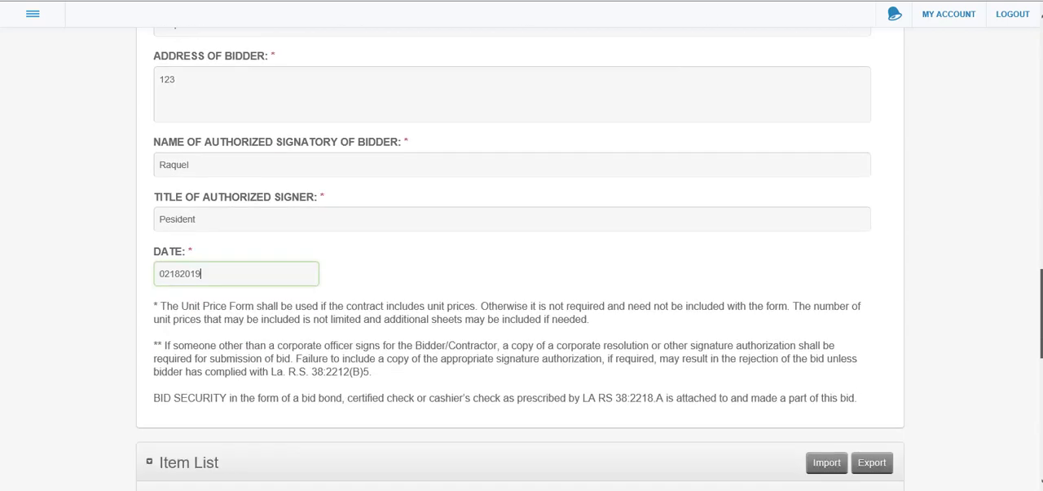
scroll(521, 260, down, 2)
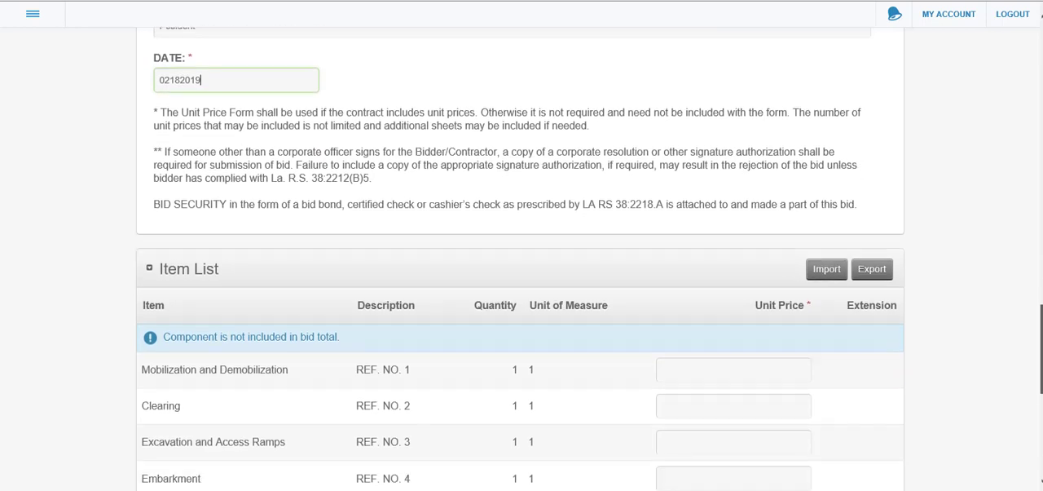
scroll(522, 260, down, 1)
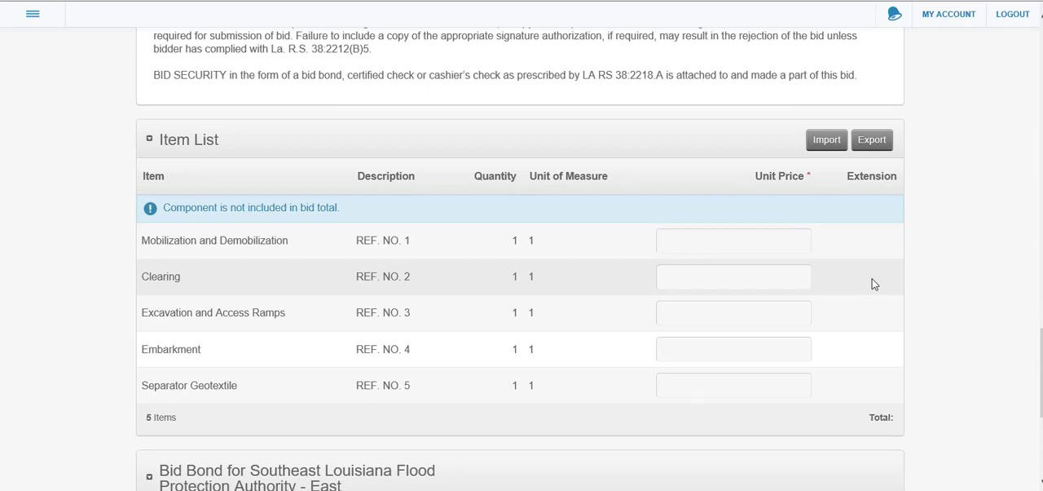
click(780, 276)
click(781, 311)
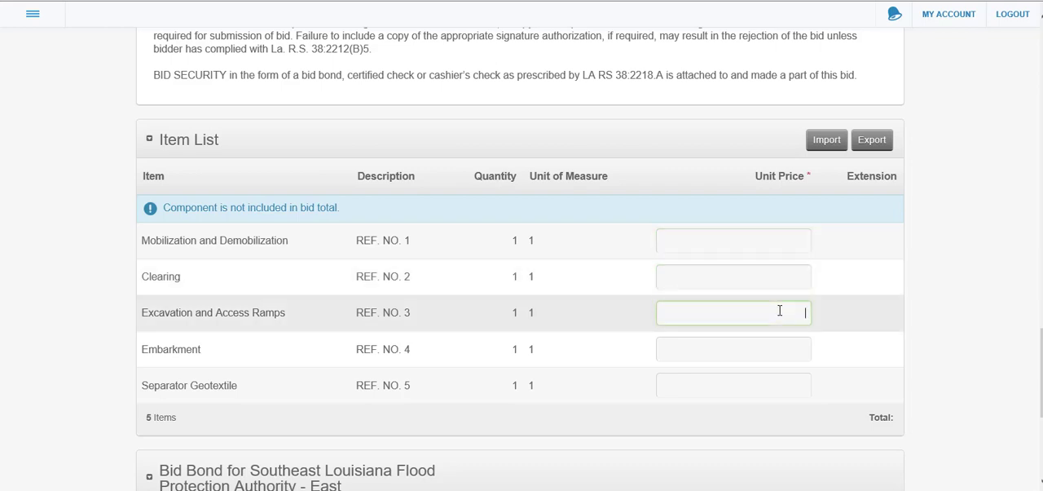
click(873, 142)
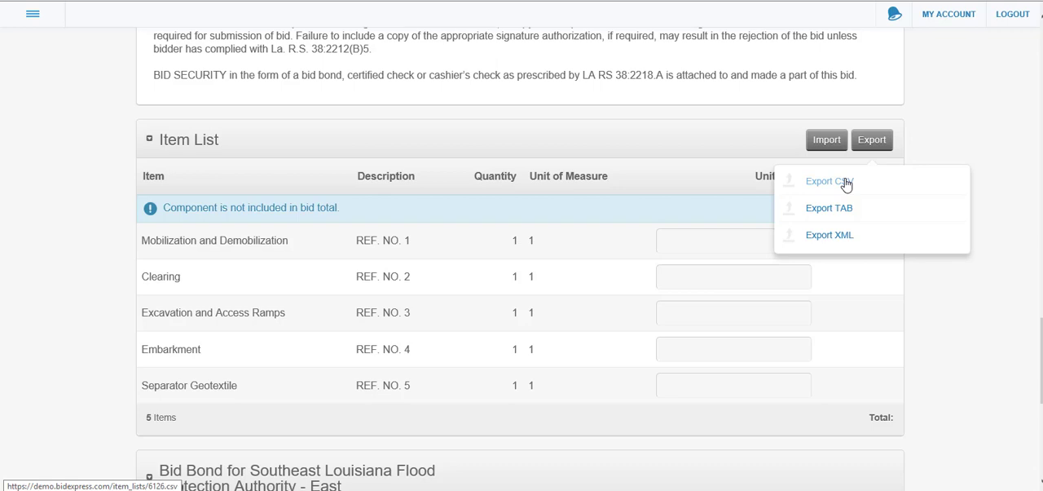
click(833, 143)
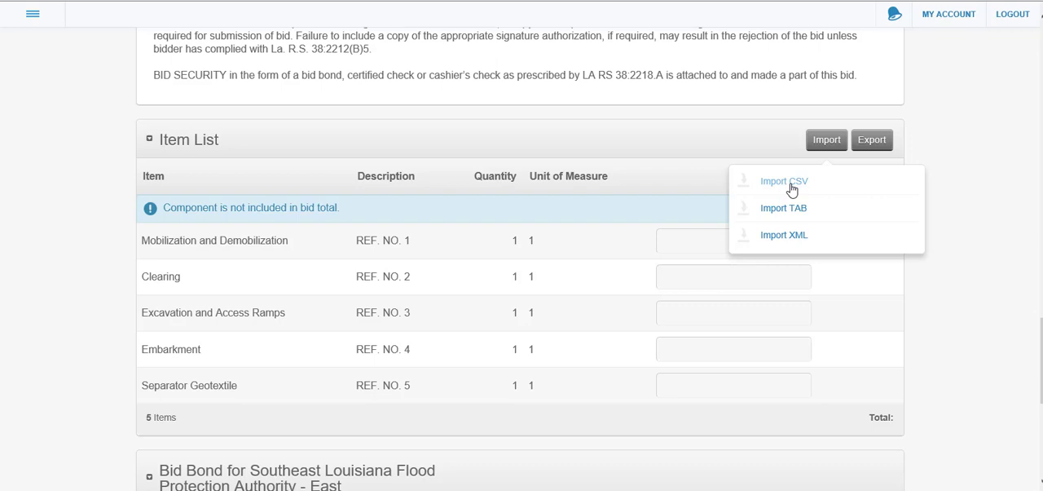
Enter unit prices of 10 for Mobilization and Demobilization, 25 for Clearing, 15 for Excavation and Access Ramps, 25 for Embarkment and 25 for Separator Geotextile
click(712, 242)
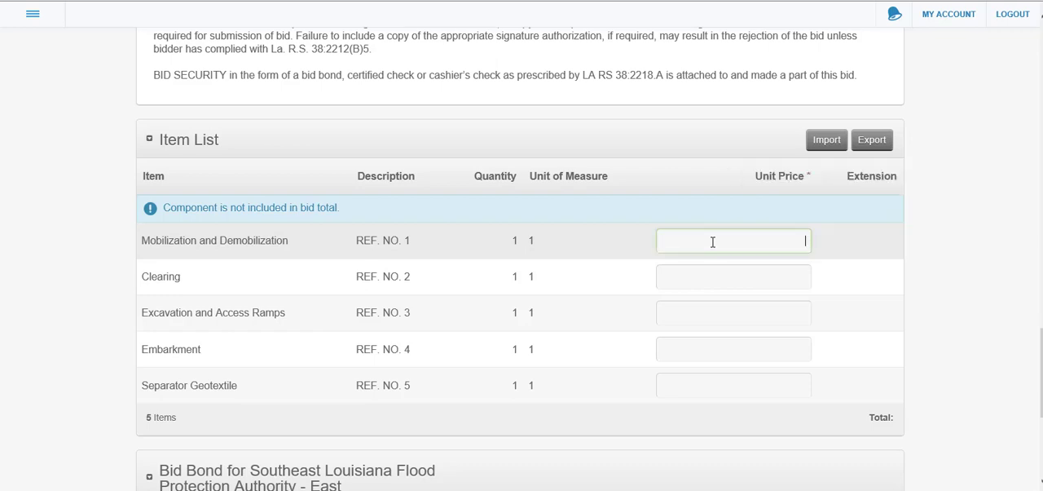
text(10)
key(Tab)
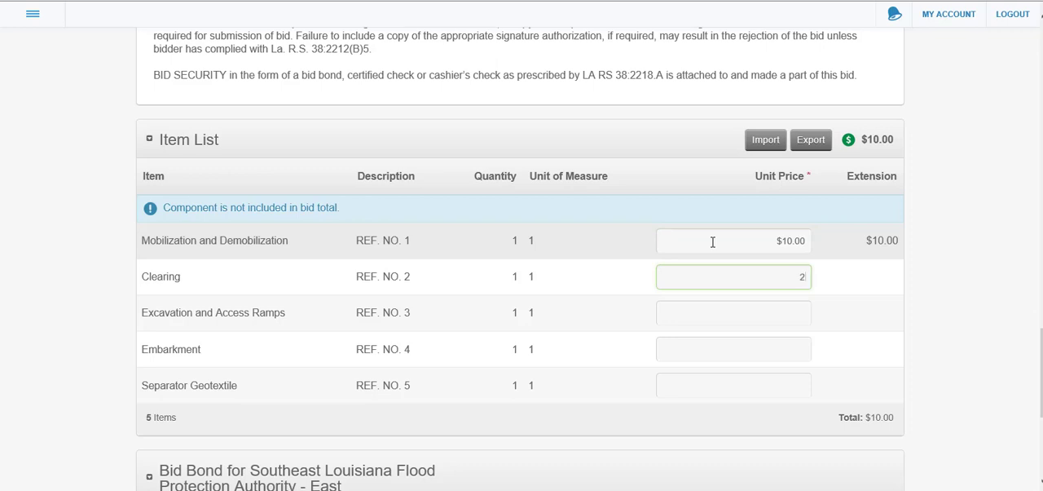
text(25)
key(Tab)
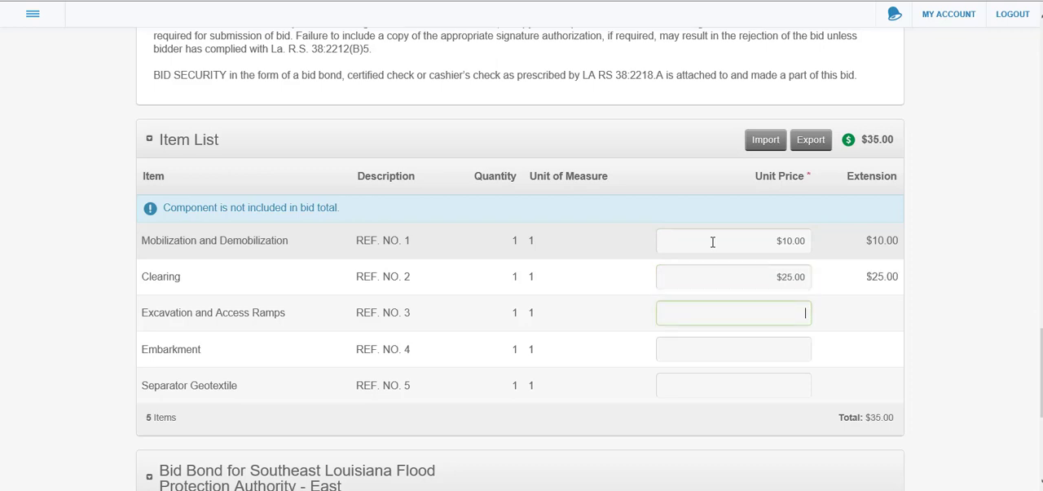
text(15)
key(Tab)
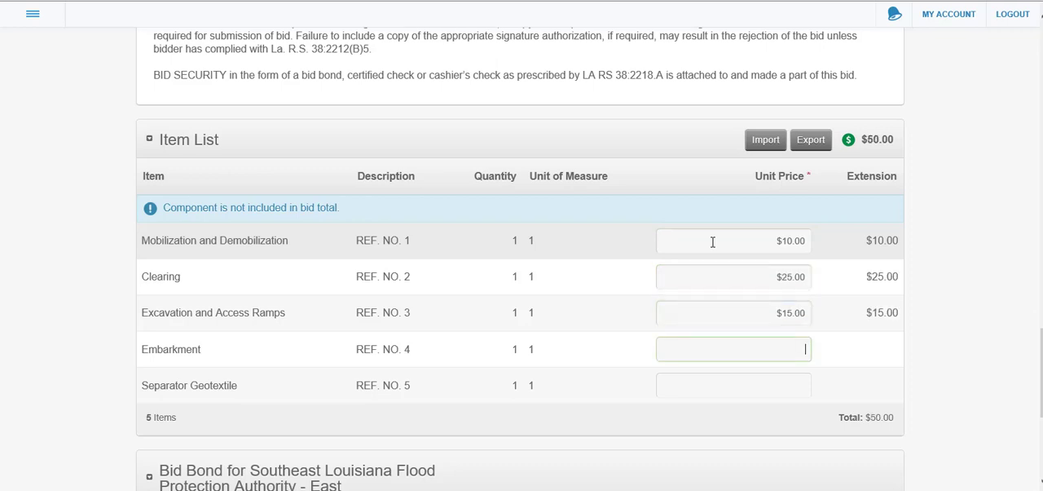
text(25)
key(Tab)
text(25)
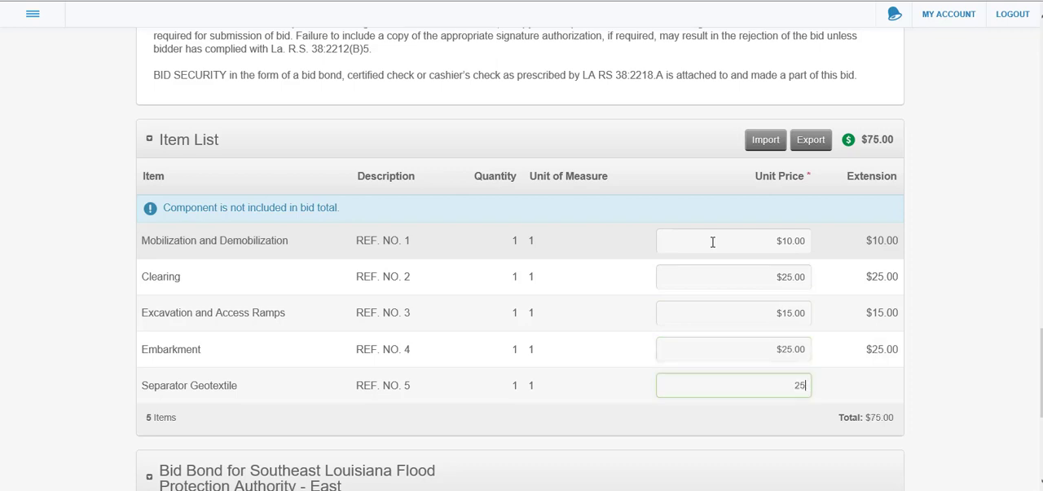
click(683, 417)
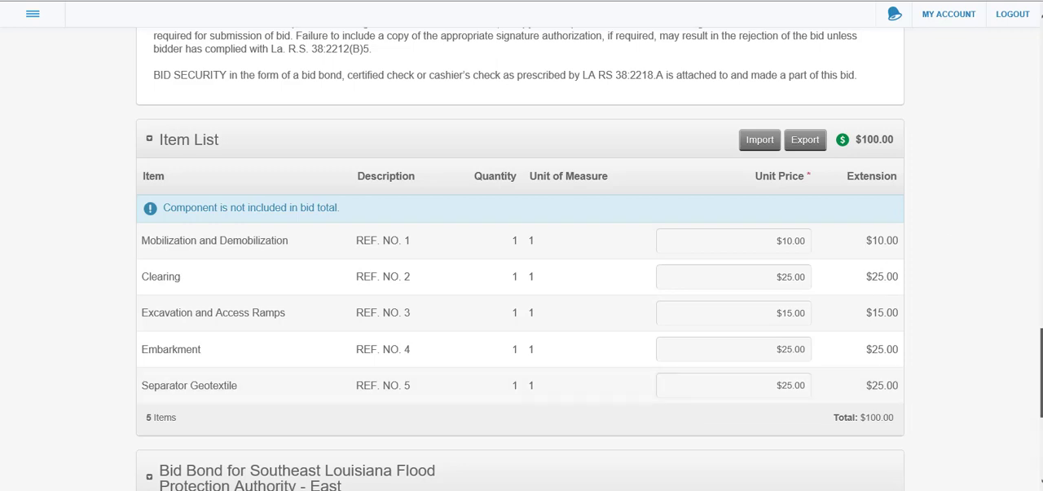
Try Bid Bond as the guarantee method and examine its surety agency options and Bond ID field
scroll(520, 245, down, 3)
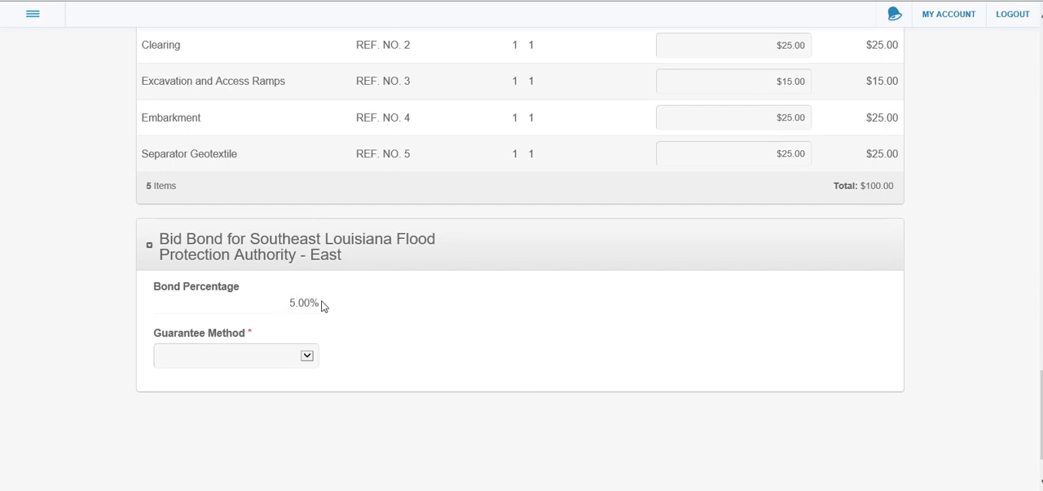
click(308, 356)
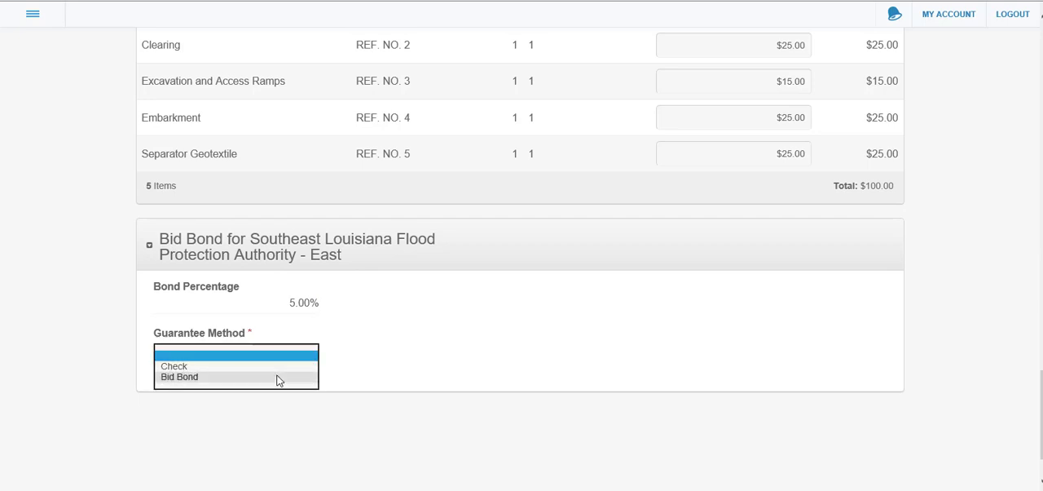
click(277, 374)
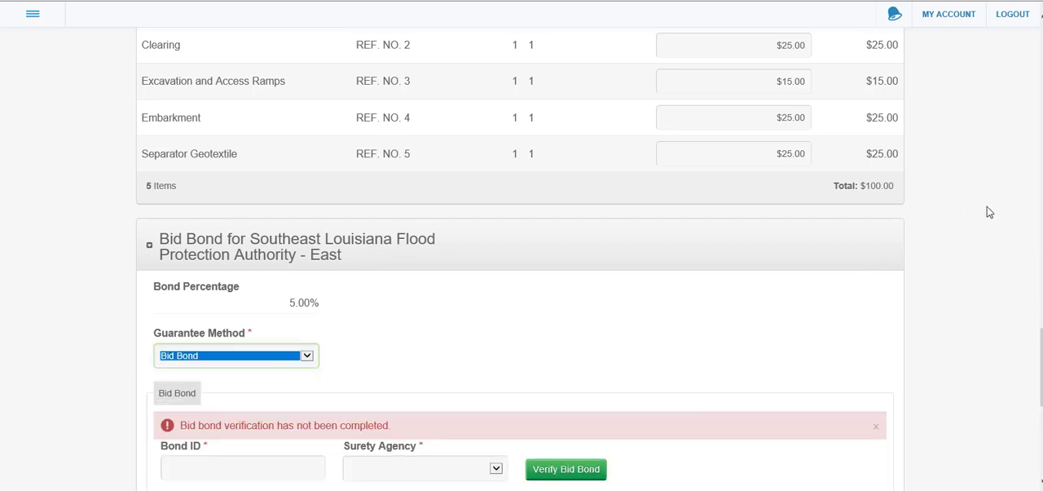
scroll(1041, 367, down, 2)
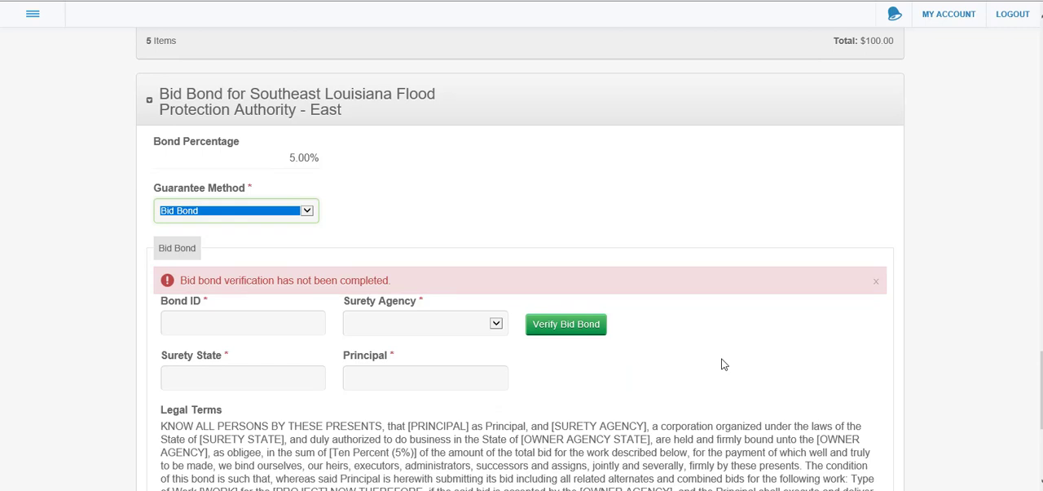
click(497, 323)
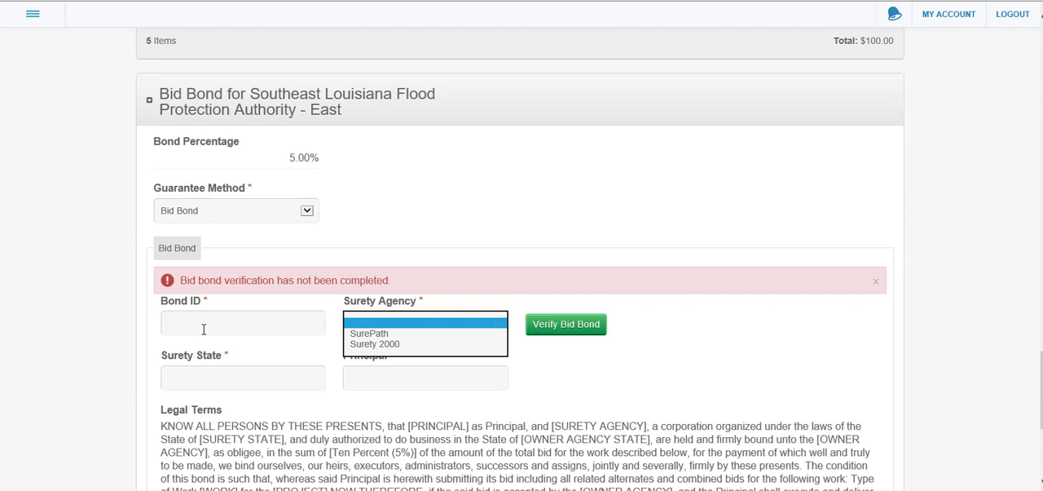
click(230, 329)
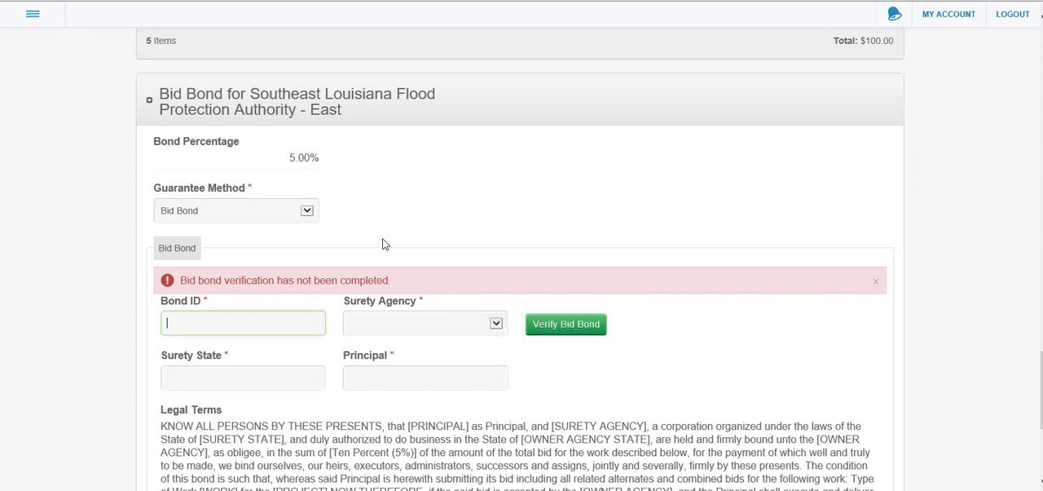
Set the guarantee method to Check and confirm that a Cashier's Check for 5% of the bid total amount has been provided
click(309, 212)
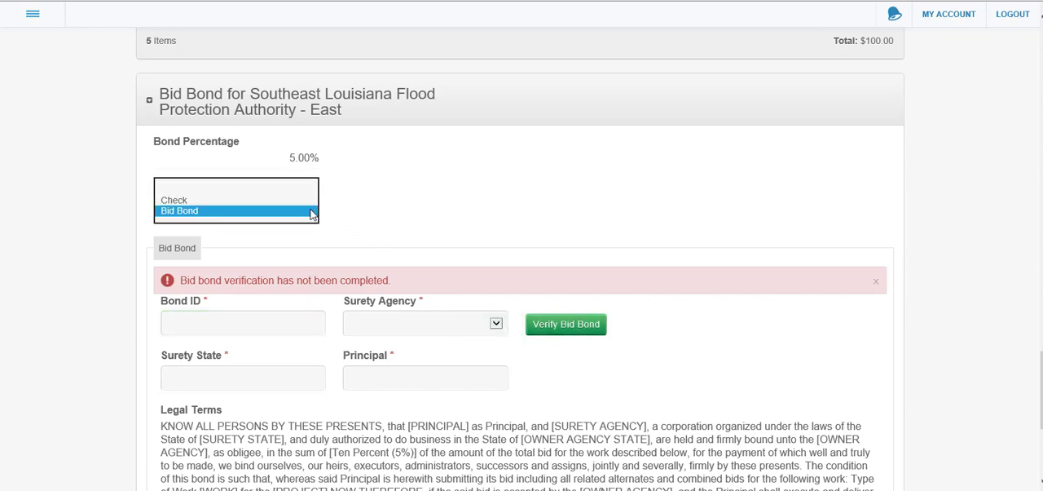
click(244, 198)
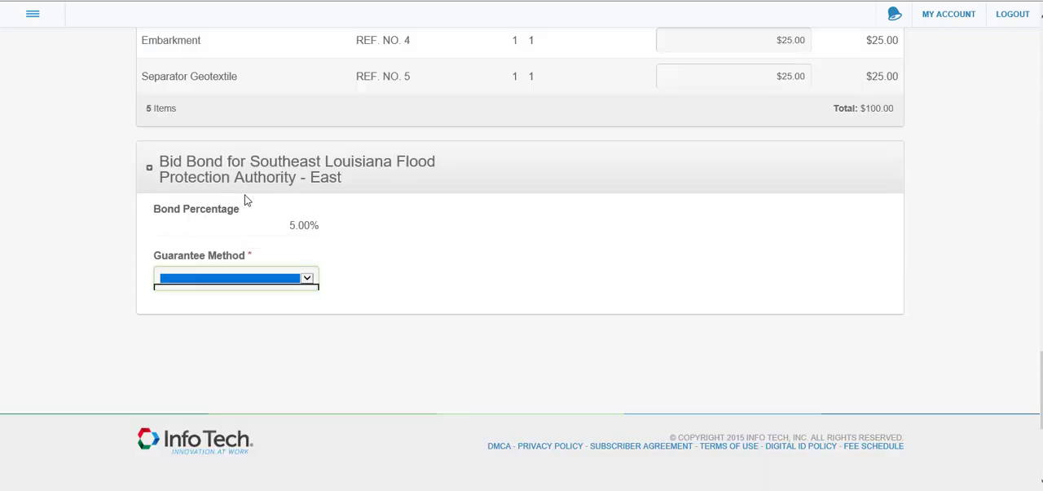
click(281, 281)
click(217, 290)
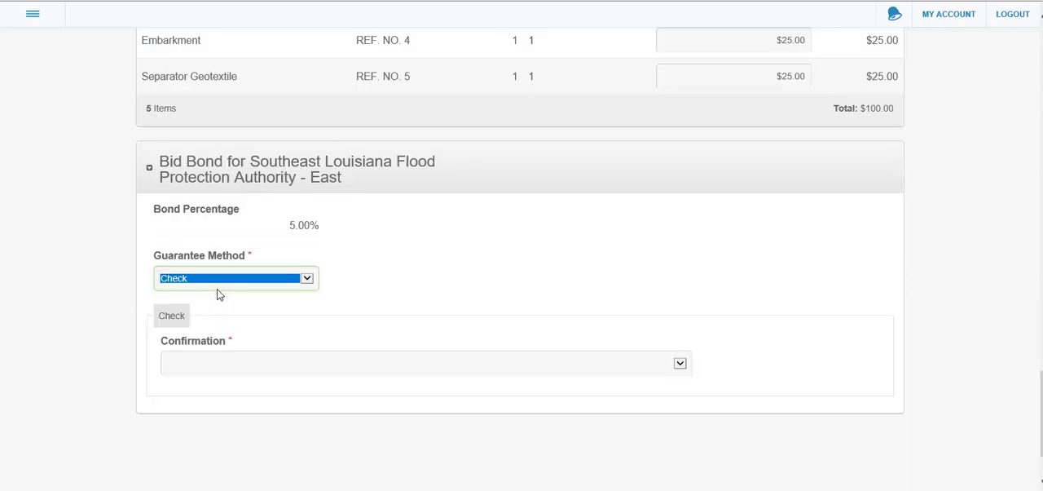
click(680, 363)
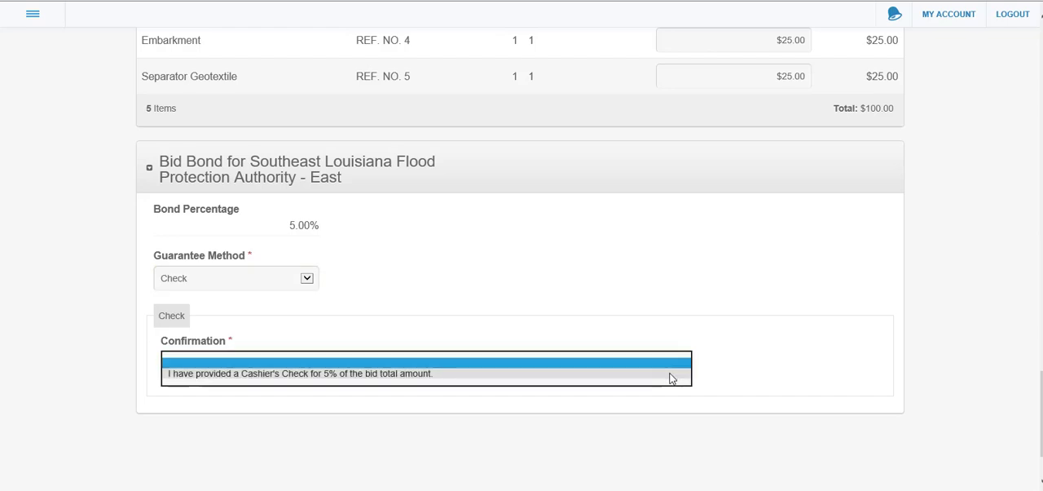
click(670, 373)
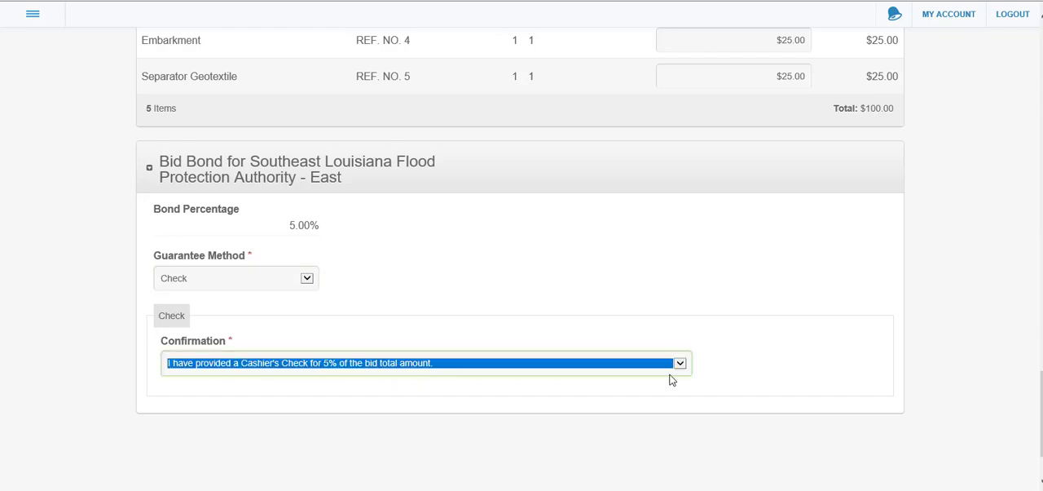
click(695, 300)
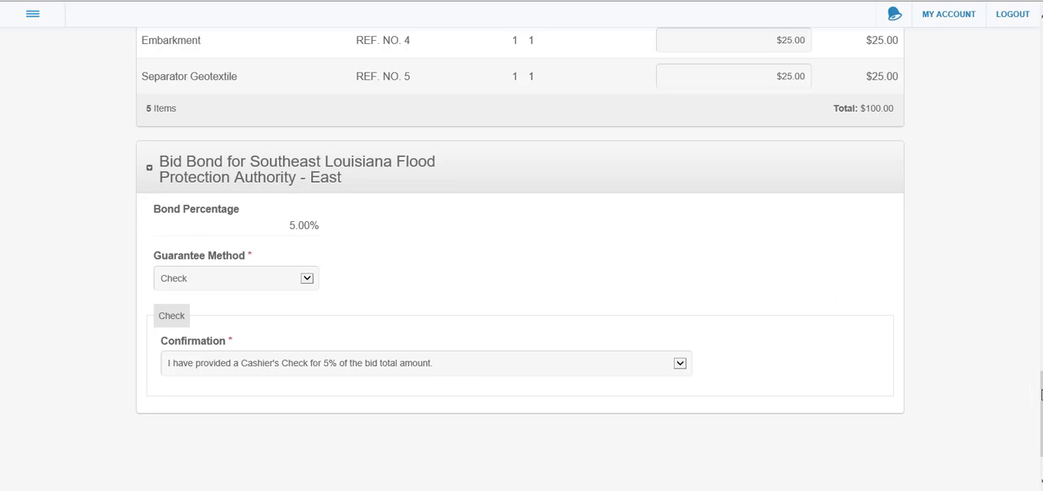
Save the completed bid as a draft on this computer
drag(1041, 391, 1020, 63)
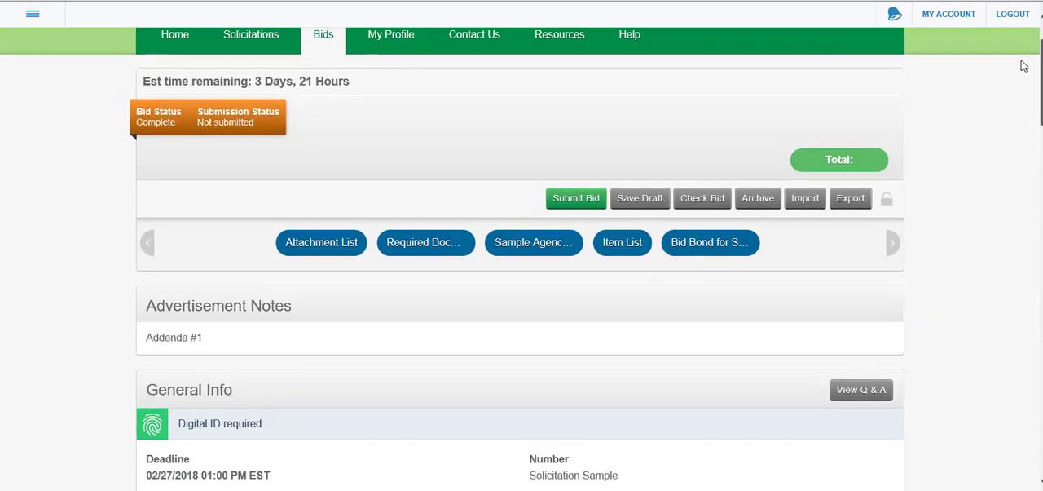
click(633, 200)
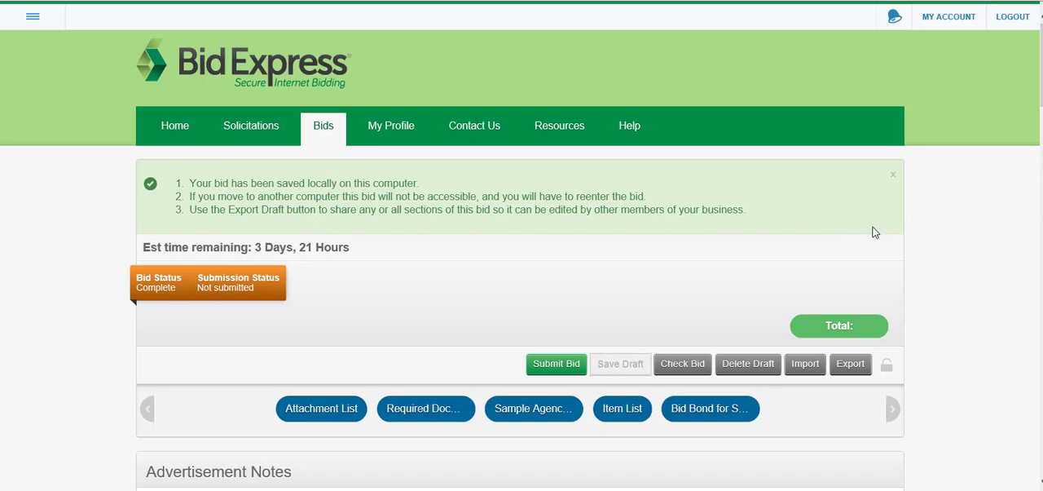
Export the bid draft with all sections included: work bid form, item list and bid bond
scroll(522, 261, down, 3)
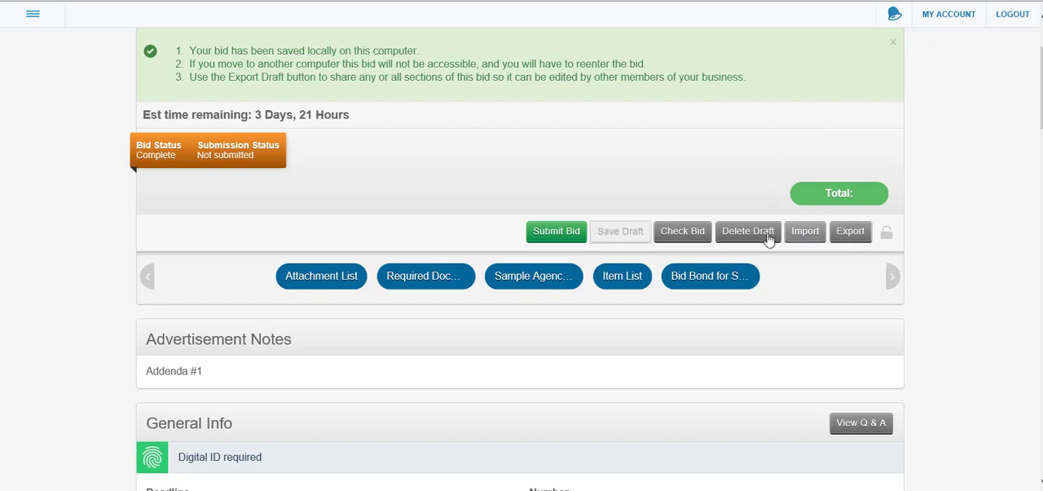
click(850, 236)
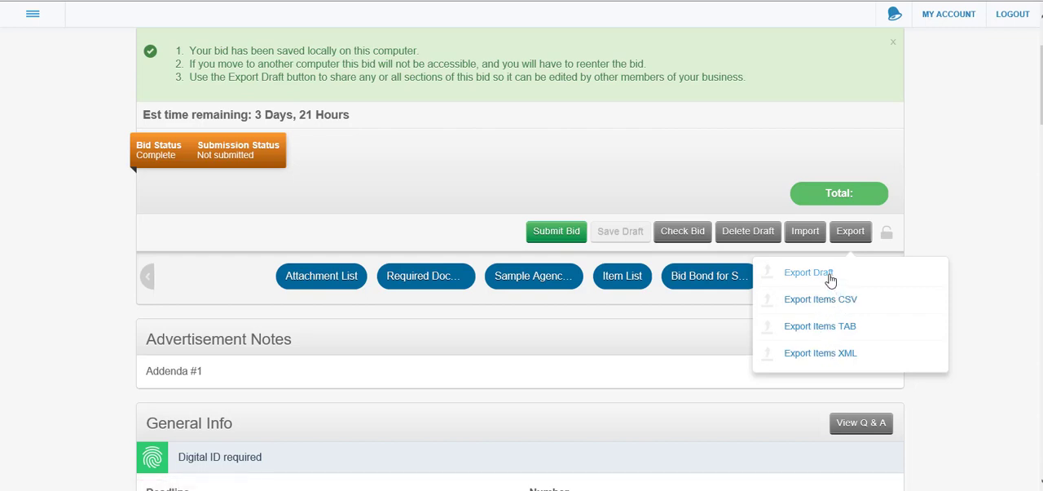
click(830, 281)
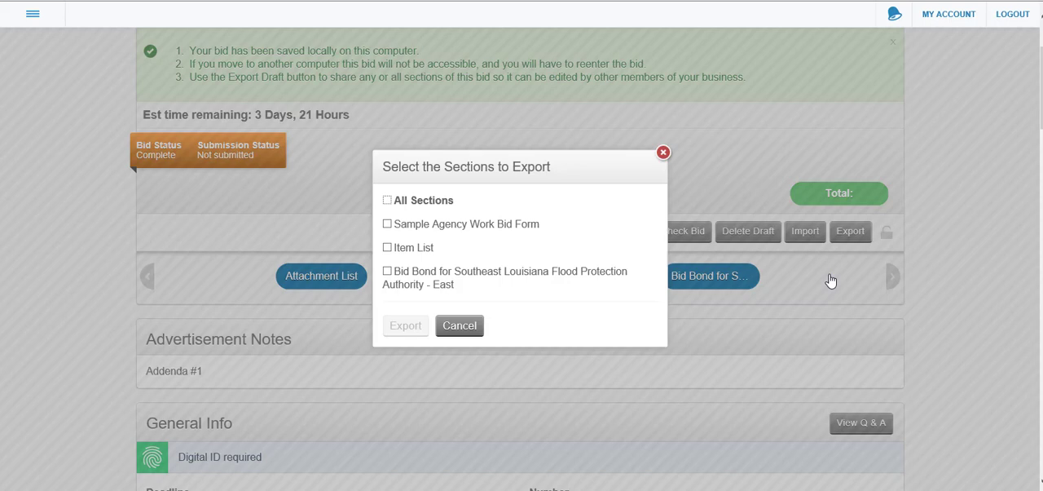
click(387, 201)
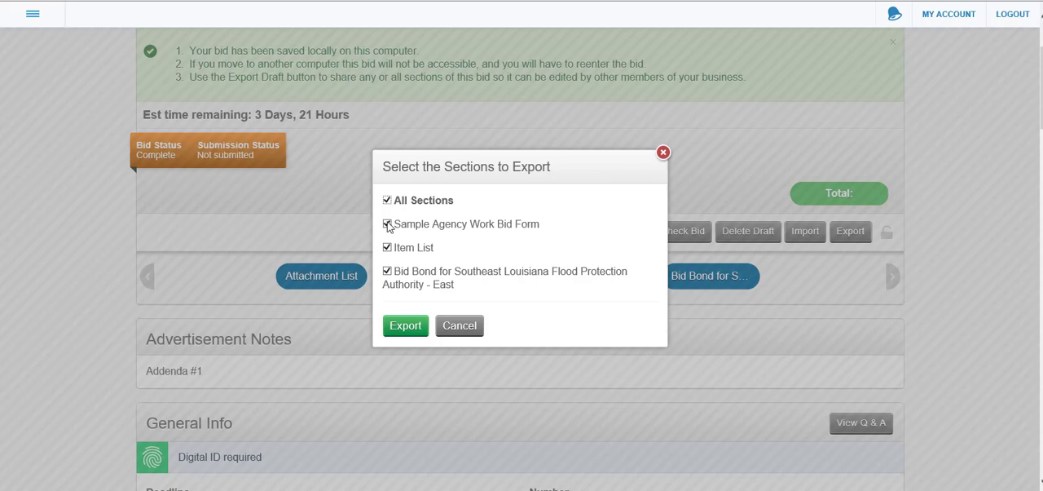
click(387, 247)
click(387, 247)
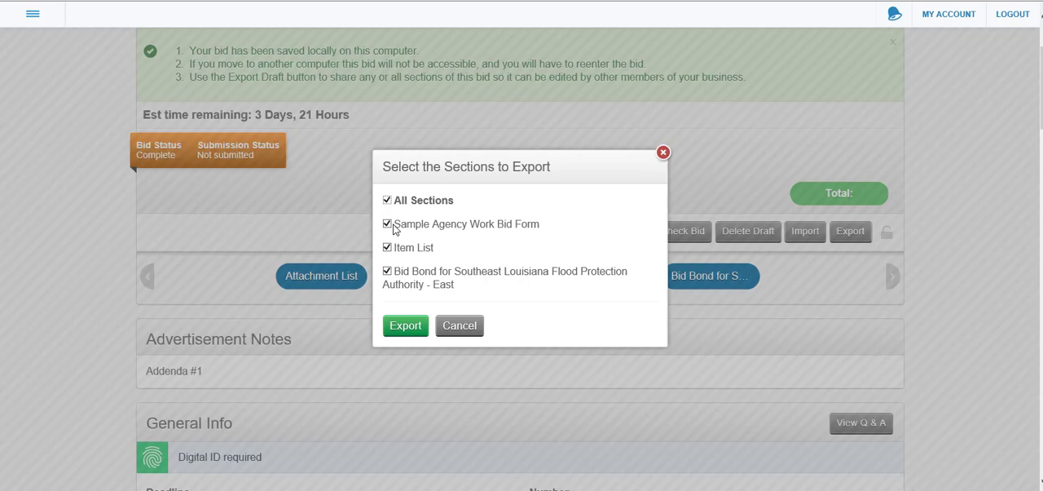
click(398, 328)
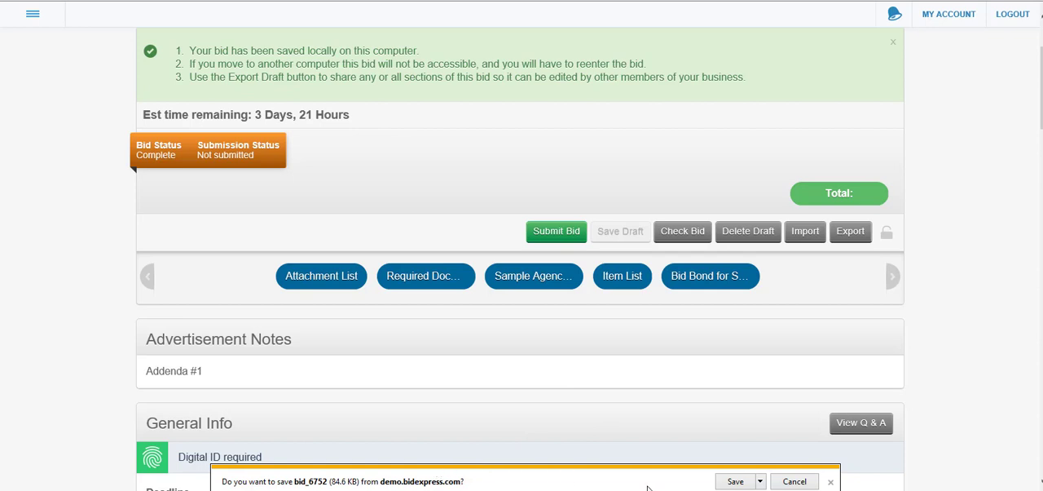
Save the exported draft file to the Desktop as bid_6752
click(760, 481)
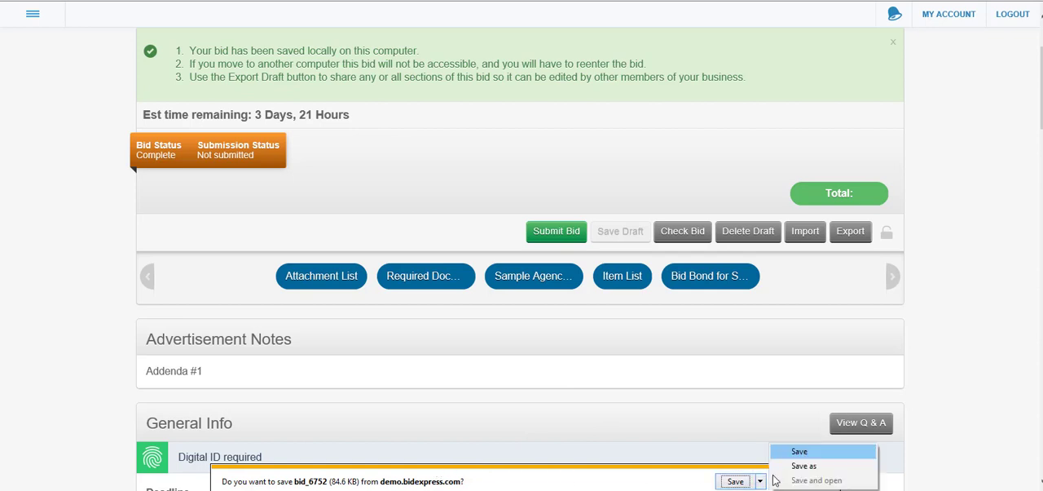
click(791, 467)
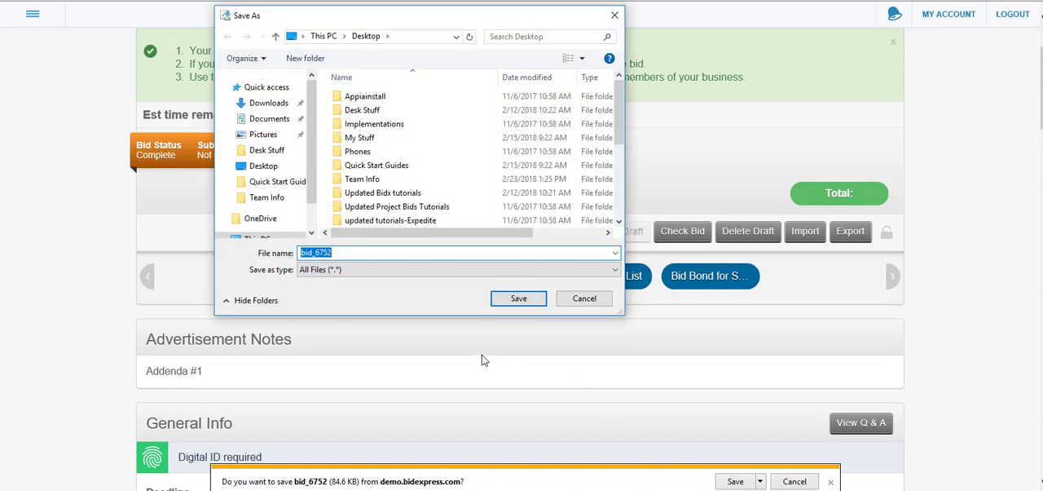
click(277, 165)
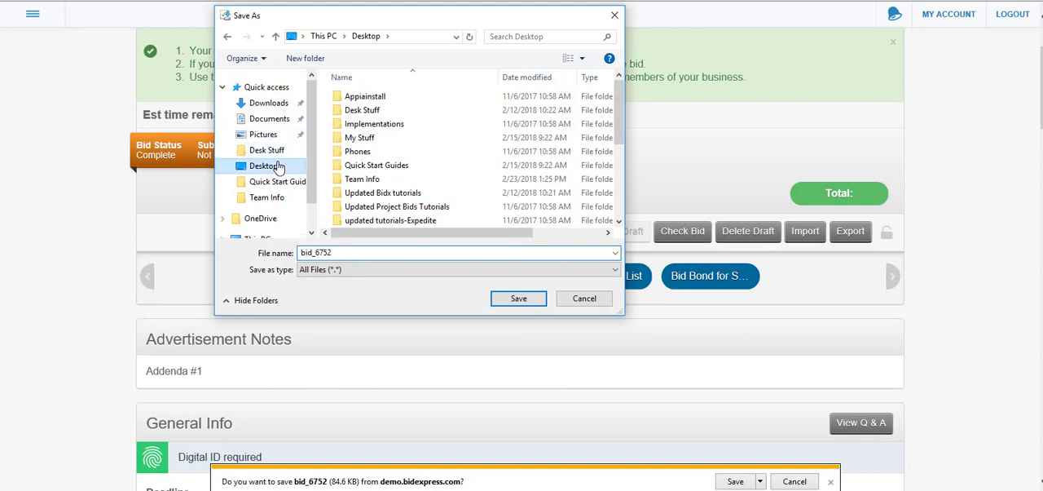
double_click(311, 253)
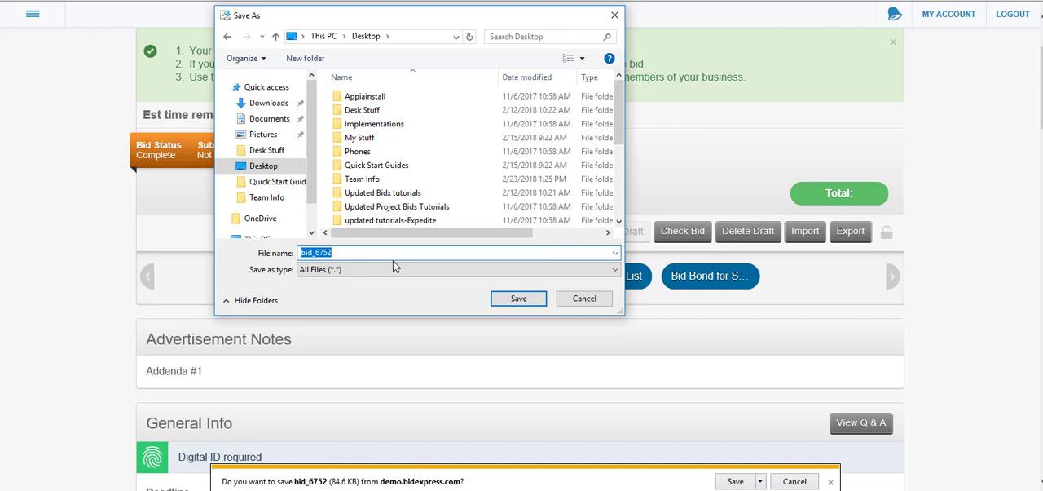
click(495, 298)
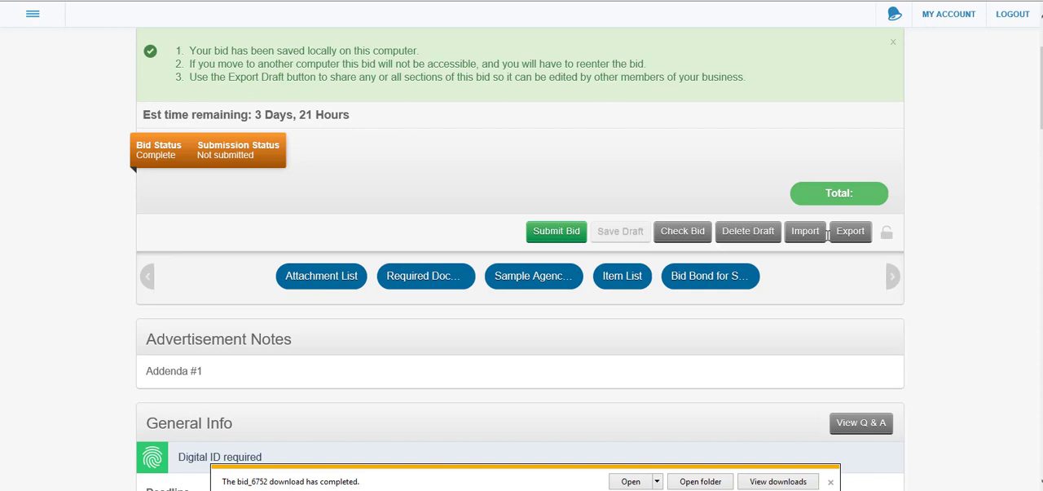
Import the bid draft from bid_6752 on the Desktop, accepting the work bid form, item list and bid bond sections
click(806, 232)
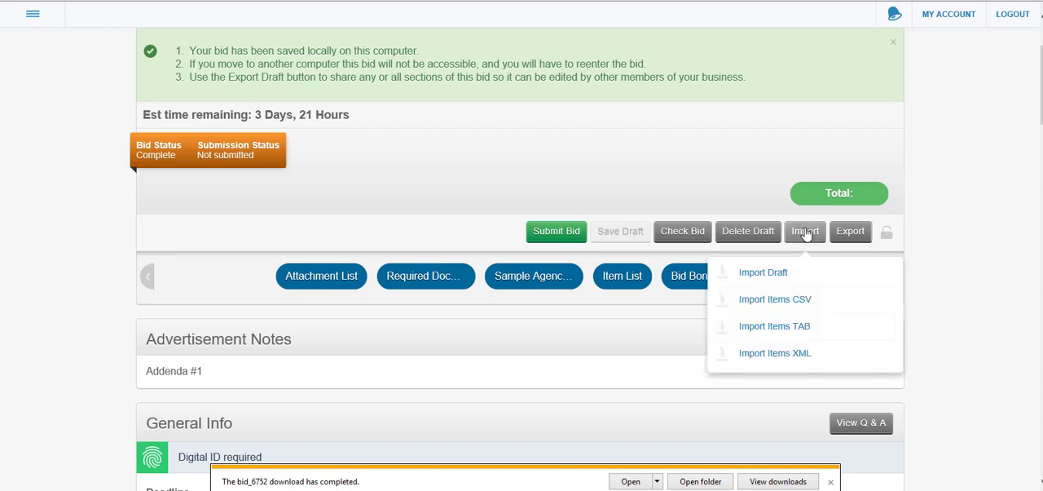
click(776, 274)
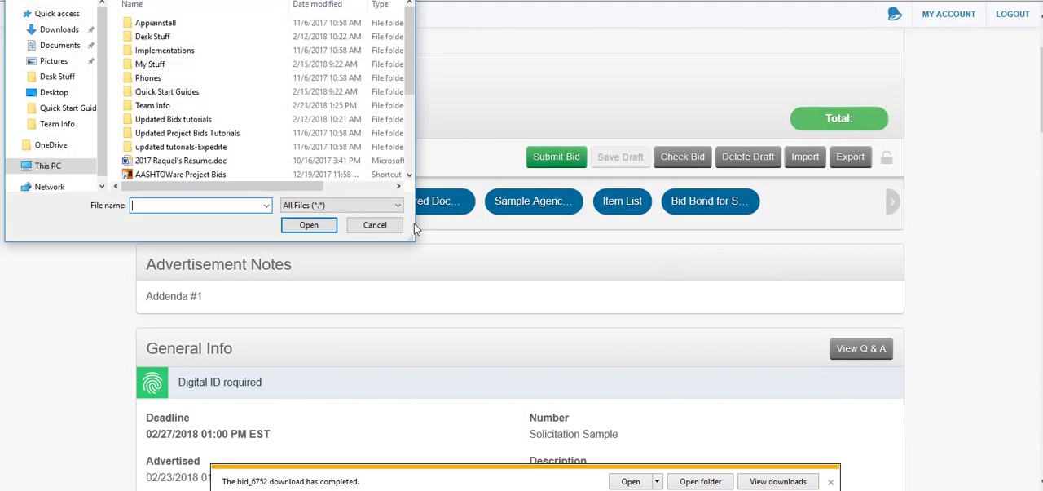
click(73, 94)
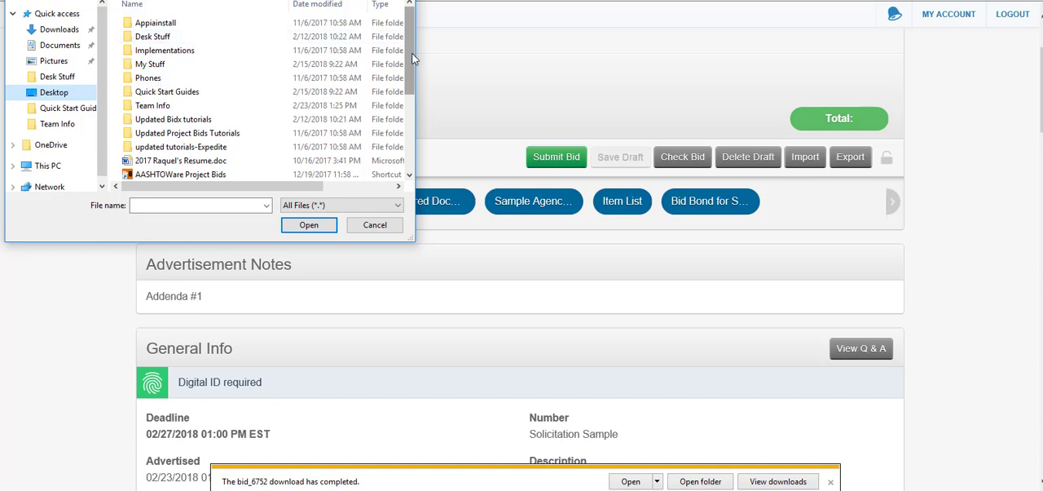
drag(412, 54, 410, 137)
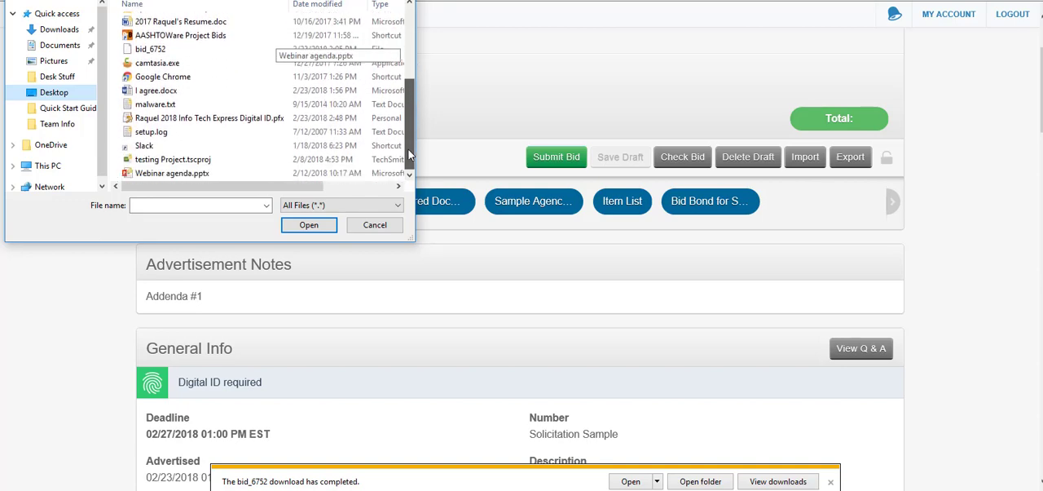
click(175, 50)
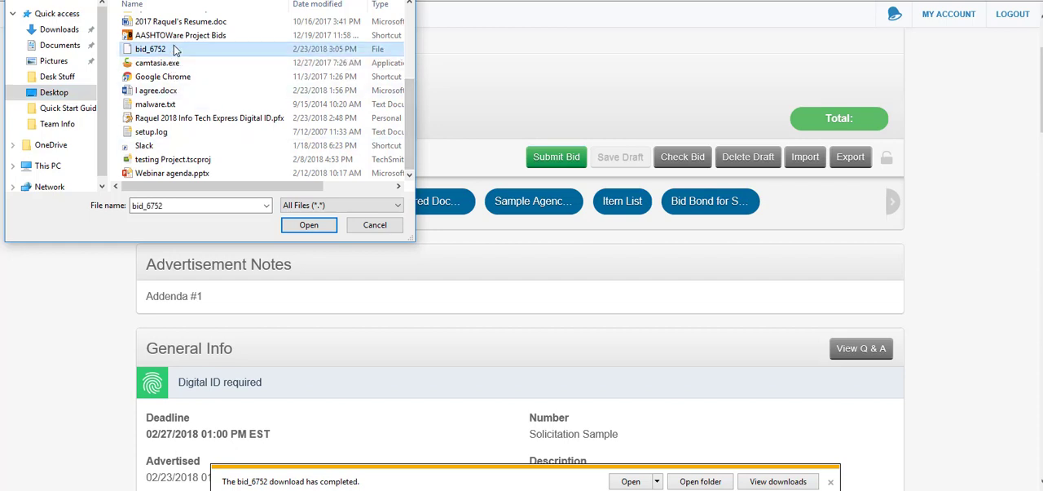
click(307, 225)
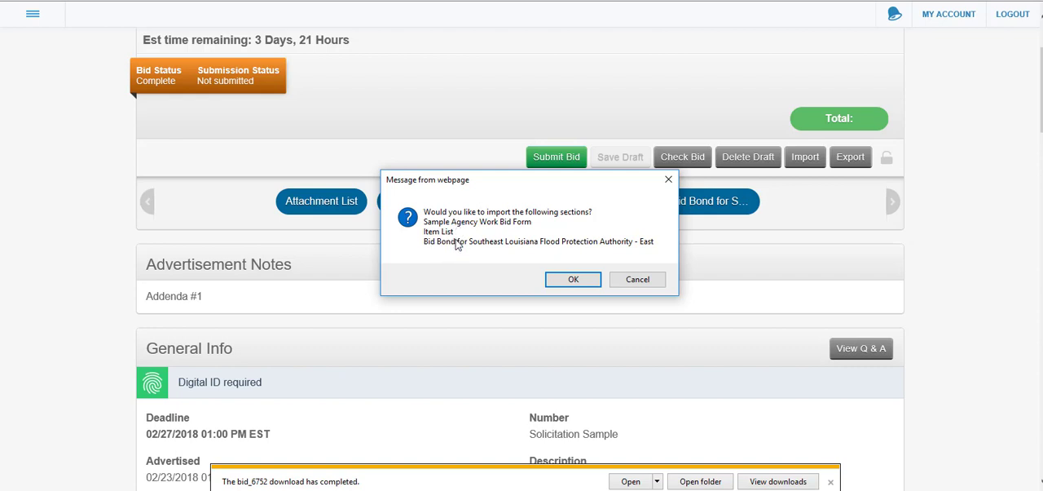
click(630, 278)
click(560, 281)
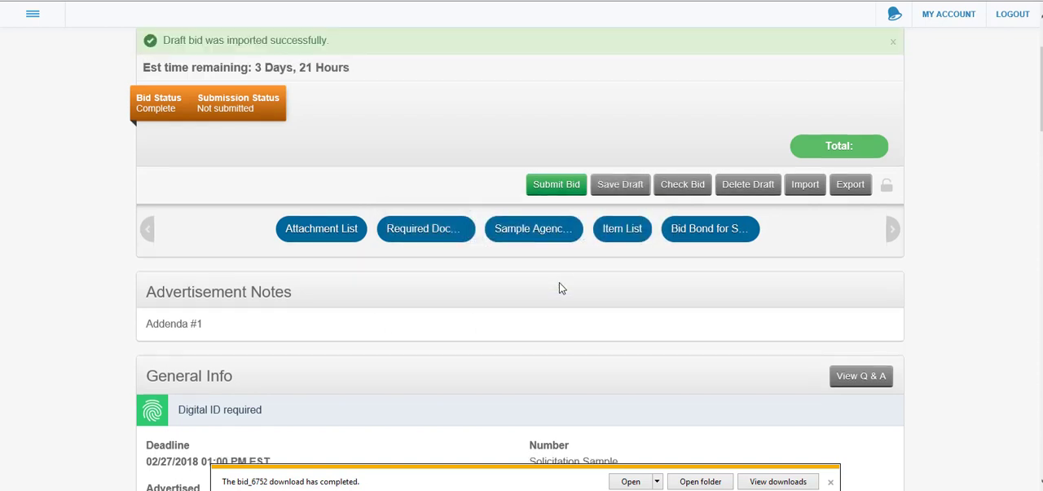
Check the imported bid for completeness and dismiss the result
scroll(889, 146, down, 1)
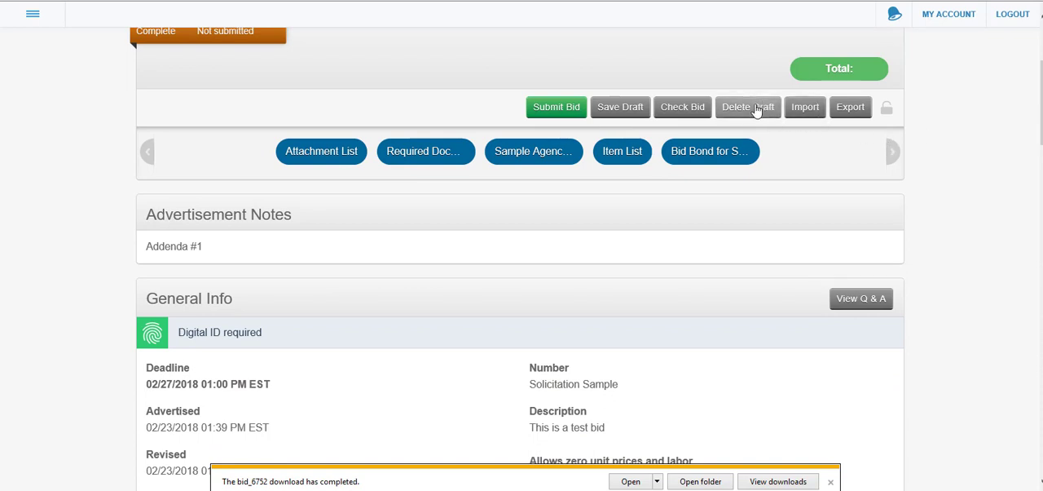
click(689, 110)
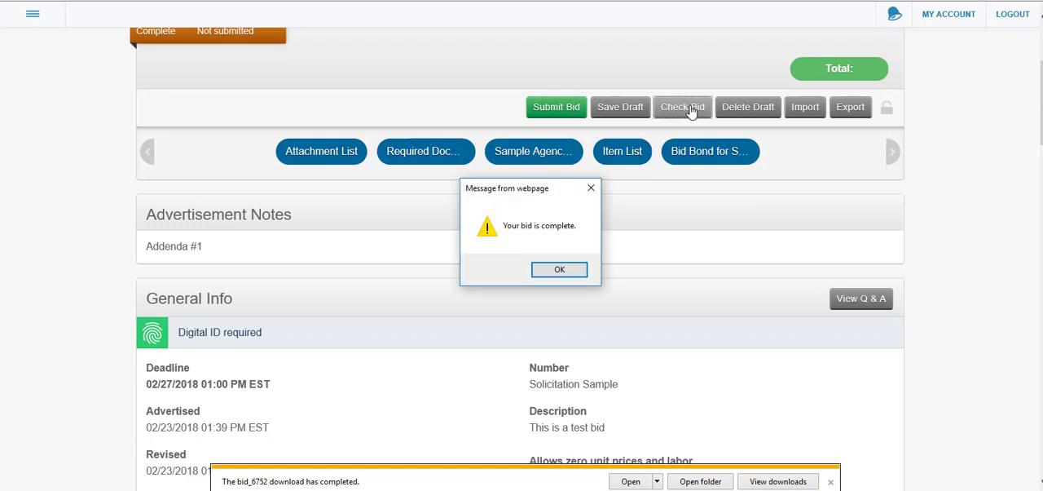
click(552, 269)
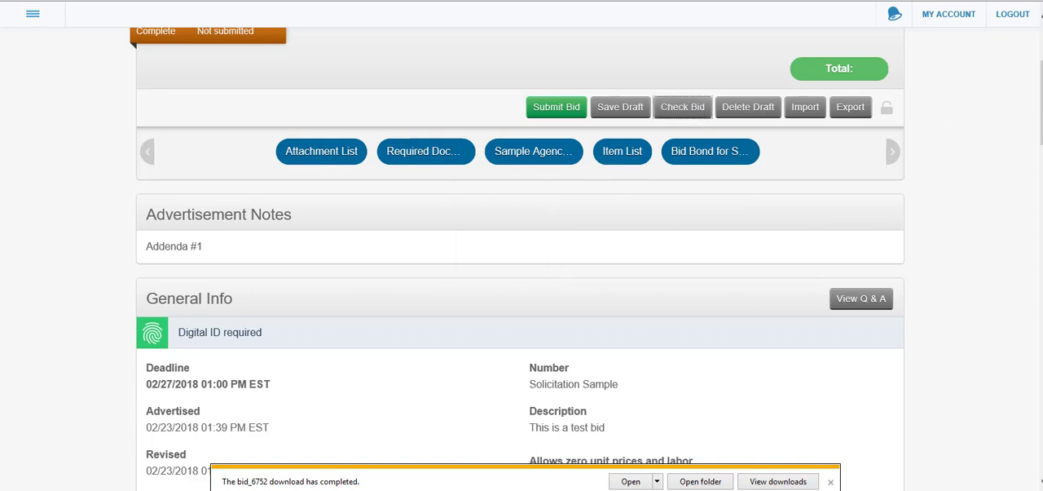
Correct the title of the authorized signer to President in the Sample Agency Work Bid Form
drag(1041, 92, 1012, 302)
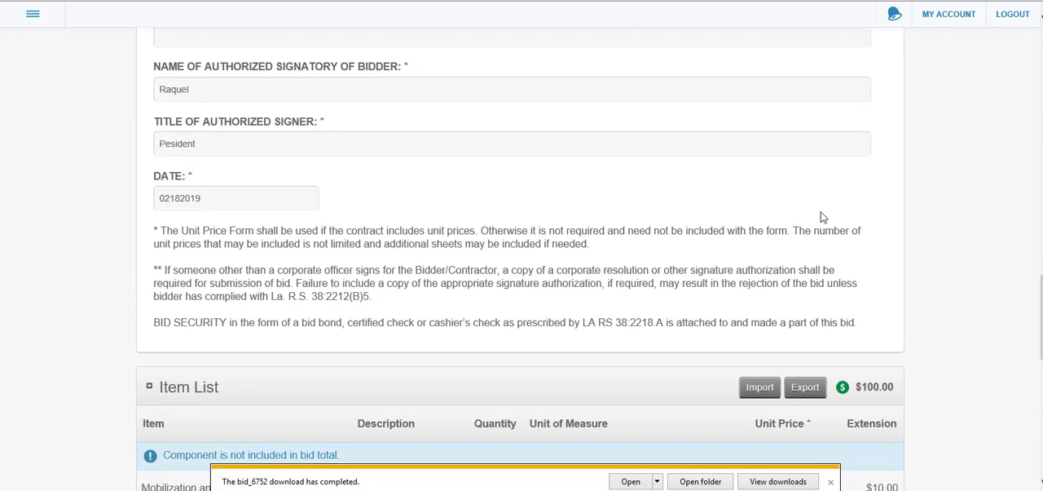
click(167, 144)
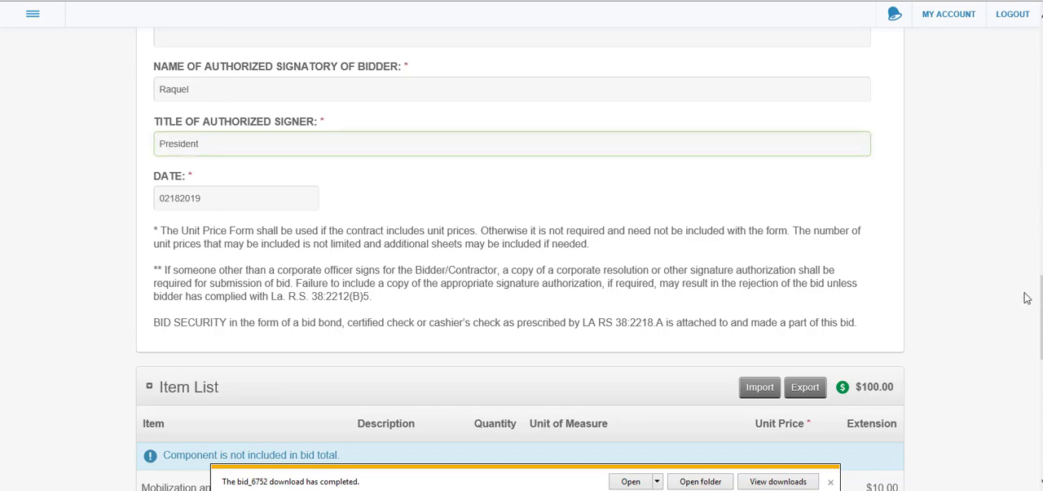
scroll(520, 259, up, 15)
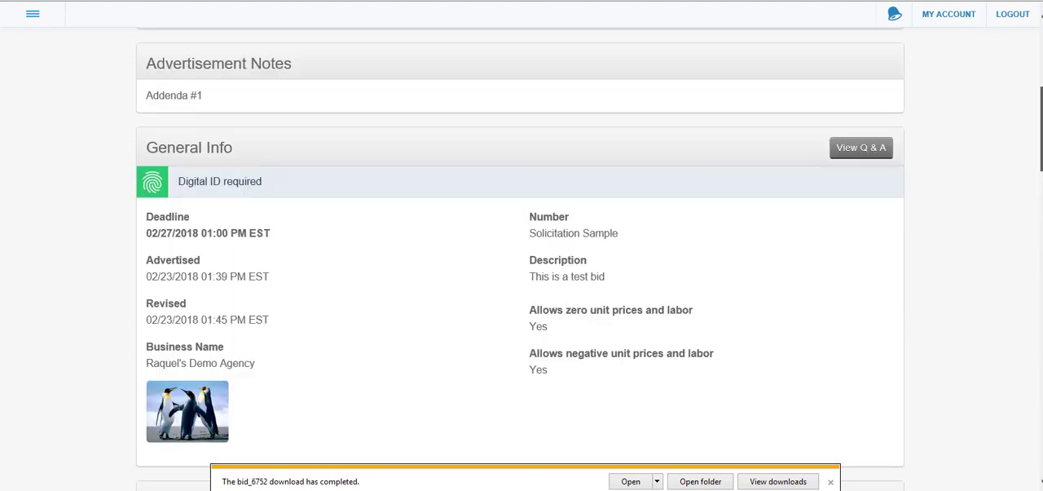
scroll(520, 245, up, 3)
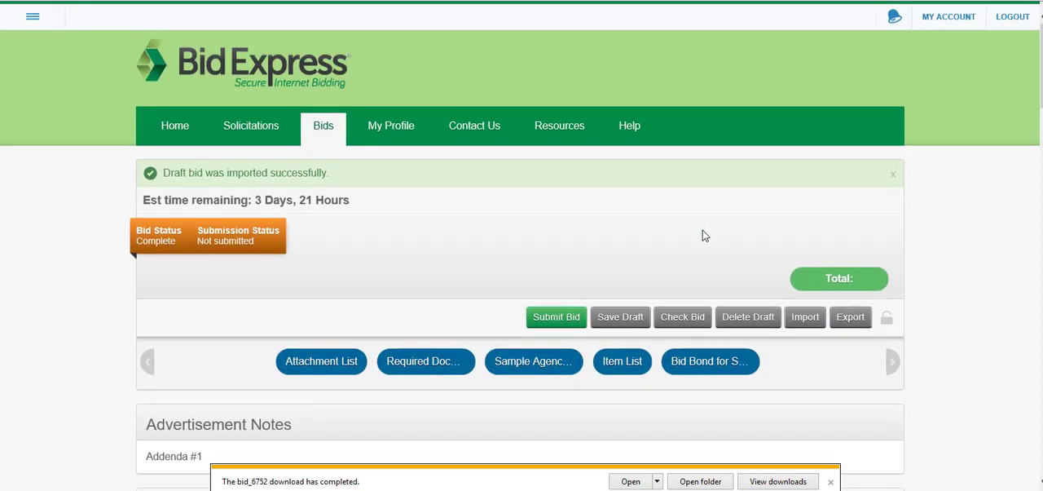
Save the corrected bid draft and submit the bid, authorizing the use of the Digital ID to sign and encrypt it
click(600, 318)
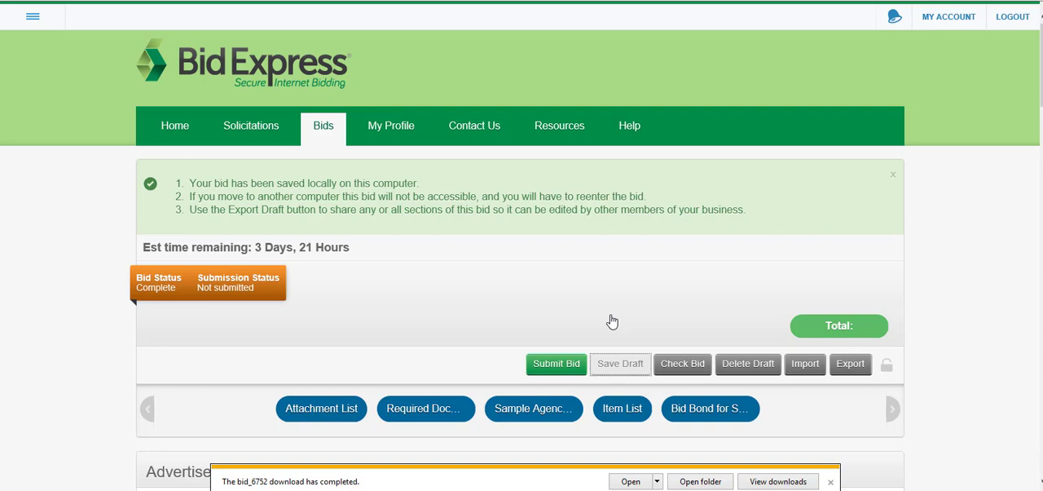
click(555, 364)
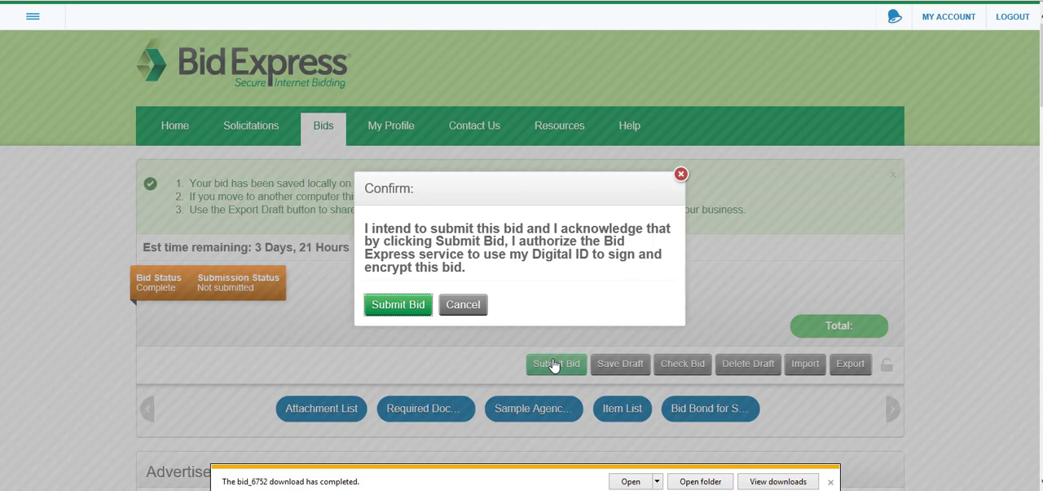
click(391, 304)
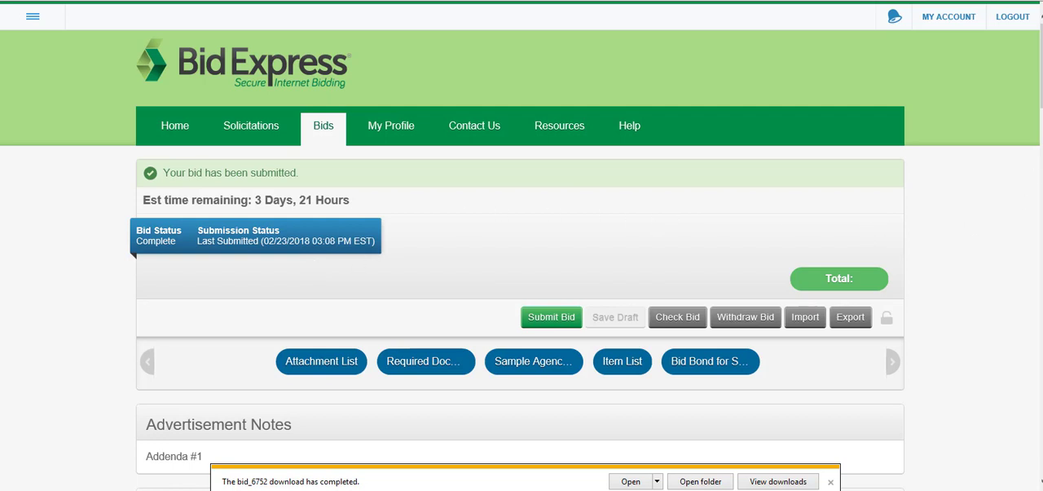
Clear the Address of Bidder field in the submitted bid's Sample Agency Work Bid Form
scroll(522, 246, down, 2)
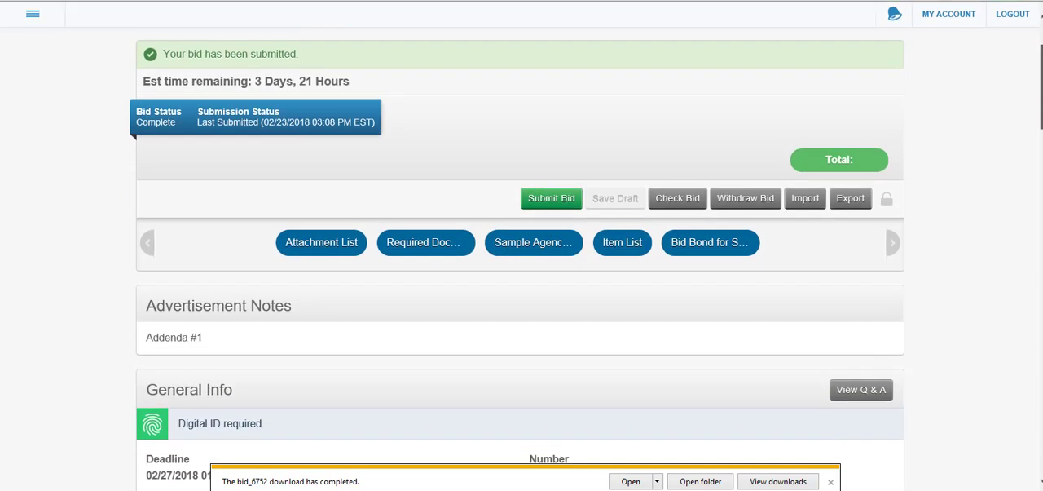
scroll(517, 255, down, 1)
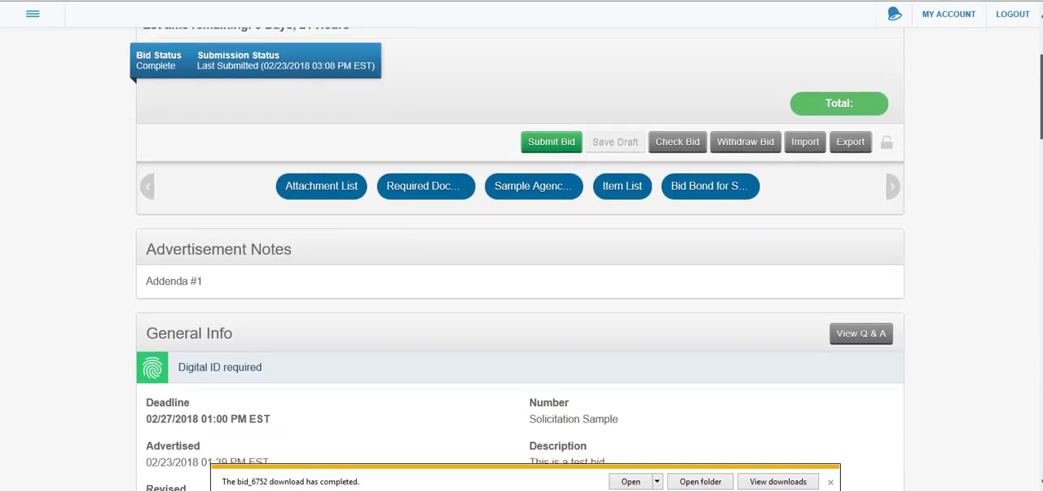
scroll(521, 259, down, 4)
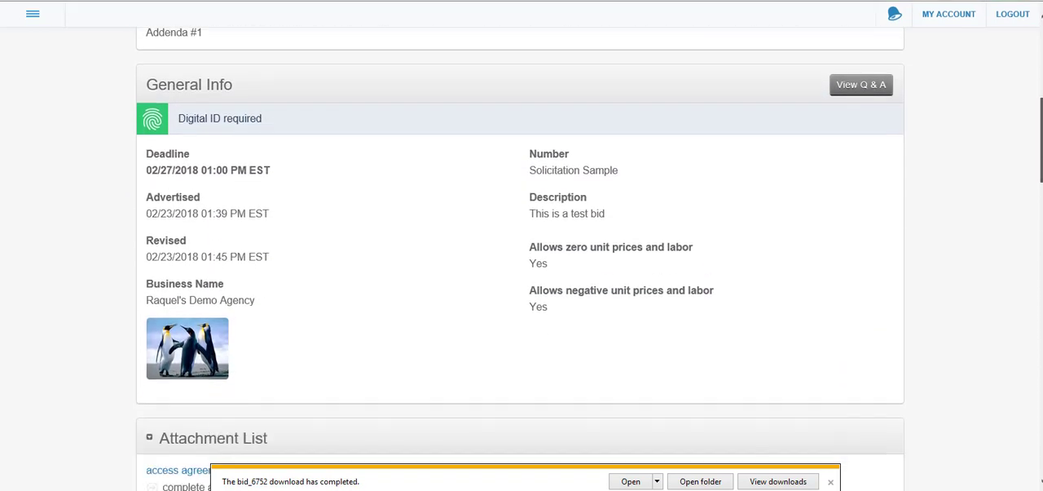
scroll(522, 258, down, 7)
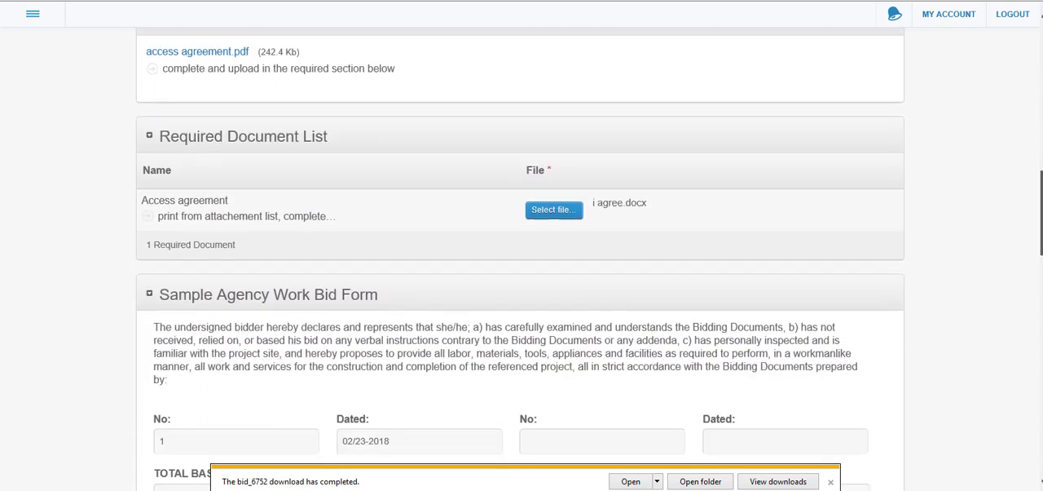
scroll(522, 259, down, 3)
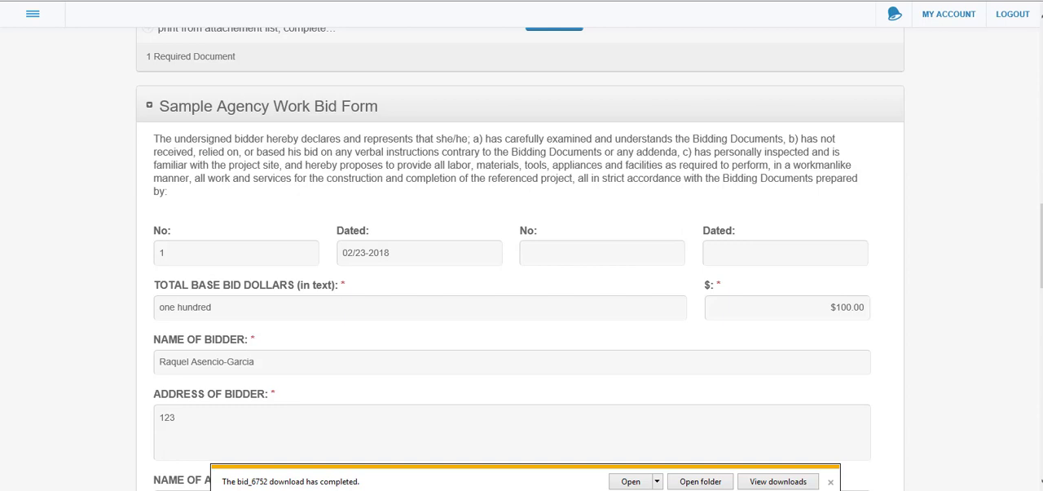
scroll(522, 258, down, 2)
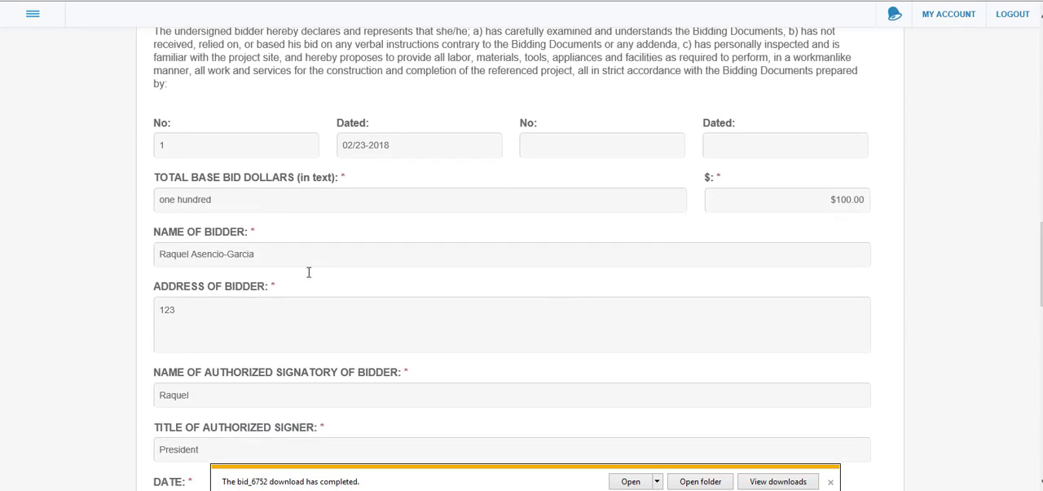
drag(198, 313, 137, 302)
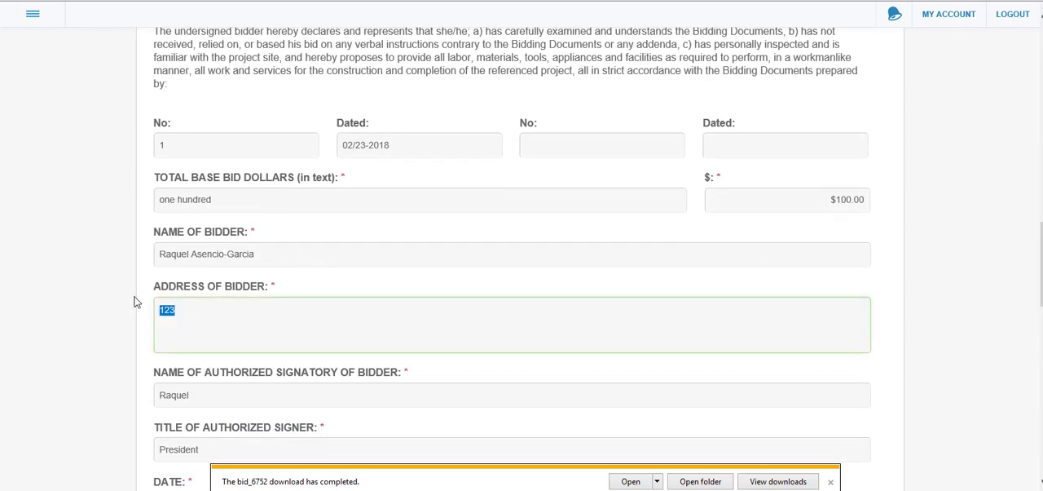
key(BackSpace)
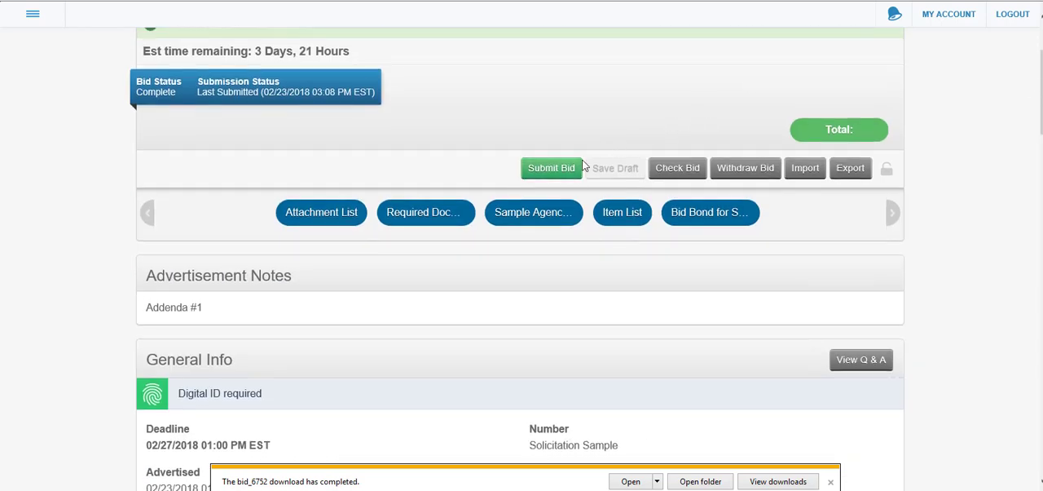
Submit the incomplete bid anyway and authorize the Digital ID to sign and encrypt it
click(552, 170)
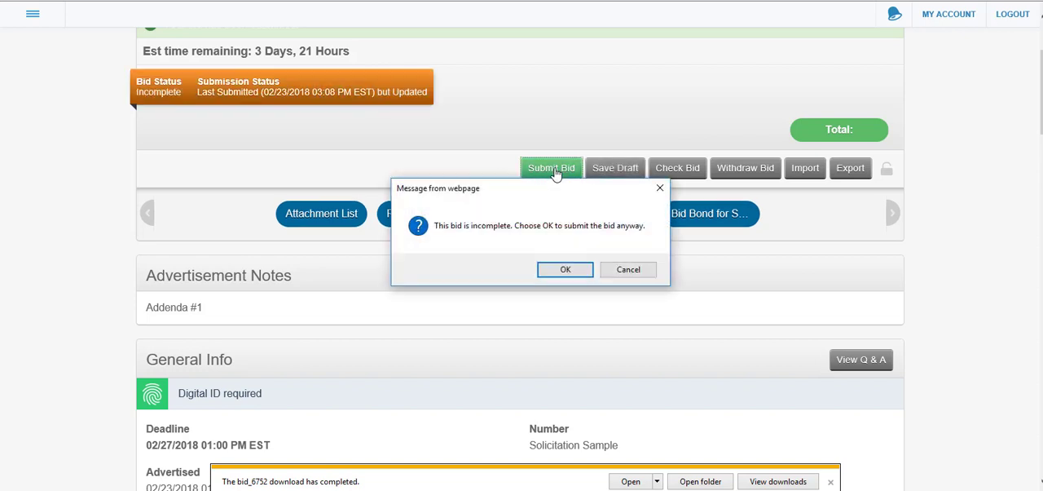
click(564, 270)
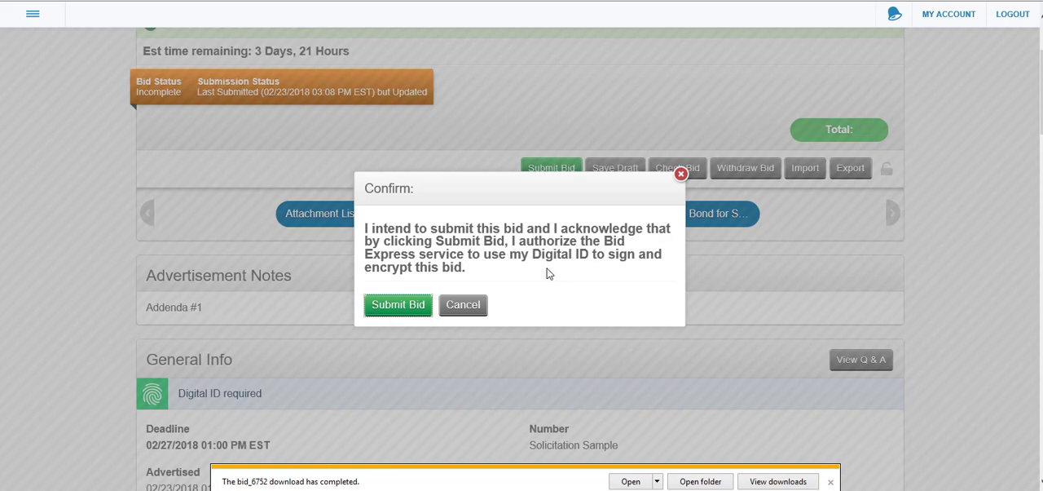
click(419, 310)
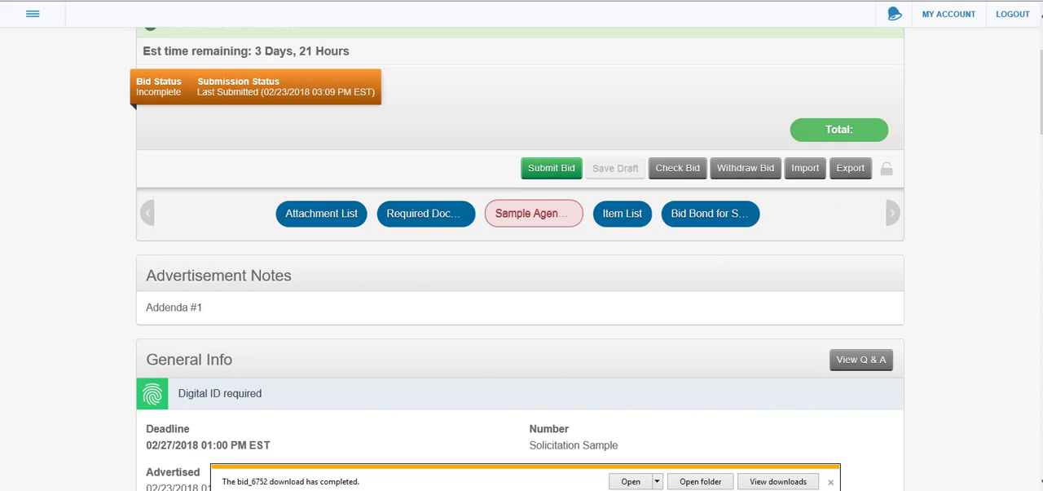
Go to the incomplete Sample Agency Work Bid Form section and fill in the bidder's address again
scroll(520, 259, up, 1)
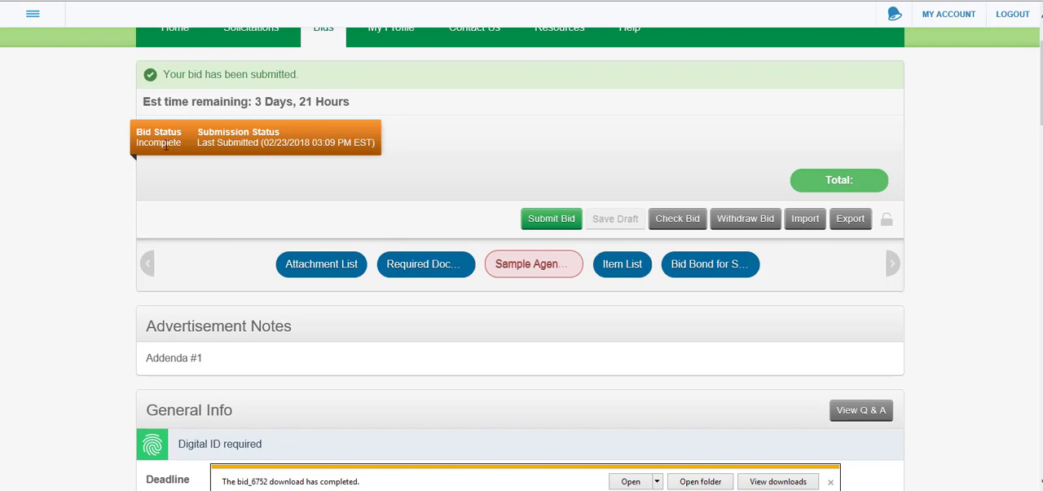
click(534, 269)
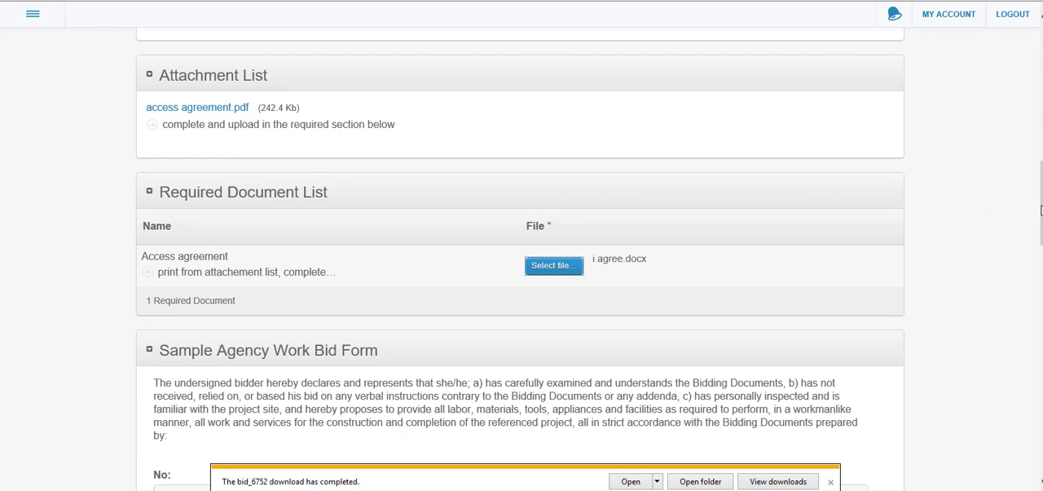
scroll(1041, 211, down, 4)
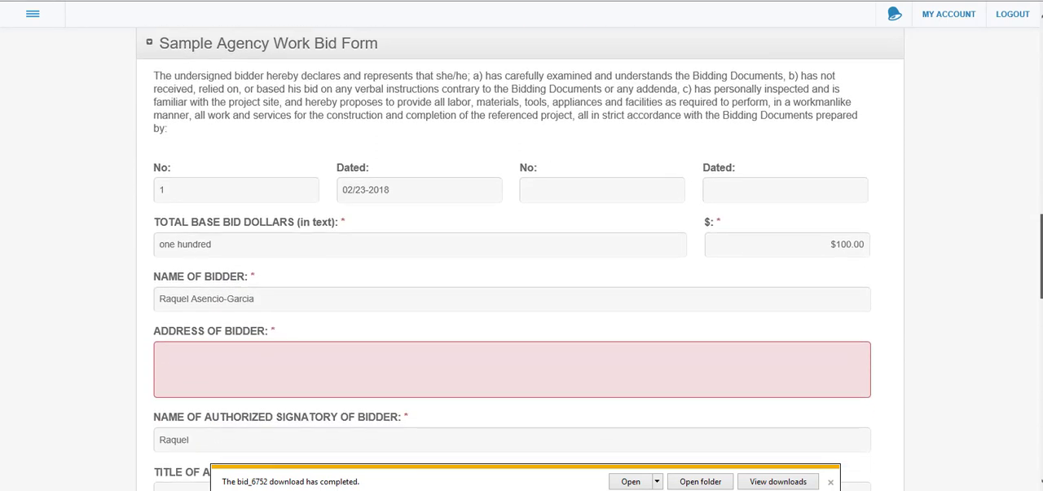
click(753, 377)
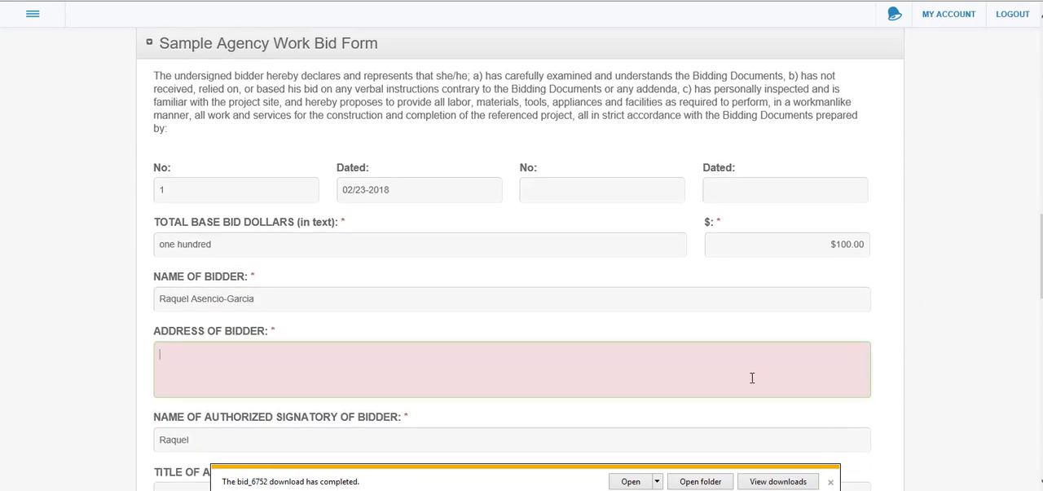
text(123)
Resubmit the bid with the completed Sample Agency Work Bid Form, authorizing the Digital ID to sign and encrypt it
drag(1042, 274, 1042, 116)
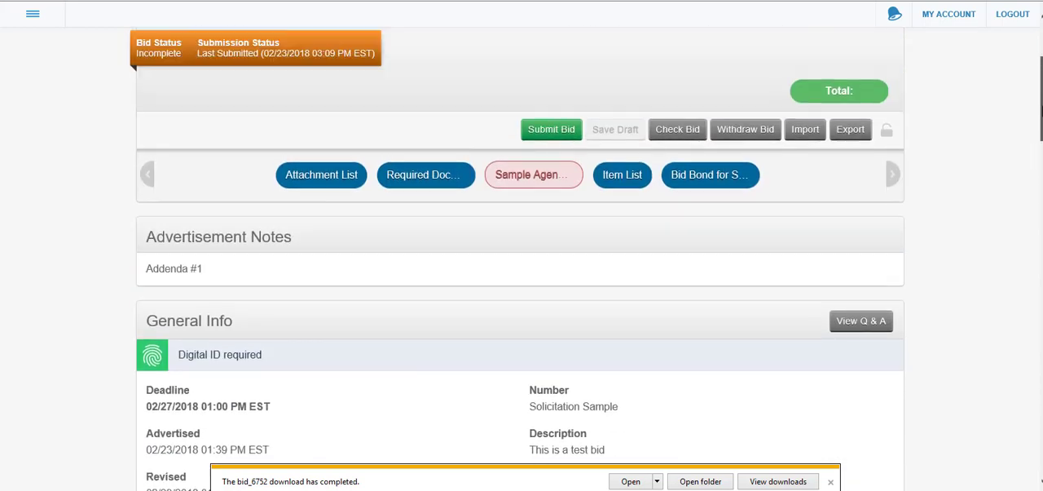
click(550, 136)
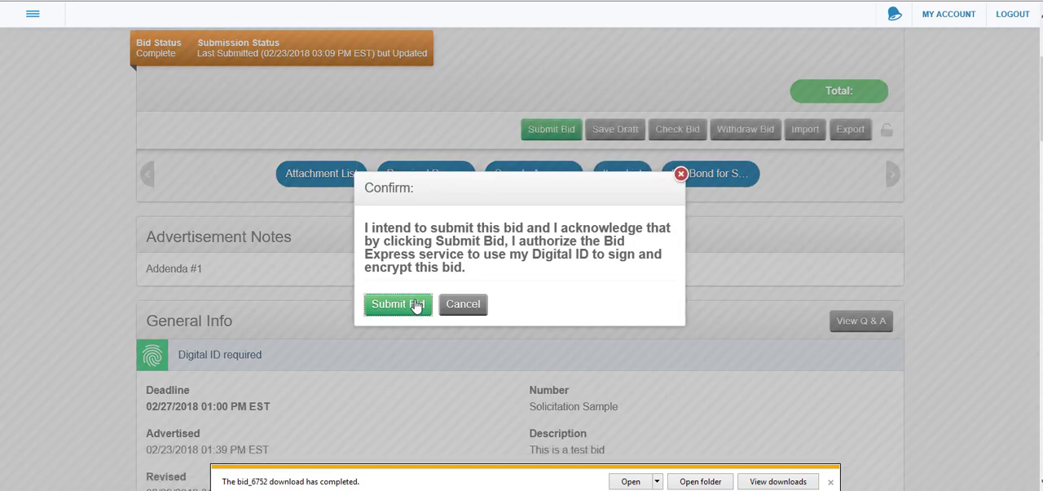
click(413, 303)
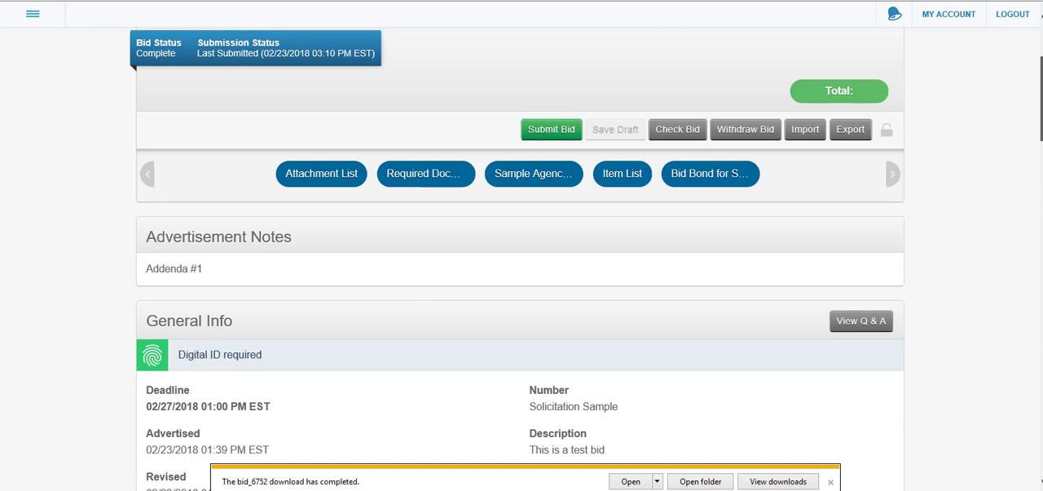
scroll(522, 257, up, 1)
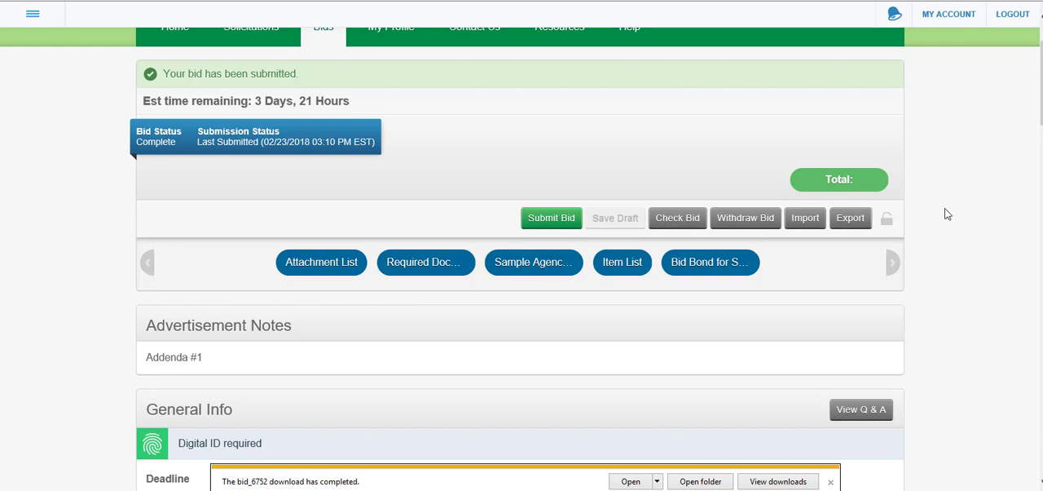
Lock the bid header in place while moving through the form, and withdraw the submitted bid, accepting the confirmation
scroll(895, 225, down, 3)
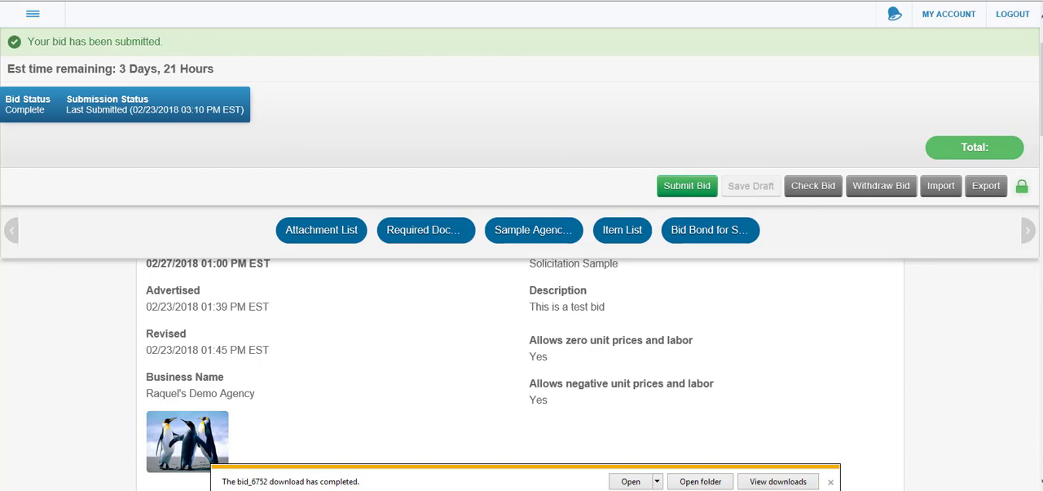
drag(1042, 88, 1042, 247)
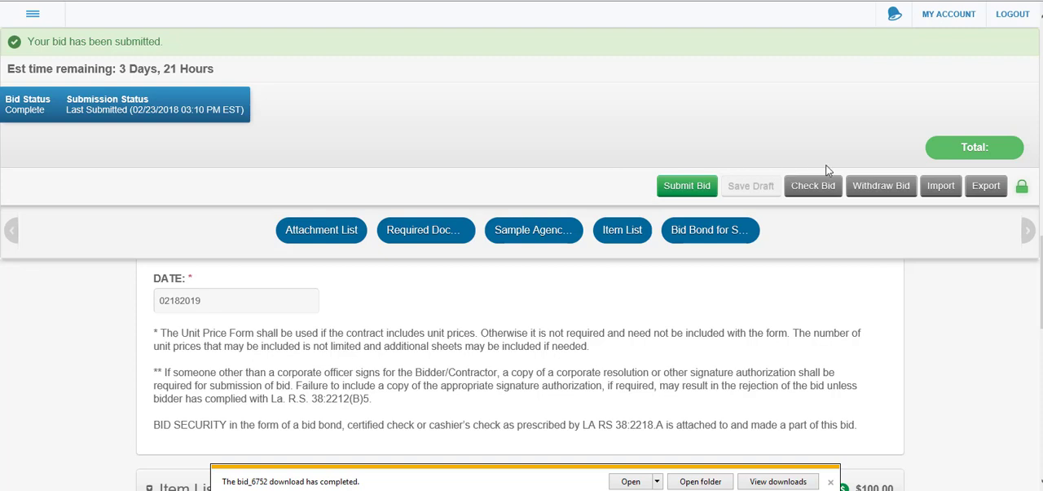
click(882, 186)
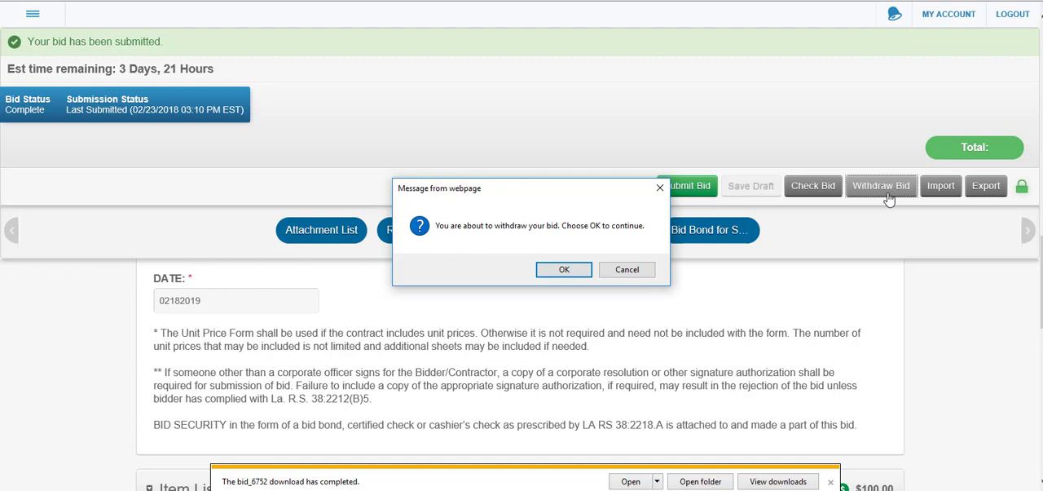
click(569, 271)
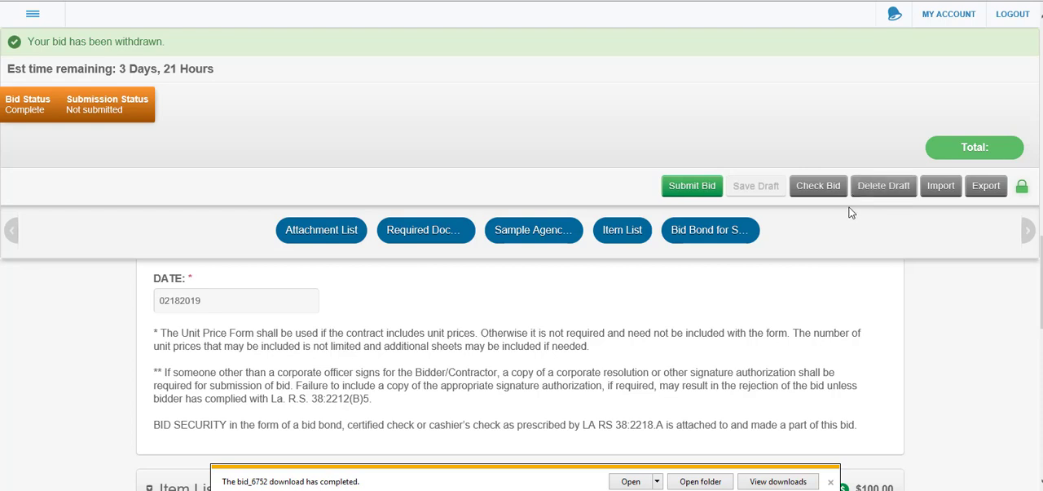
Submit the withdrawn bid again and authorize the Digital ID to sign and encrypt it
click(703, 193)
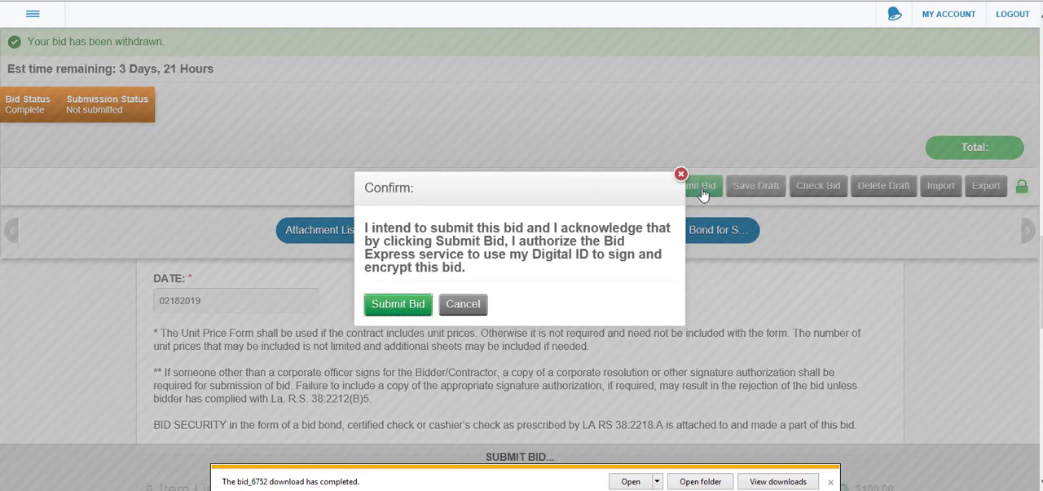
click(419, 306)
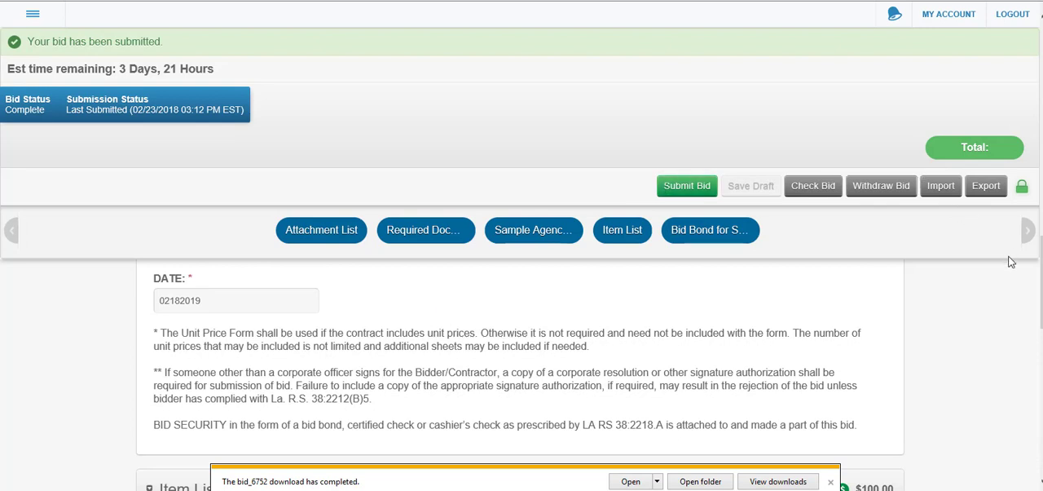
Look through the submitted bid's Item List and dismiss the bid_6752 download notification
scroll(1038, 261, down, 2)
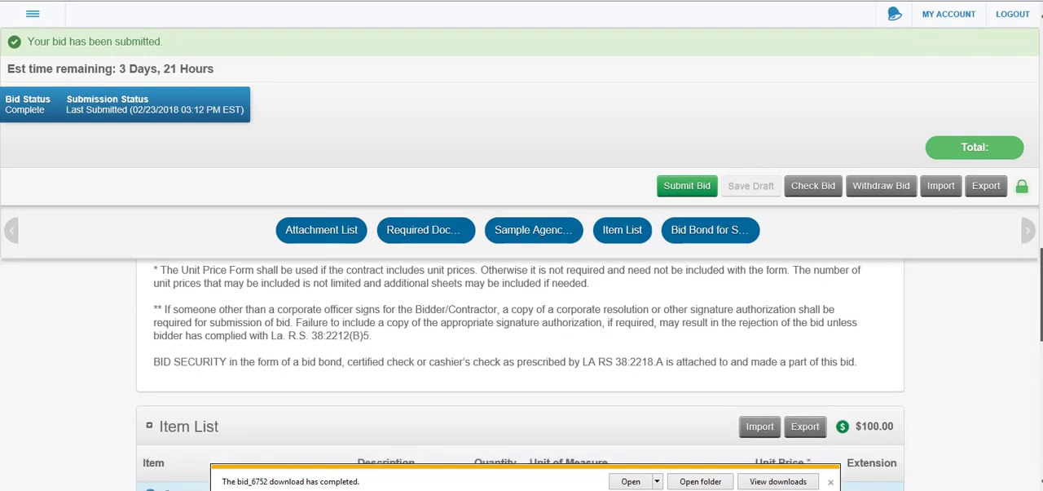
scroll(1038, 261, down, 2)
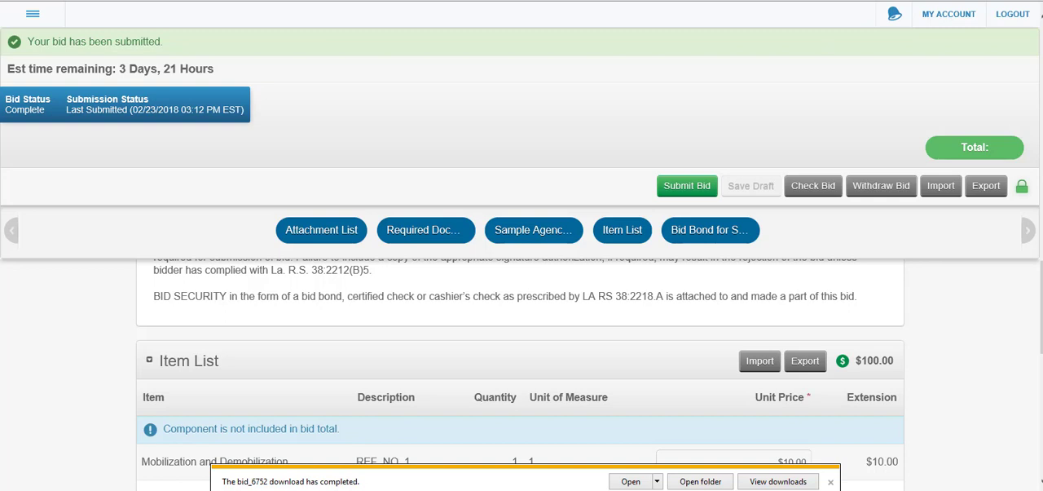
scroll(520, 375, down, 3)
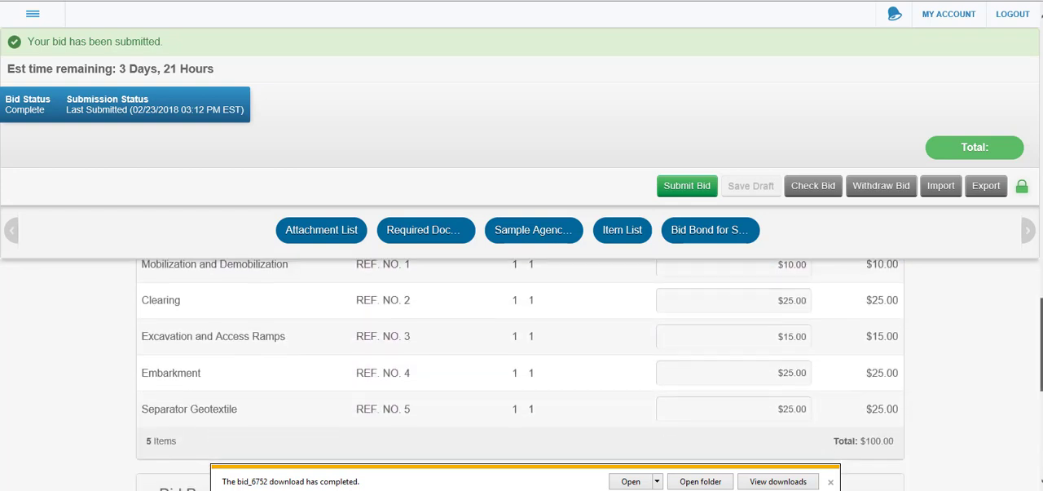
click(832, 483)
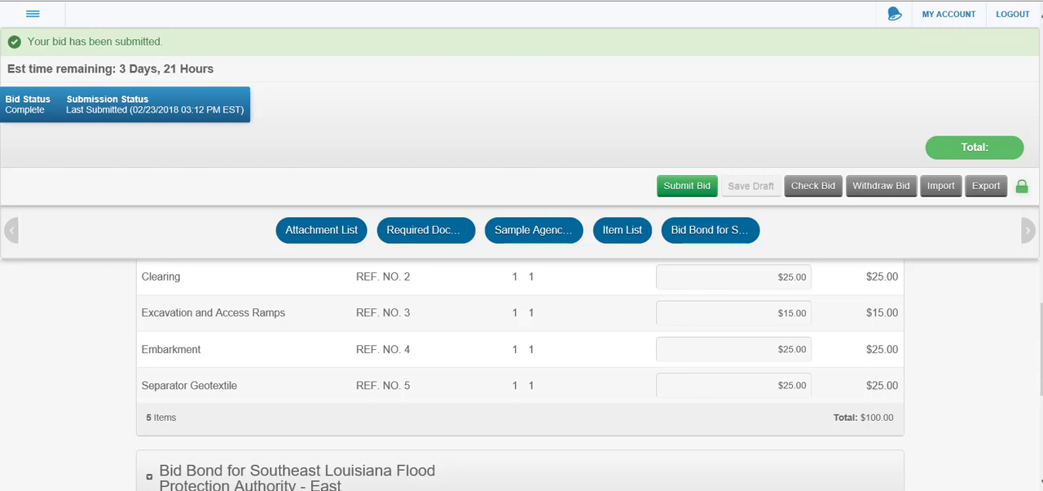
Return to the General Info section of the submitted bid and unlock the fixed bid header
drag(1042, 315, 1025, 120)
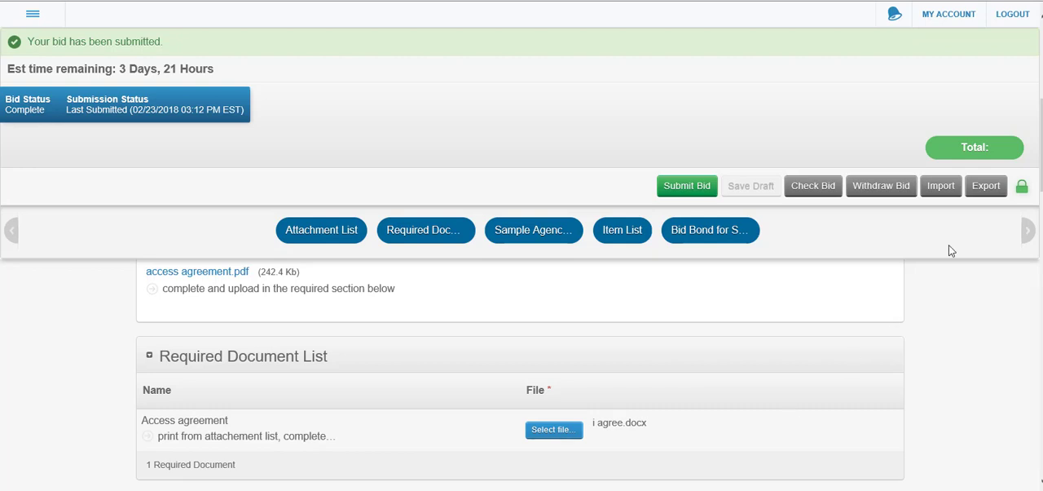
drag(1042, 145, 1042, 85)
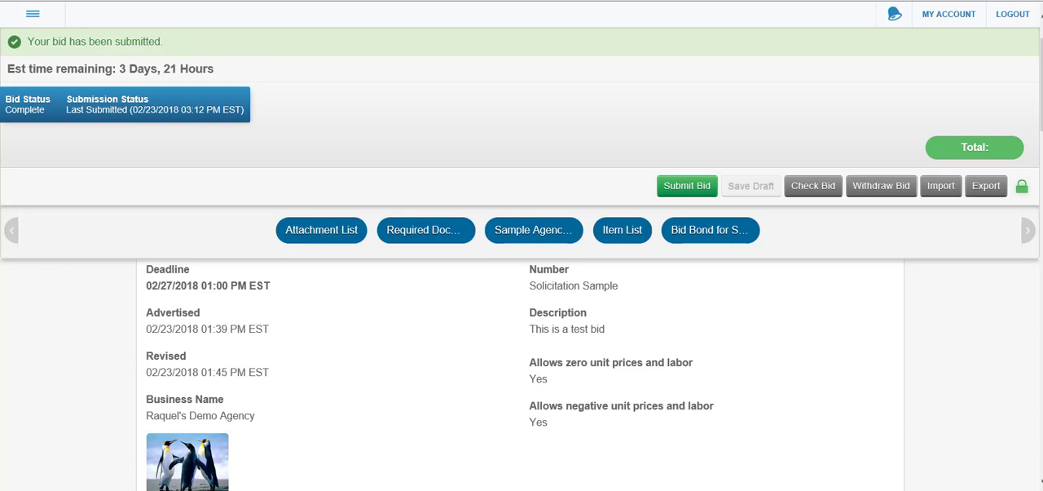
drag(1041, 85, 1042, 70)
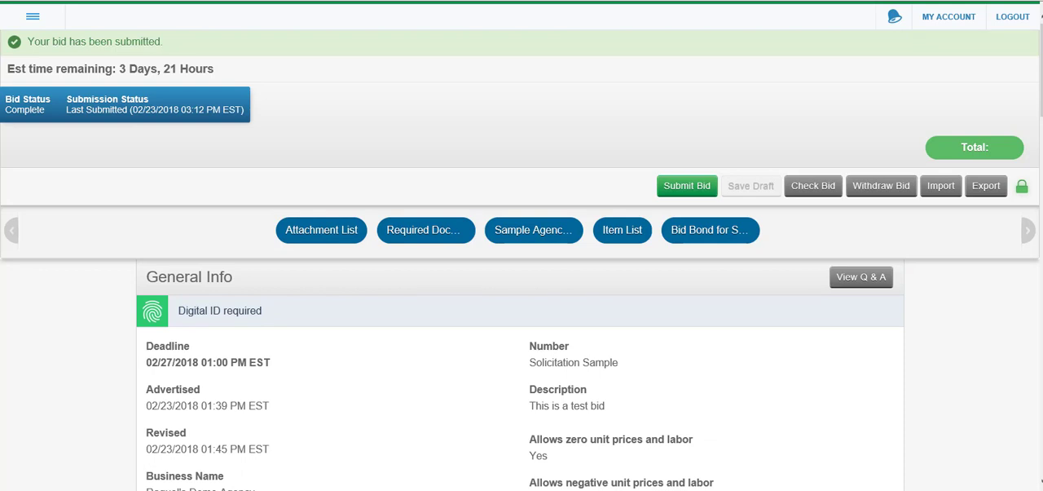
click(1022, 188)
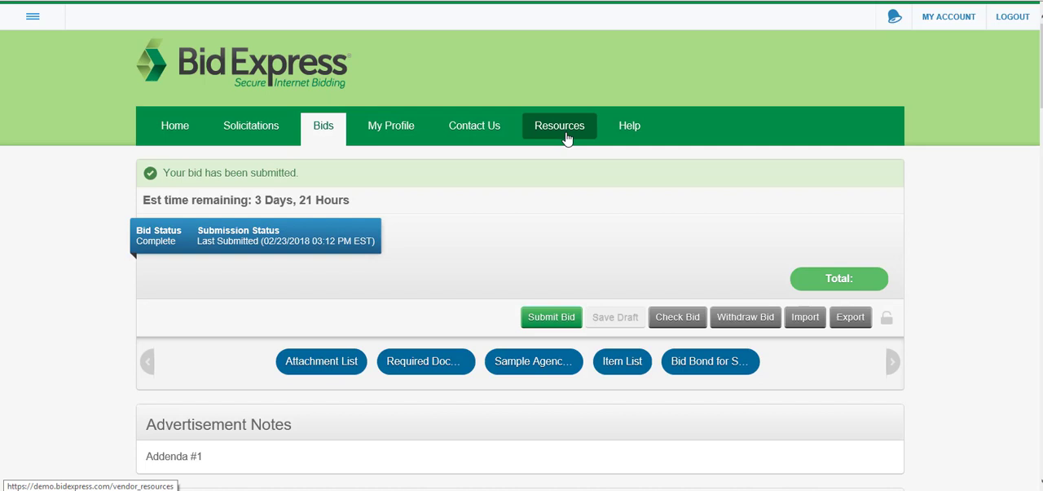
Open the Contact Us page and view the customer support and bonding partner contact information
click(494, 135)
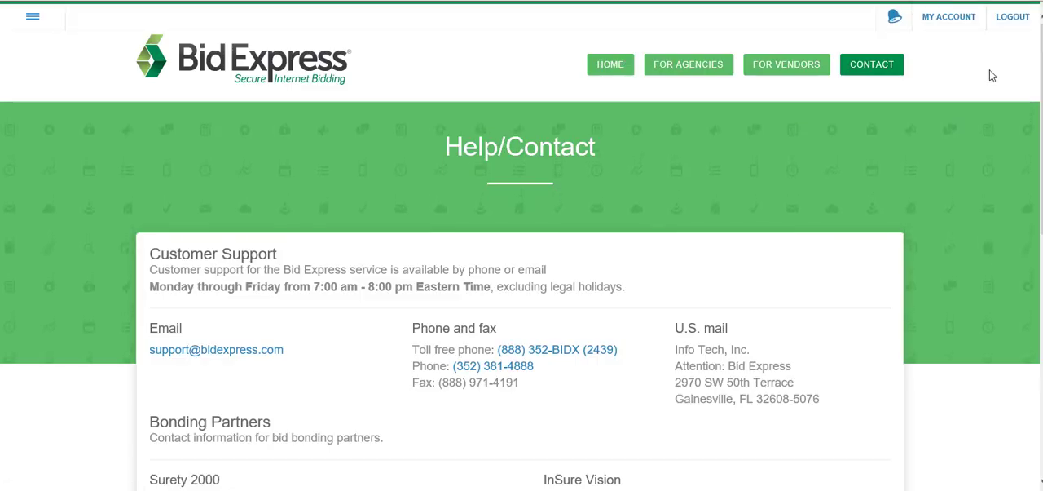
drag(1042, 122, 1041, 161)
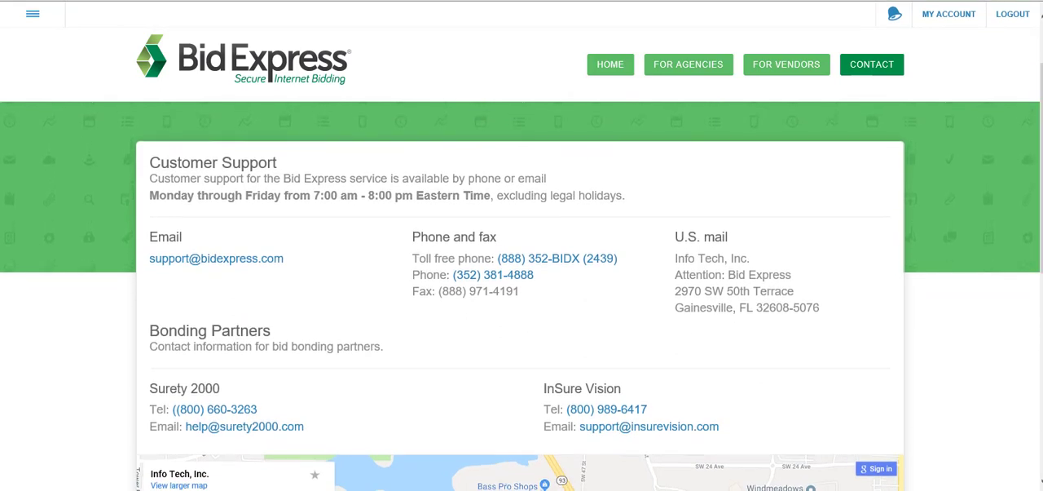